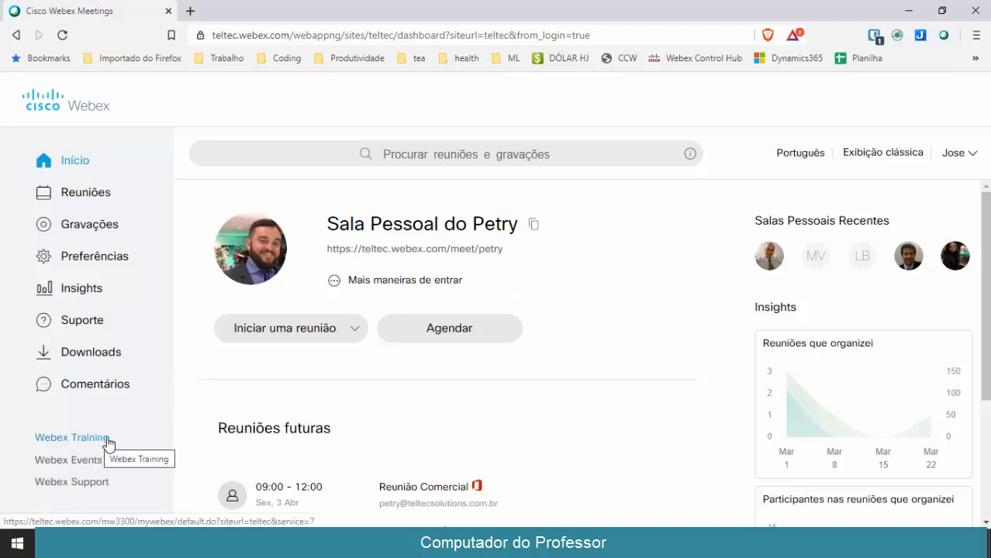
Open Webex Training and go via Sessão Instantânea to the Agendar Treinamento form
left_click(96, 444)
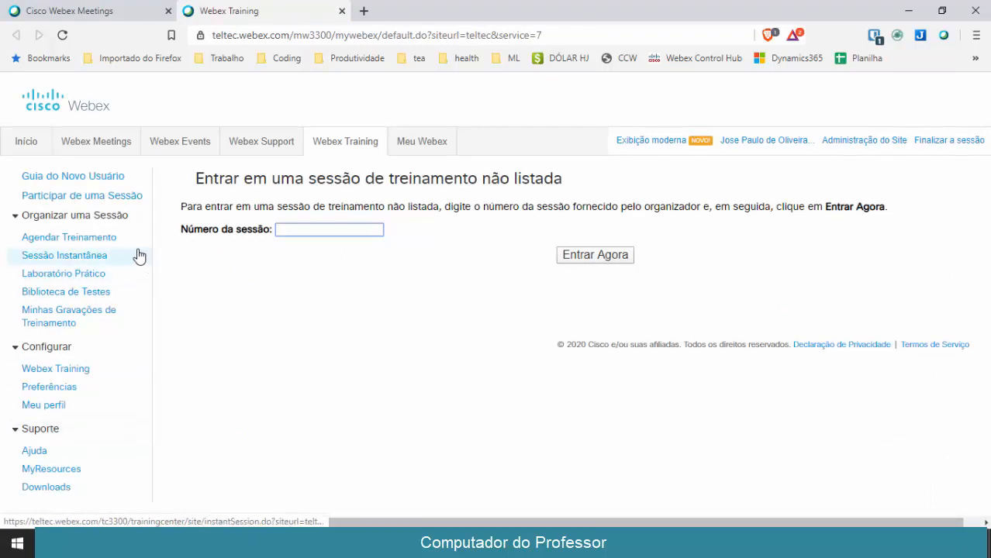
left_click(89, 261)
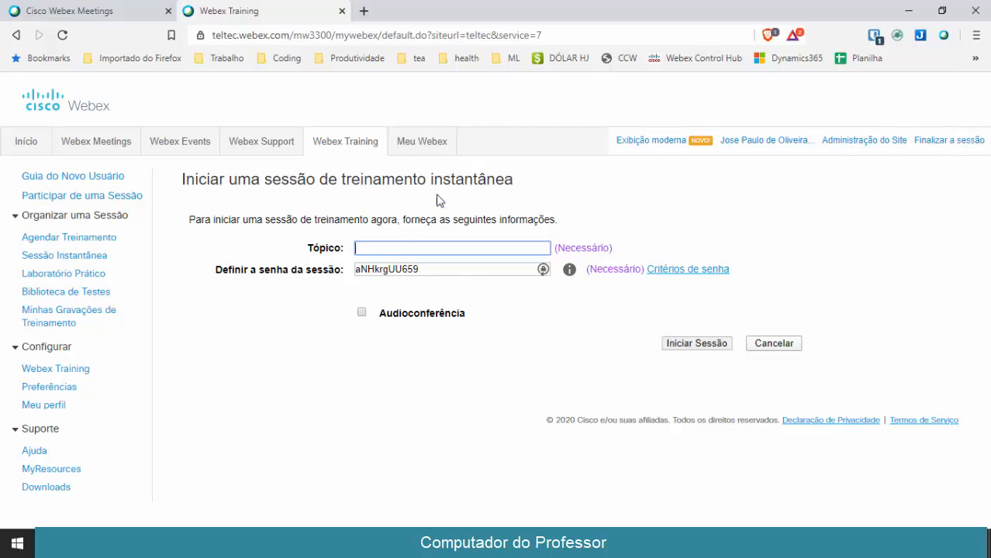
left_click(101, 238)
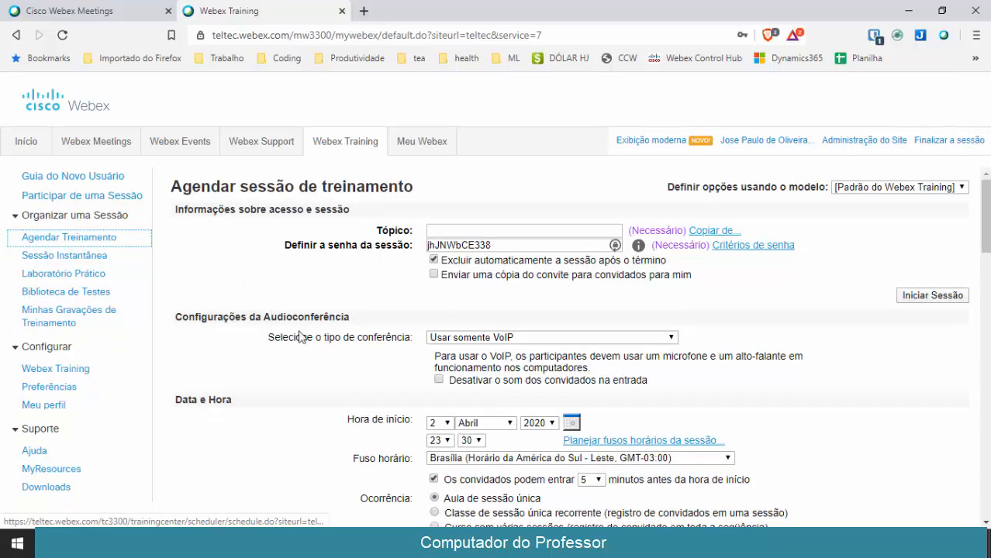
Enter 'Aula de Teste do Webex Training' as the session topic
scroll(306, 361, "down", 3)
scroll(307, 360, "down", 3)
scroll(306, 360, "up", 6)
left_click(457, 231)
type("Au")
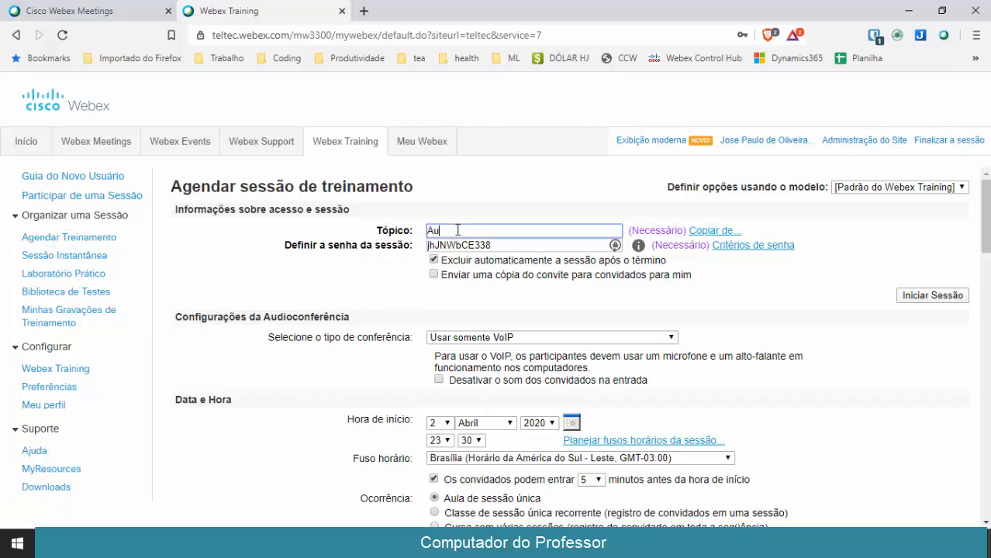
type("la da Teste do Webex Training")
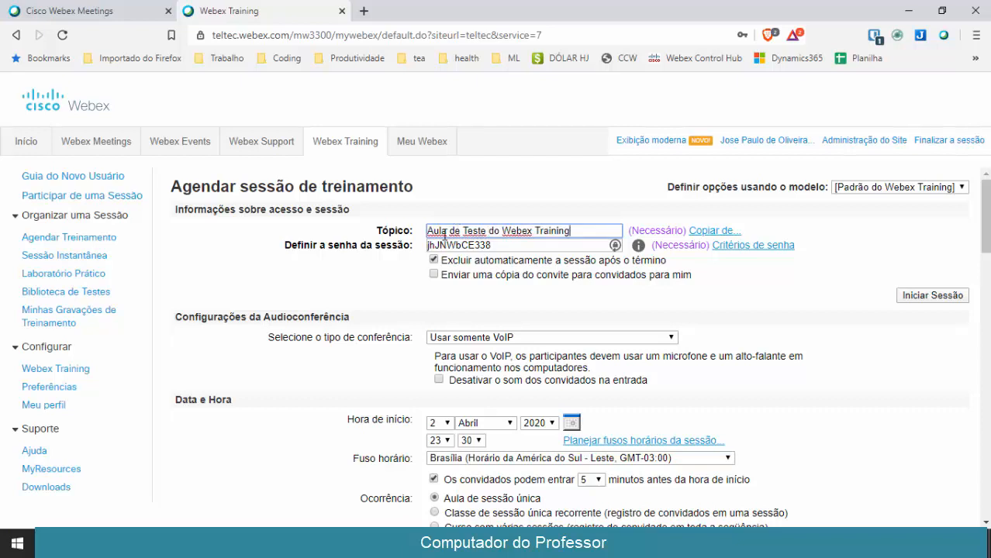
Regenerate the session password twice and leave the invitation-copy checkbox unticked
double_click(456, 248)
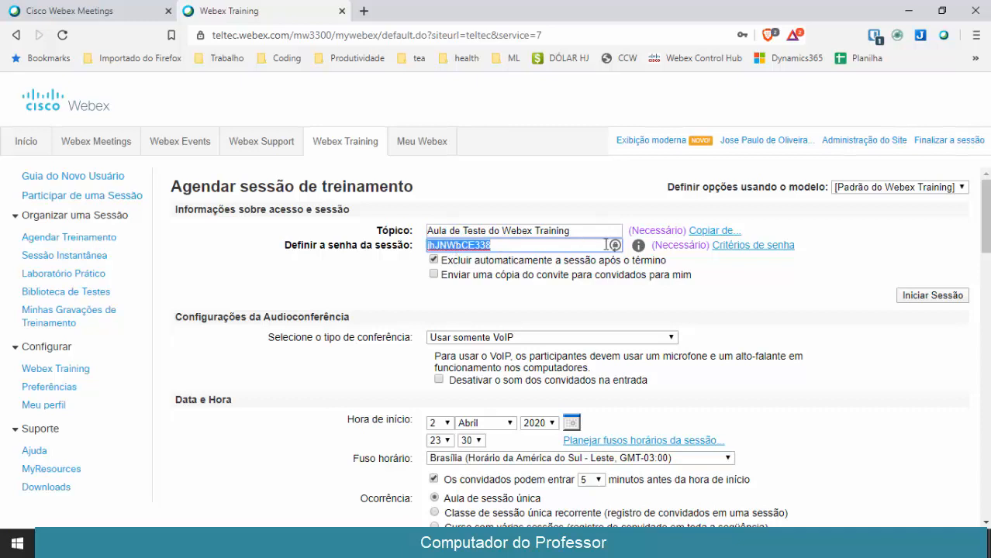
left_click(615, 246)
left_click(615, 246)
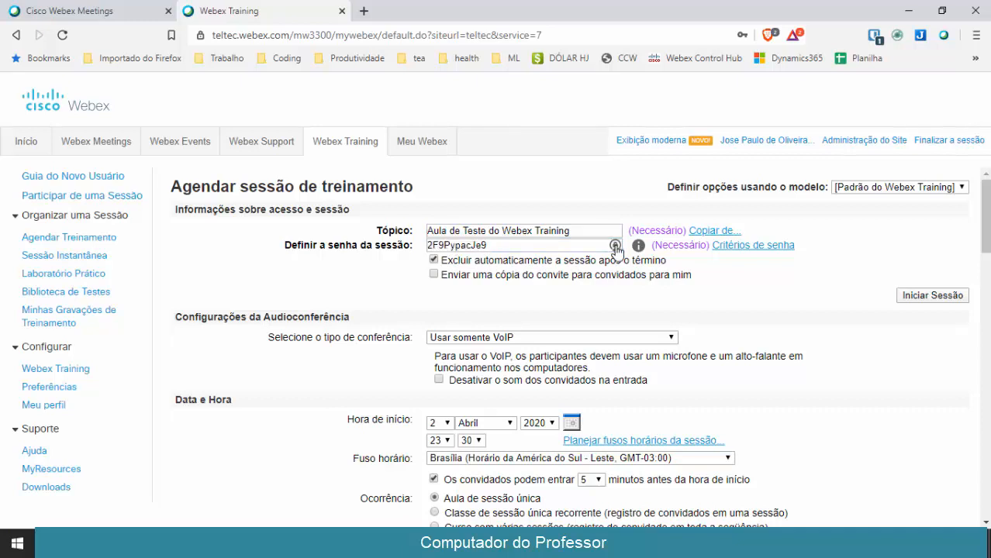
mouse_move(643, 251)
left_click(435, 274)
left_click(435, 274)
Keep conference type Usar somente VoIP and tick muting of attendees on entry
scroll(349, 318, "down", 1)
scroll(343, 326, "up", 1)
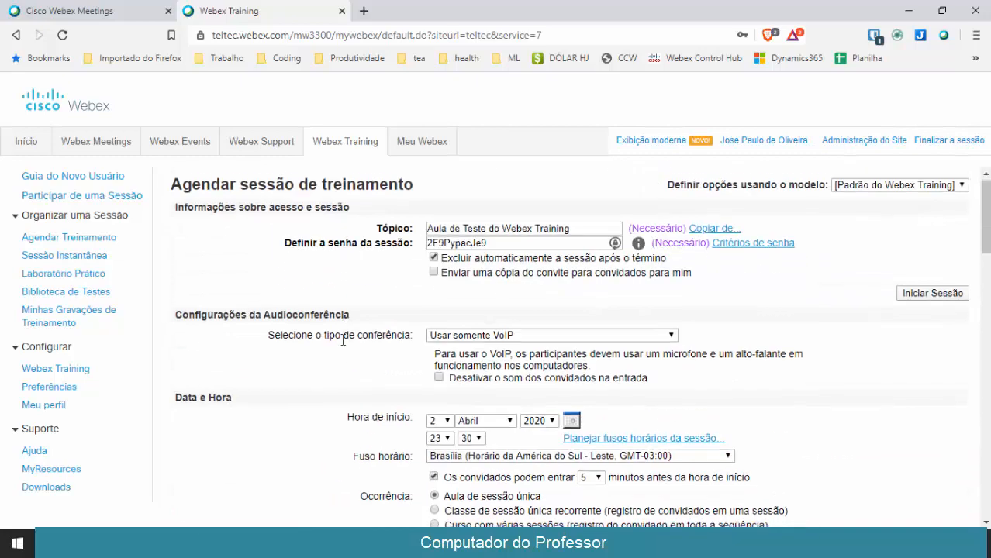
scroll(344, 325, "down", 1)
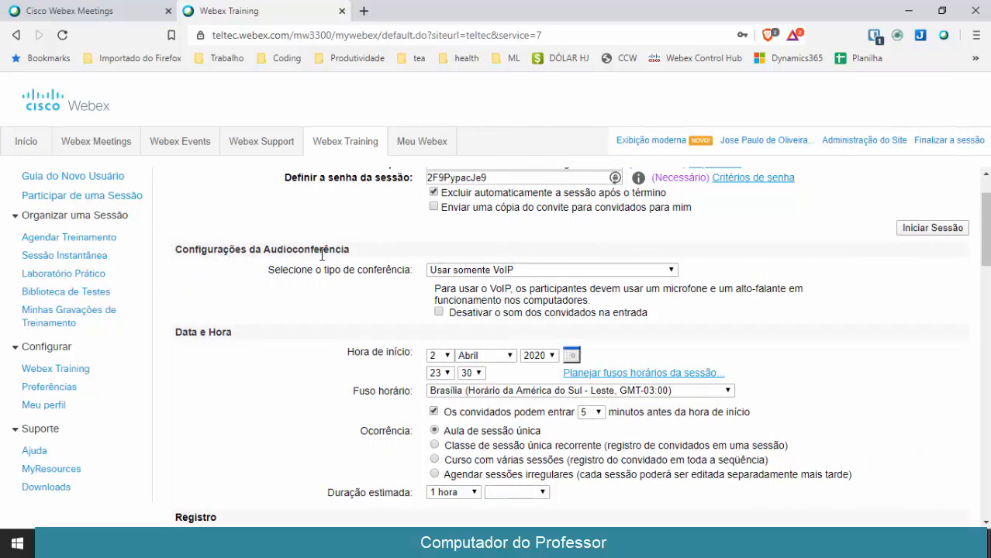
left_click(460, 271)
left_click(461, 277)
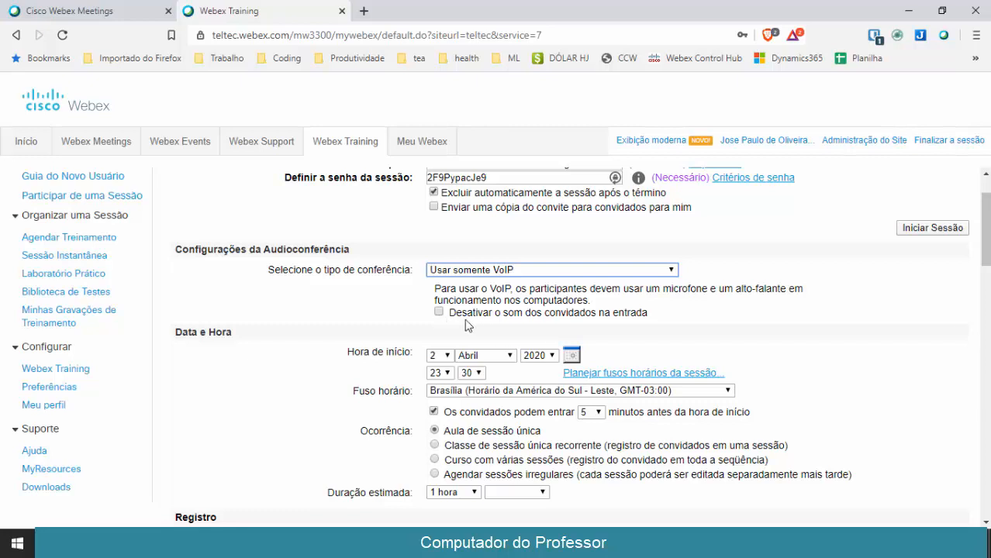
left_click(439, 312)
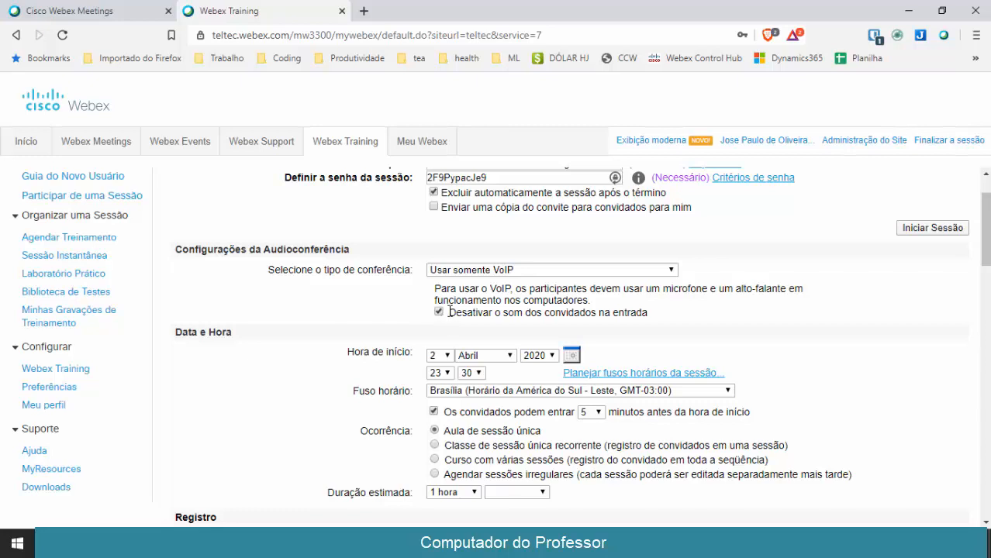
Set the start to day 3 at hour 9, keeping the Brasília time zone
scroll(380, 319, "down", 1)
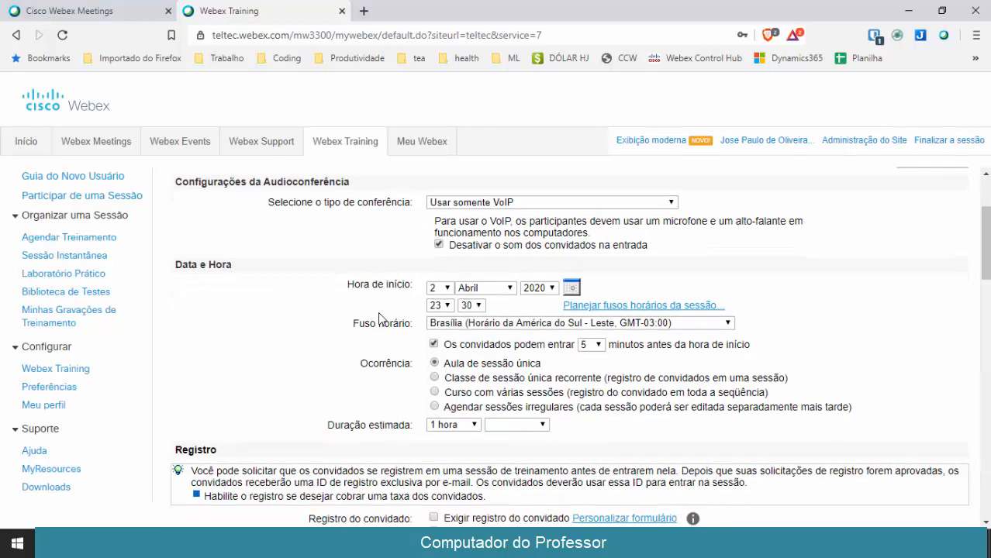
left_click(437, 289)
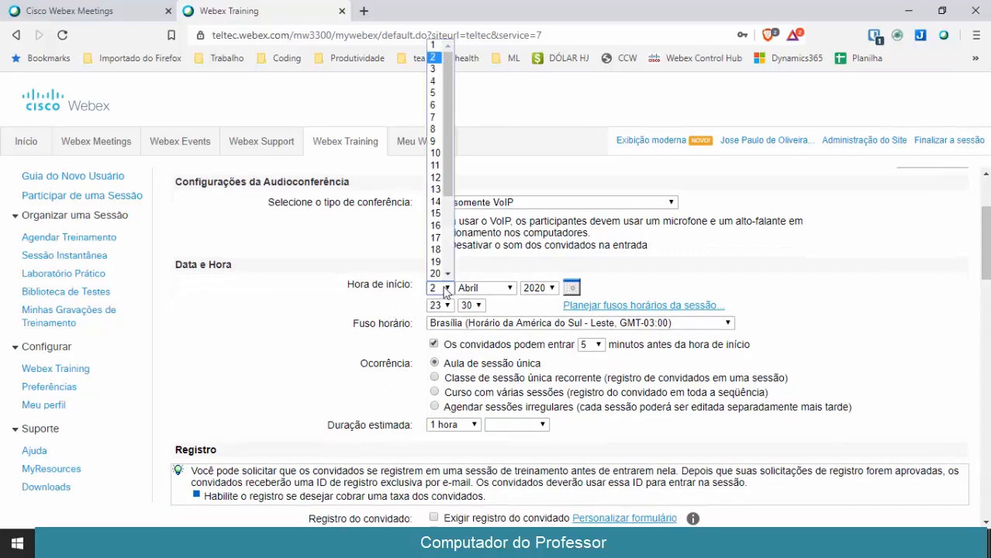
left_click(433, 68)
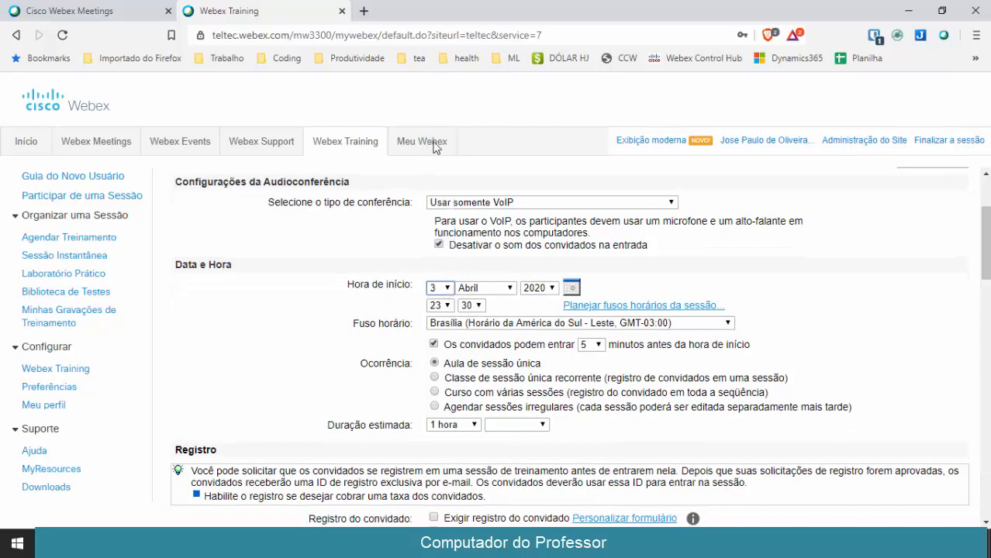
left_click(447, 304)
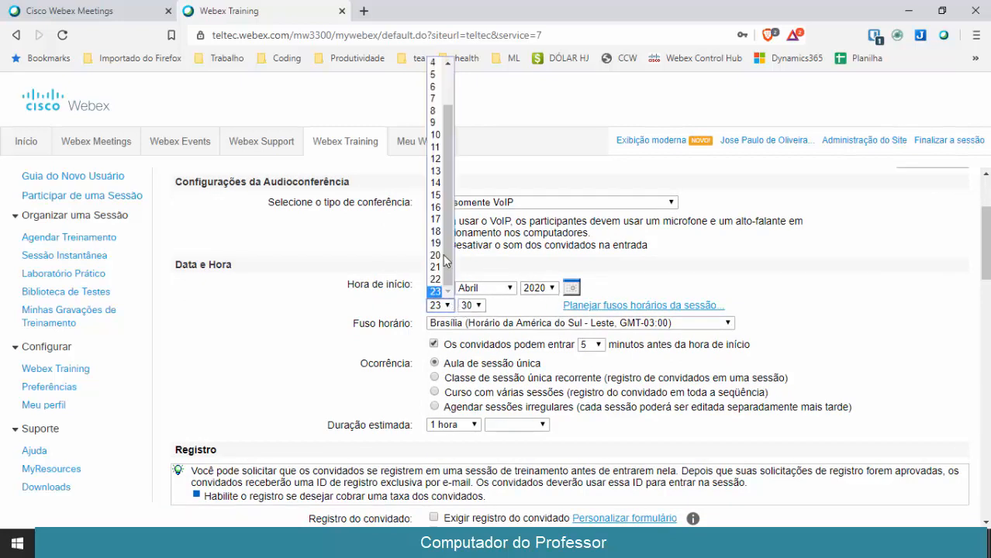
left_click(434, 123)
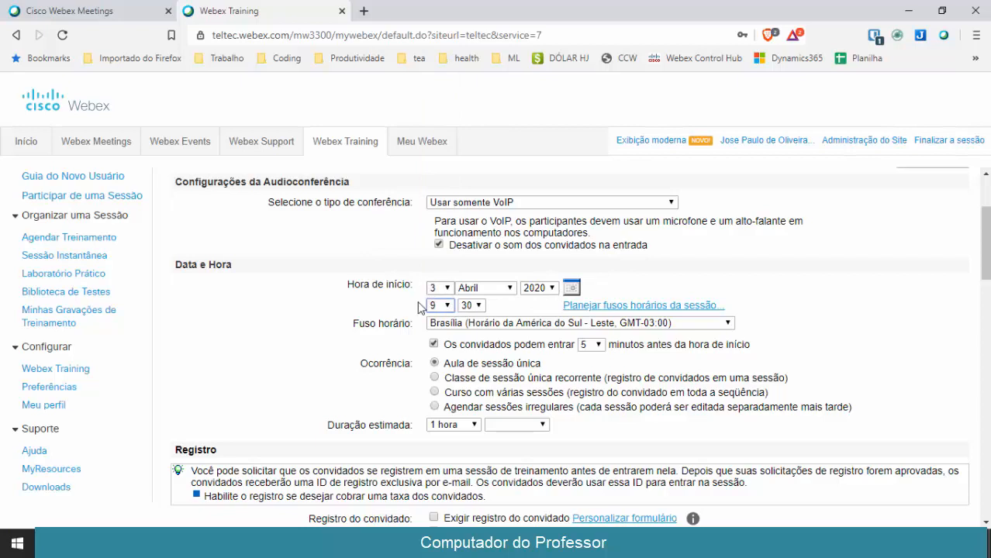
left_click(531, 325)
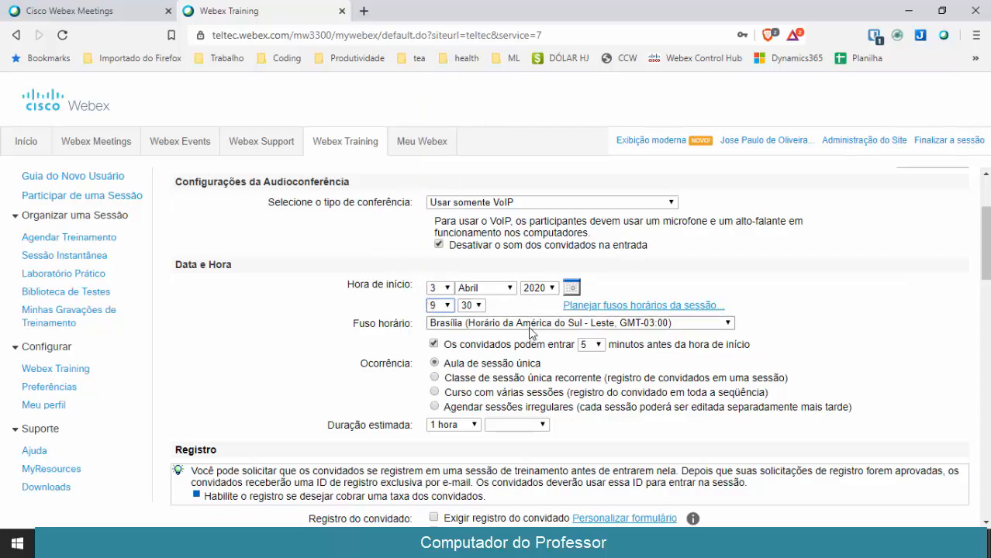
left_click(531, 325)
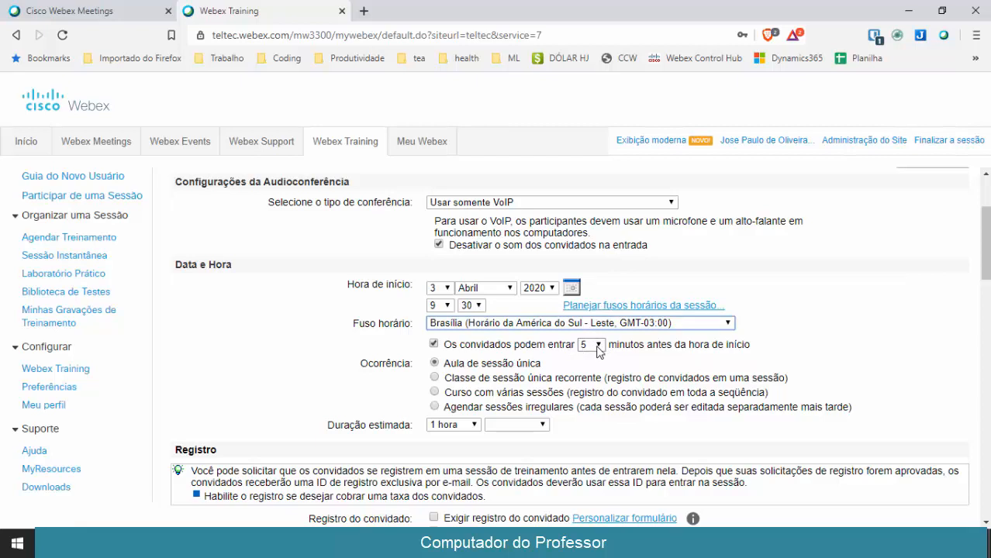
Keep 5 minutes early entry and a 1 hora duration
scroll(622, 345, "down", 1)
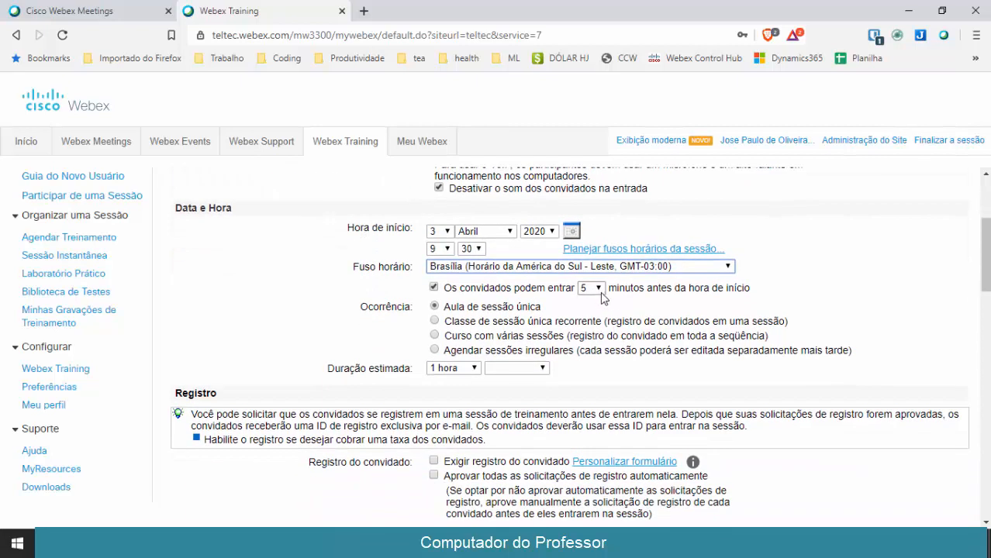
left_click(598, 289)
left_click(599, 292)
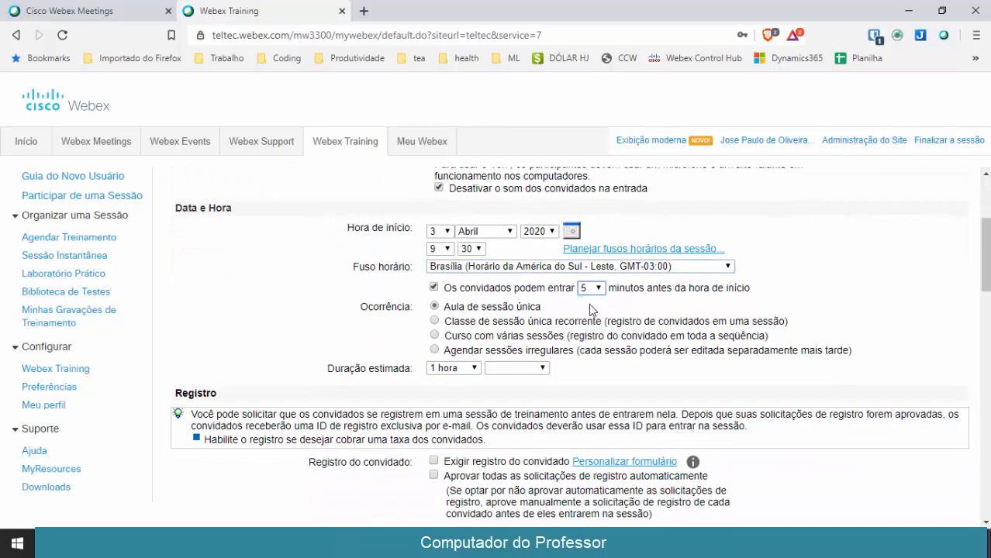
scroll(593, 306, "down", 1)
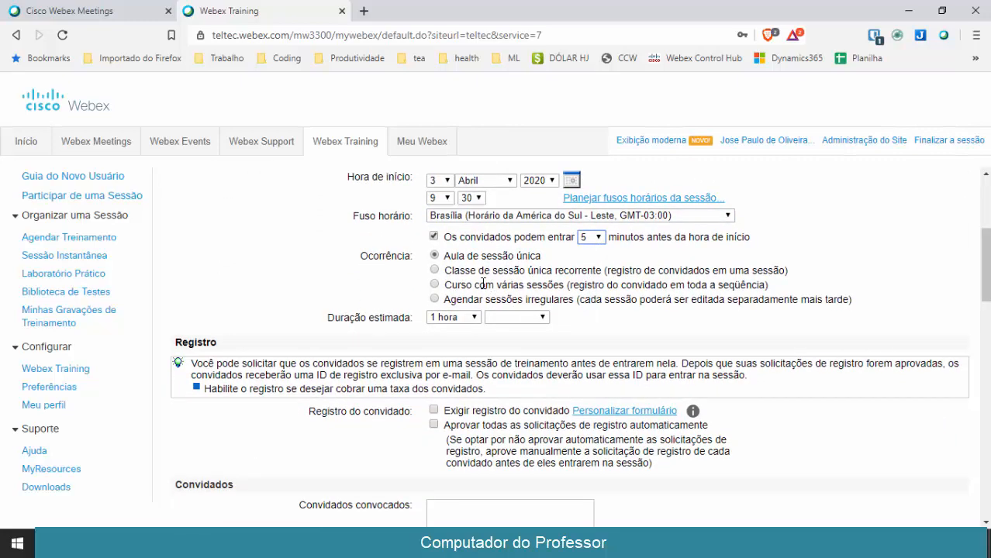
double_click(529, 255)
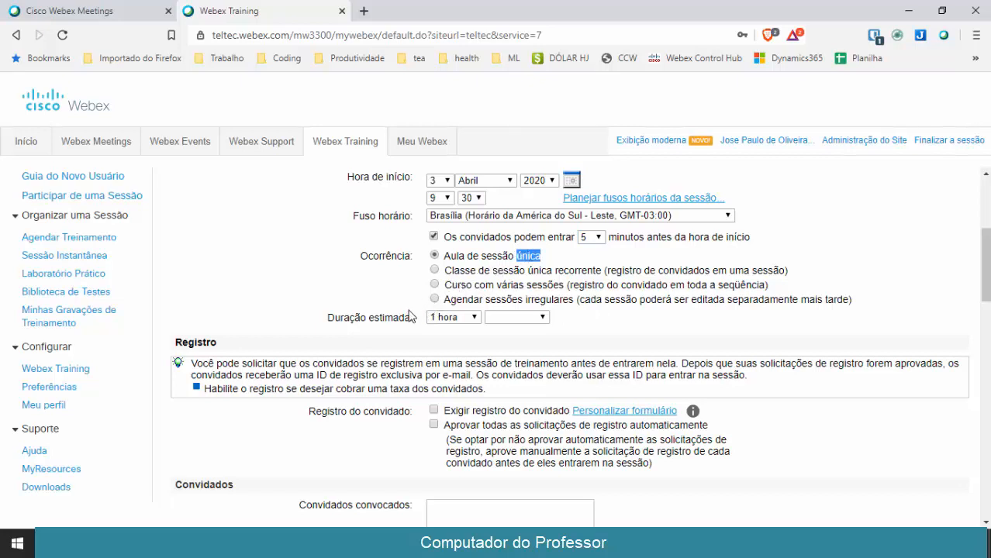
scroll(359, 315, "down", 1)
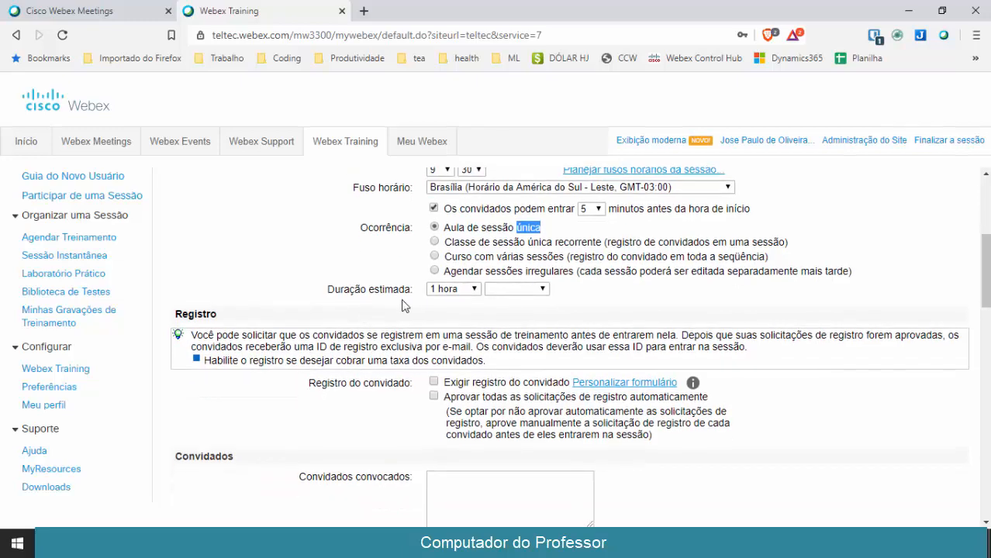
left_click(499, 290)
left_click(499, 291)
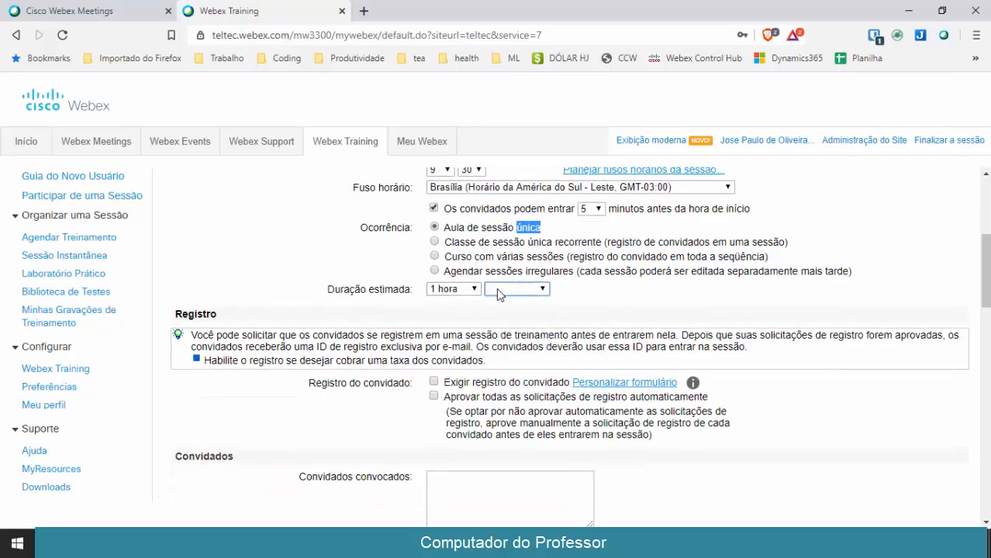
left_click(346, 301)
scroll(345, 301, "down", 2)
scroll(345, 300, "down", 1)
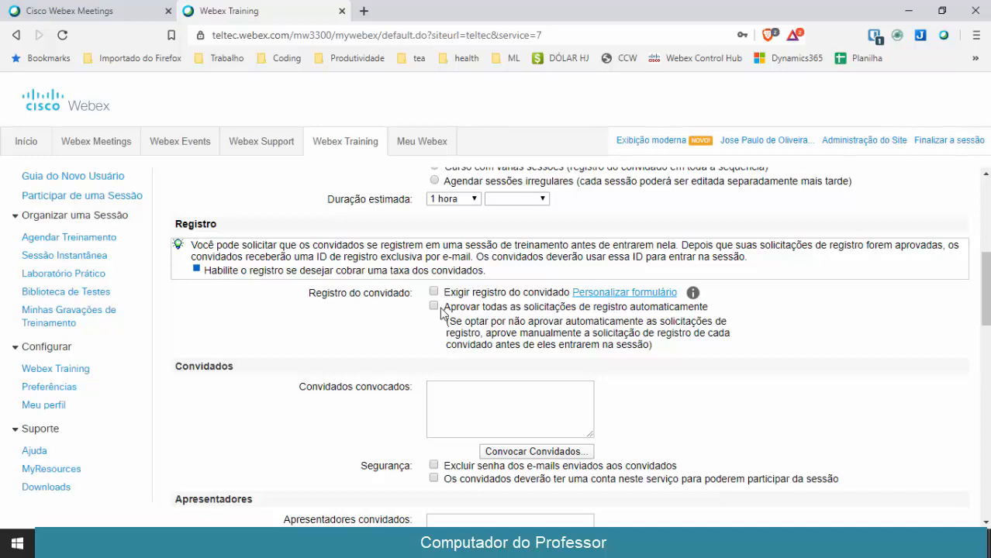
scroll(365, 339, "down", 5)
scroll(366, 339, "up", 2)
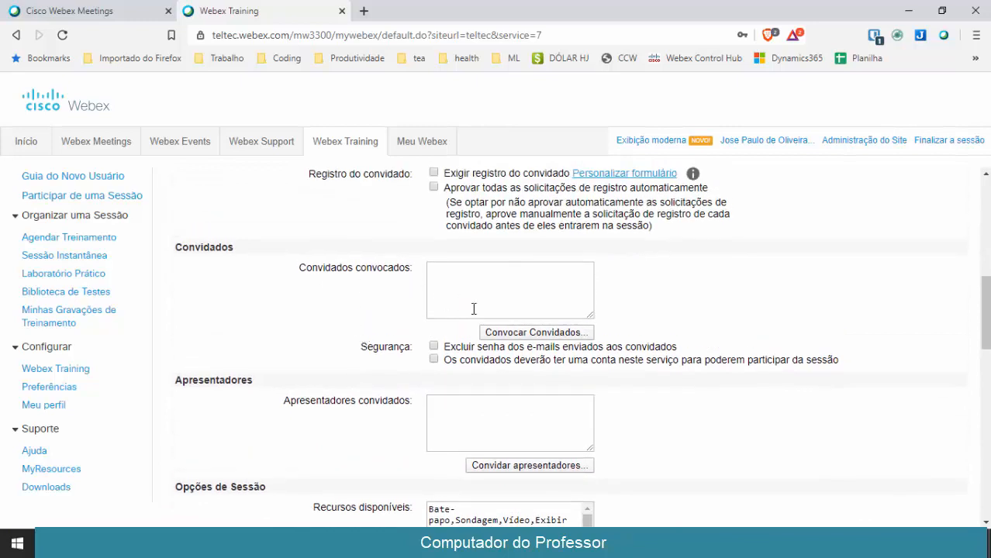
In Convocar Convidados, add the first two attendees with their full names and e-mails
left_click(507, 334)
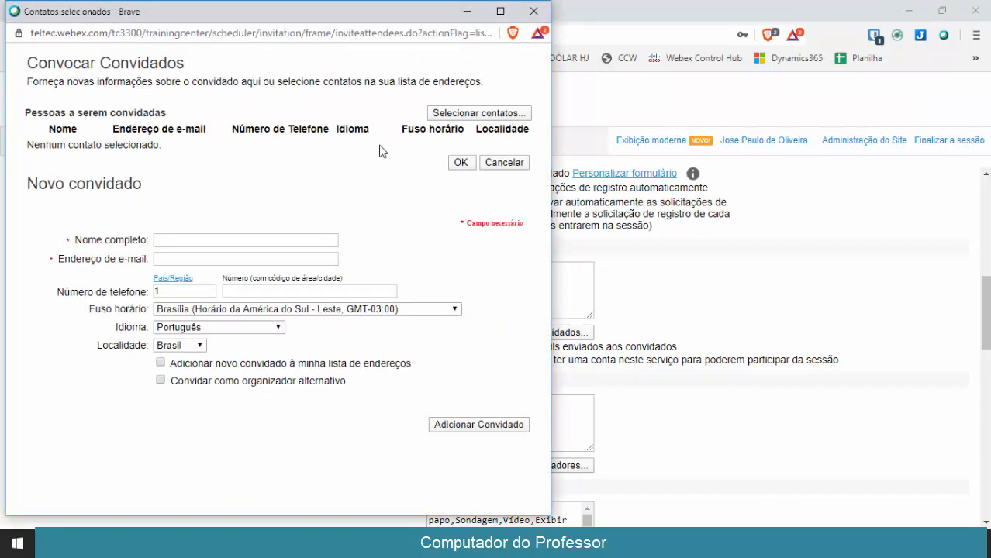
left_click(230, 240)
type("Joao")
key("Tab")
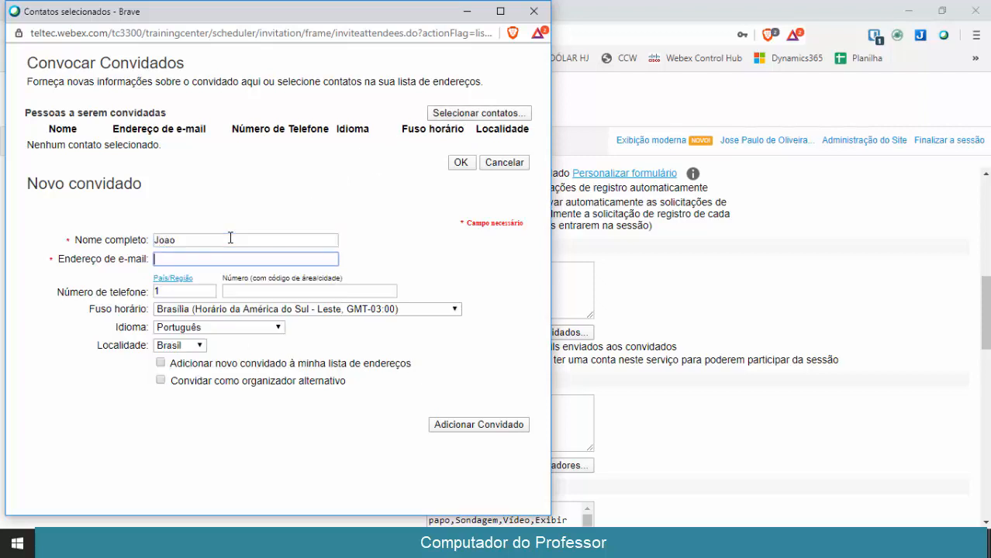
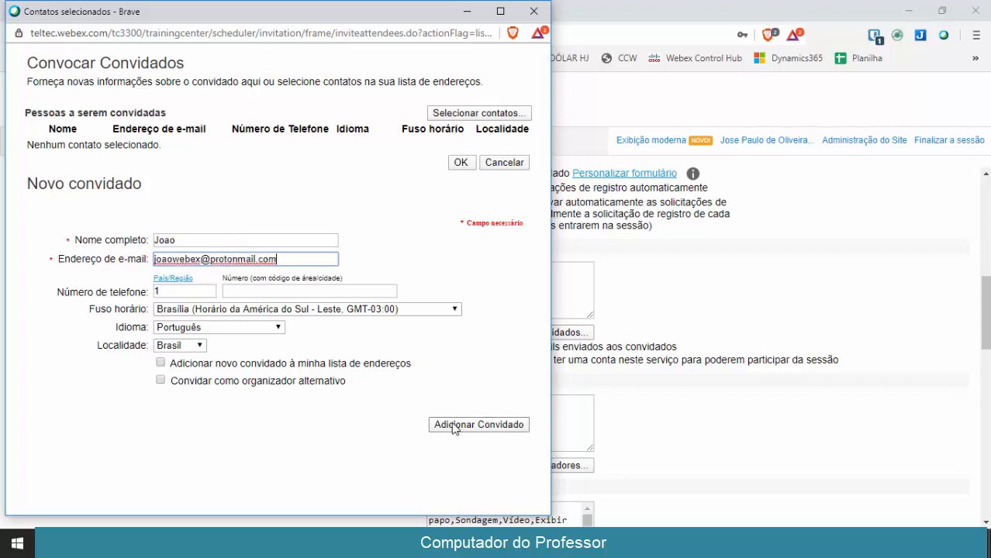
left_click(454, 425)
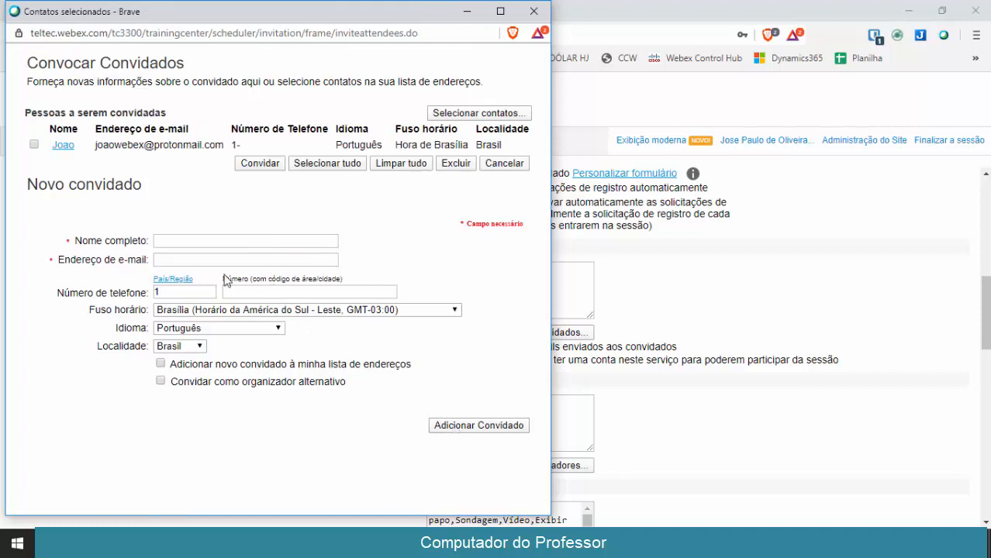
left_click(198, 261)
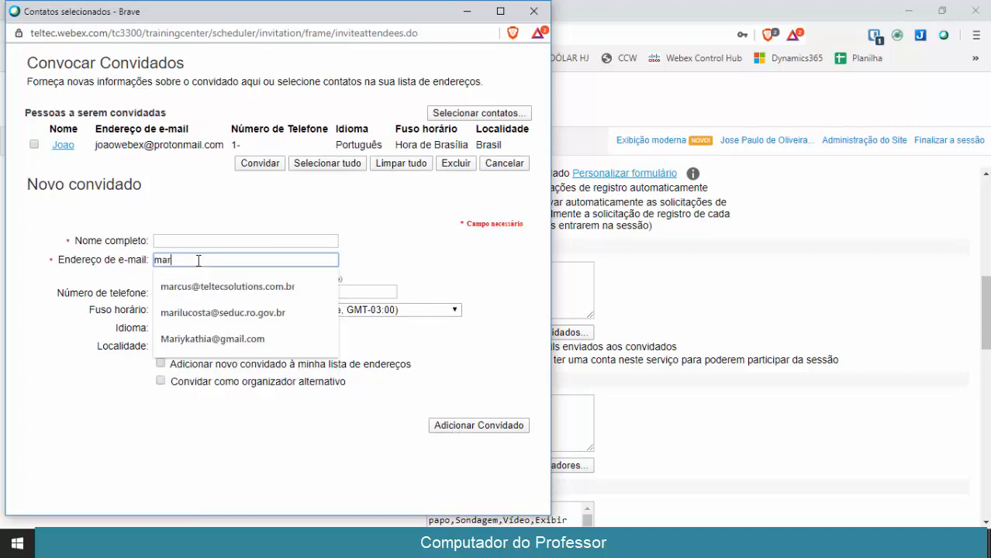
left_click(243, 243)
type("Maria")
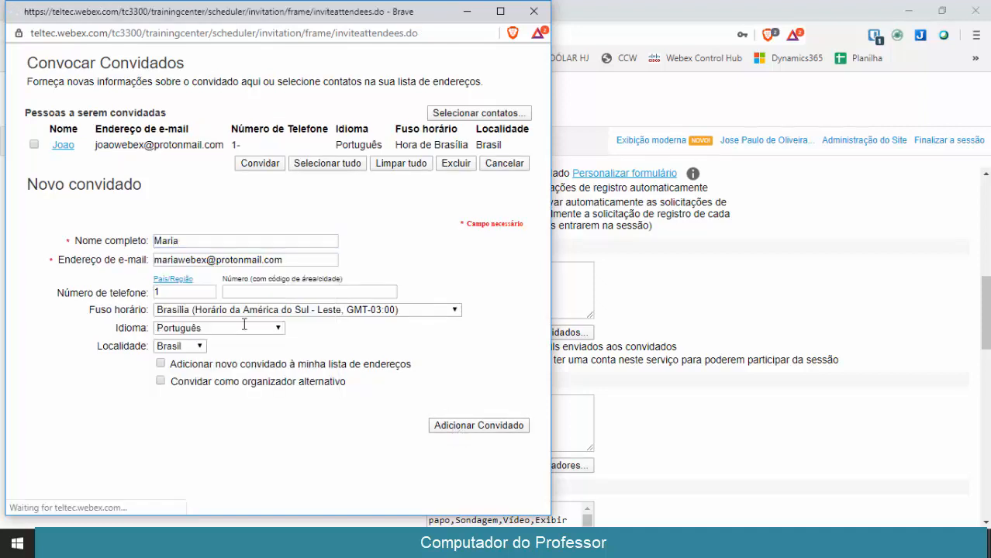
left_click(202, 256)
Add a third attendee, fixing the name field before entering their e-mail
key("ctrl+a")
key("ctrl+x")
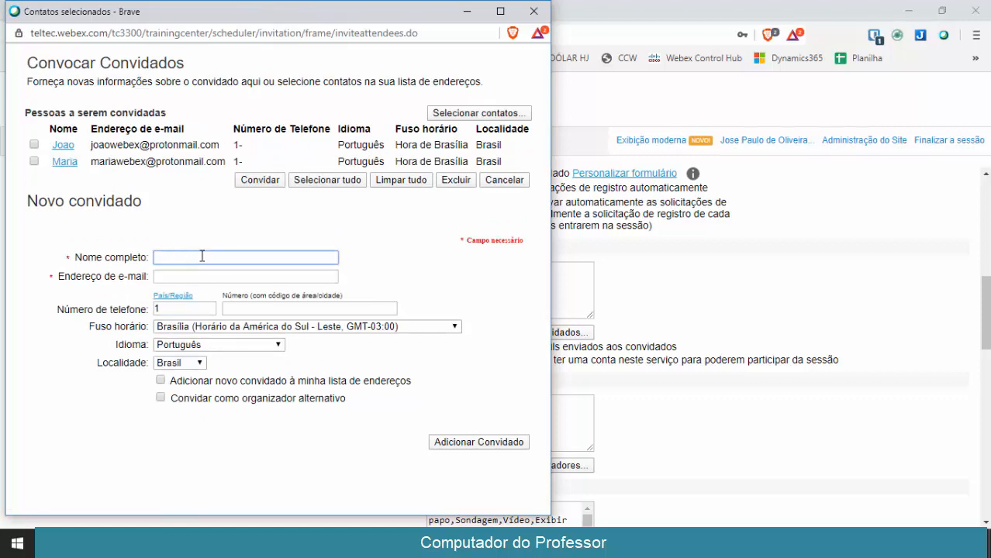
type("Lucas")
left_click(186, 273)
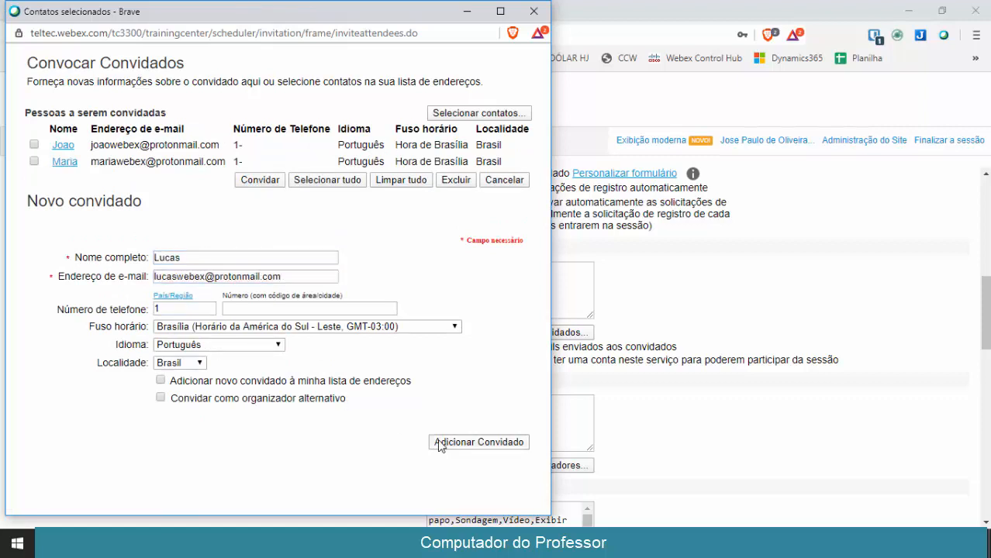
left_click(469, 442)
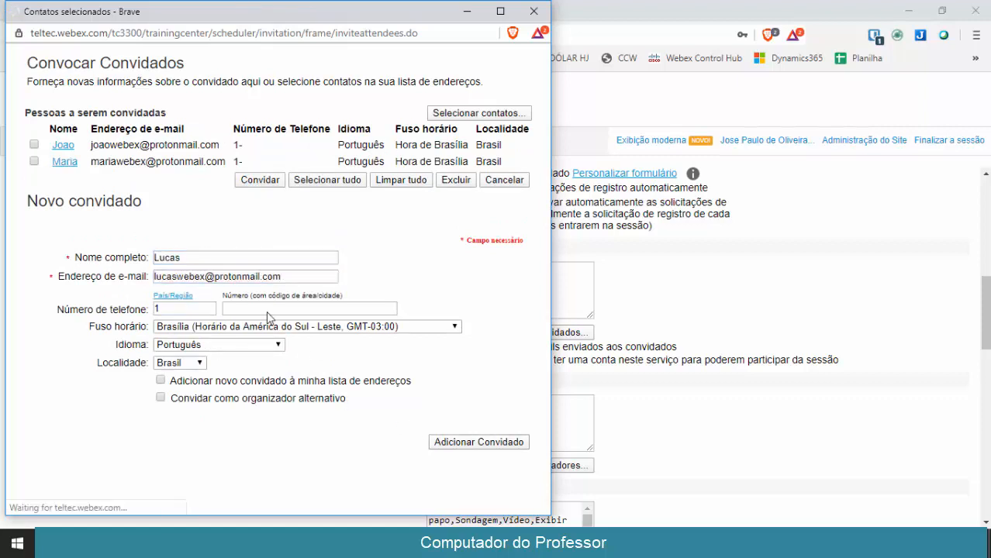
Add a fourth attendee with their full name and e-mail address
left_click(227, 273)
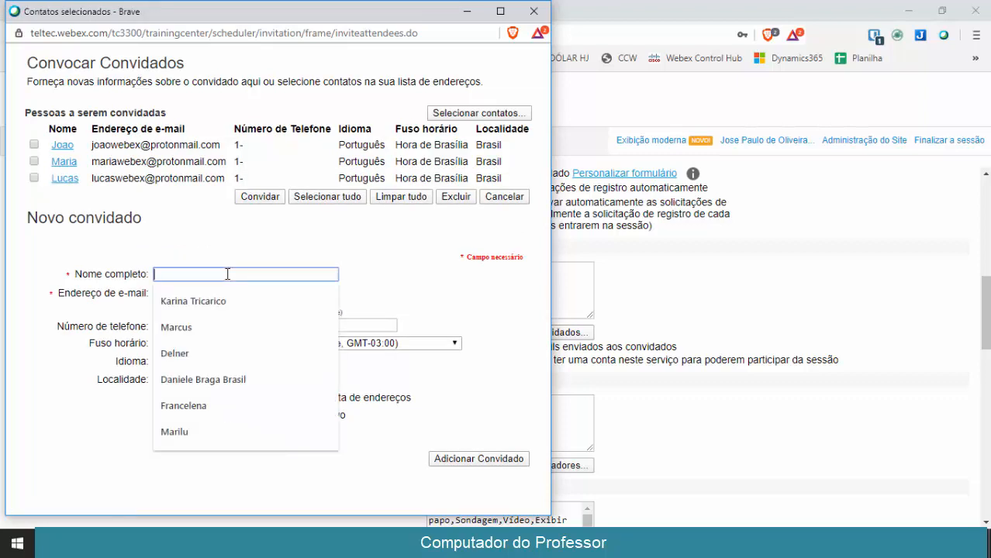
type("brunawebe")
key("BackSpace")
key("BackSpace")
key("BackSpace")
key("BackSpace")
key("BackSpace")
key("BackSpace")
key("BackSpace")
key("BackSpace")
key("BackSpace")
type("Bruna")
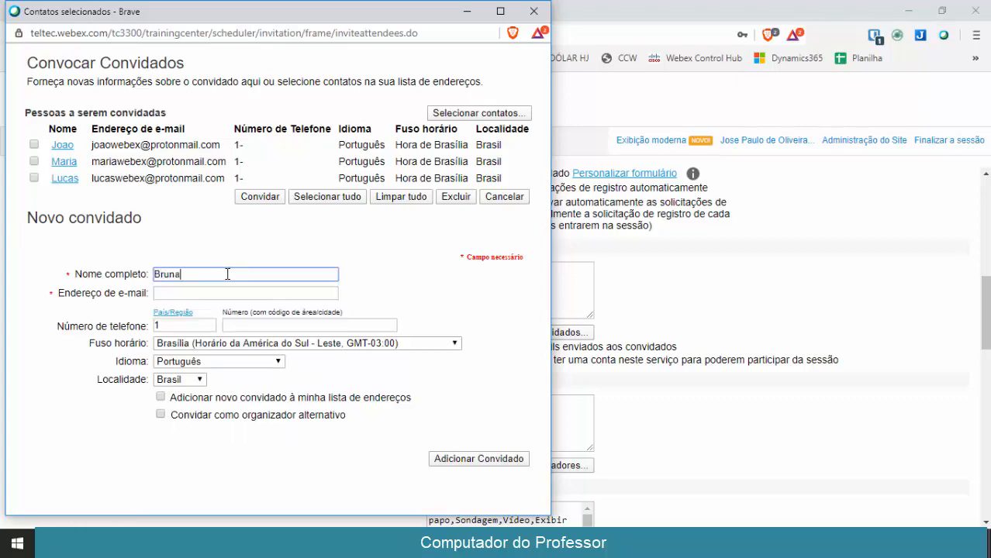
key("Tab")
left_click(448, 457)
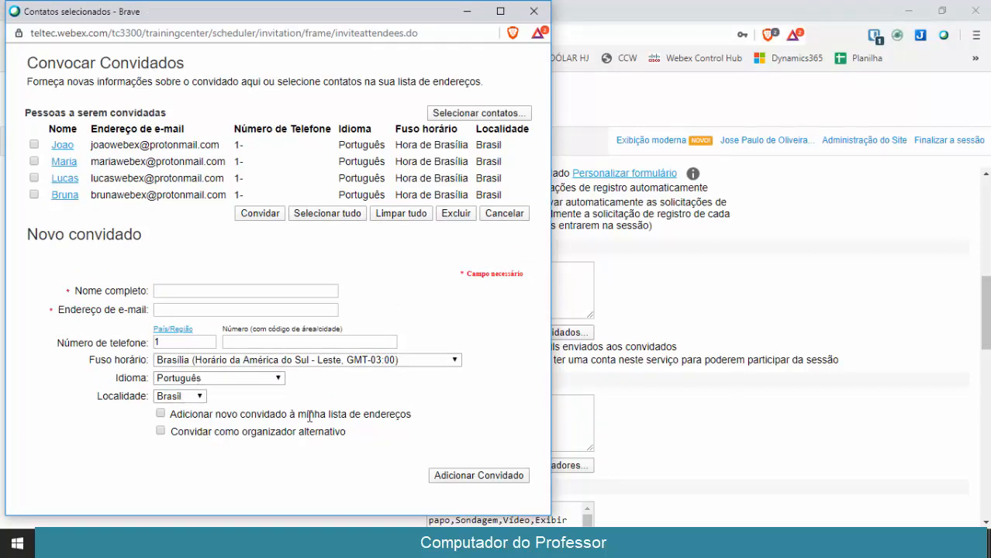
Select all four listed attendees and invite them to the session
left_click_drag(314, 415, 378, 418)
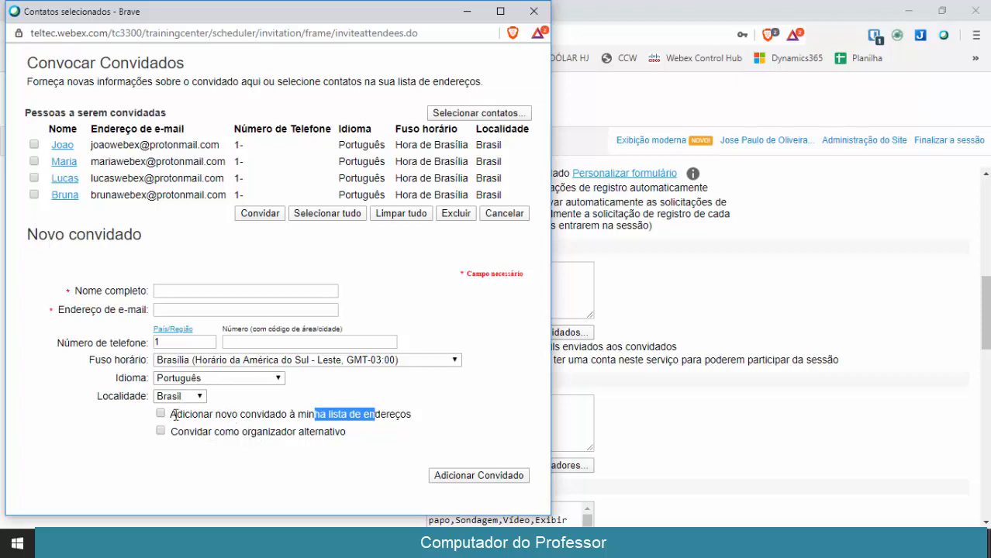
left_click(35, 145)
left_click(34, 162)
left_click(311, 214)
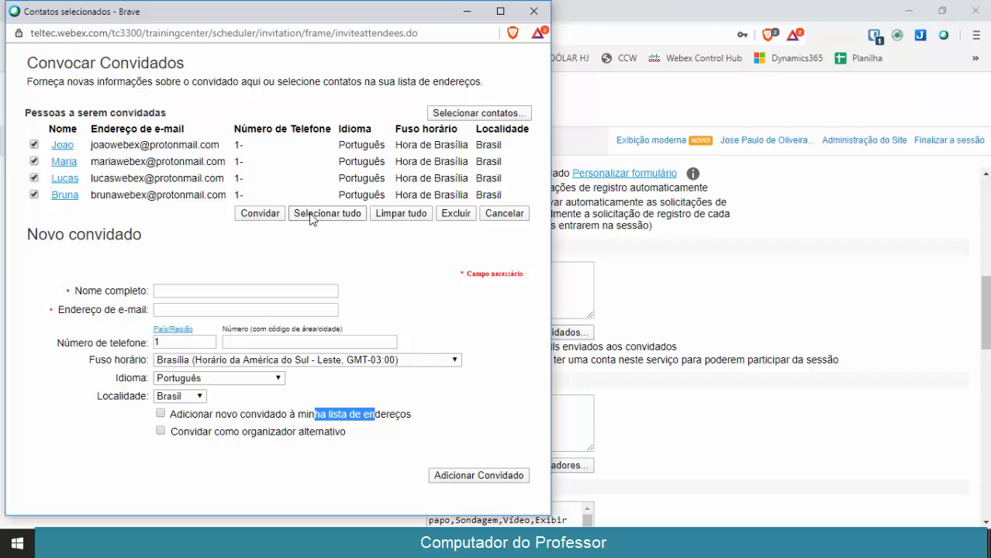
left_click(269, 214)
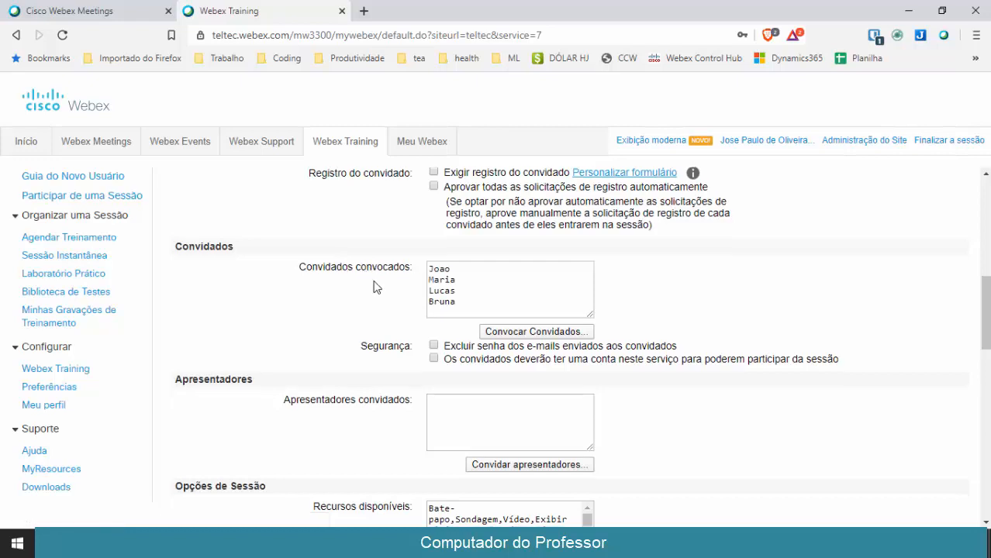
scroll(373, 287, "down", 2)
scroll(373, 286, "up", 2)
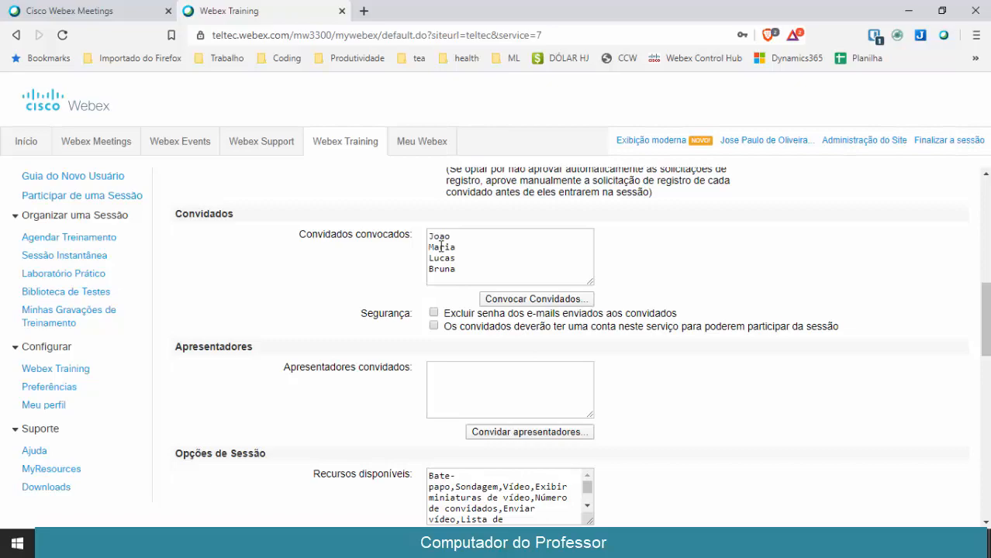
scroll(628, 393, "down", 2)
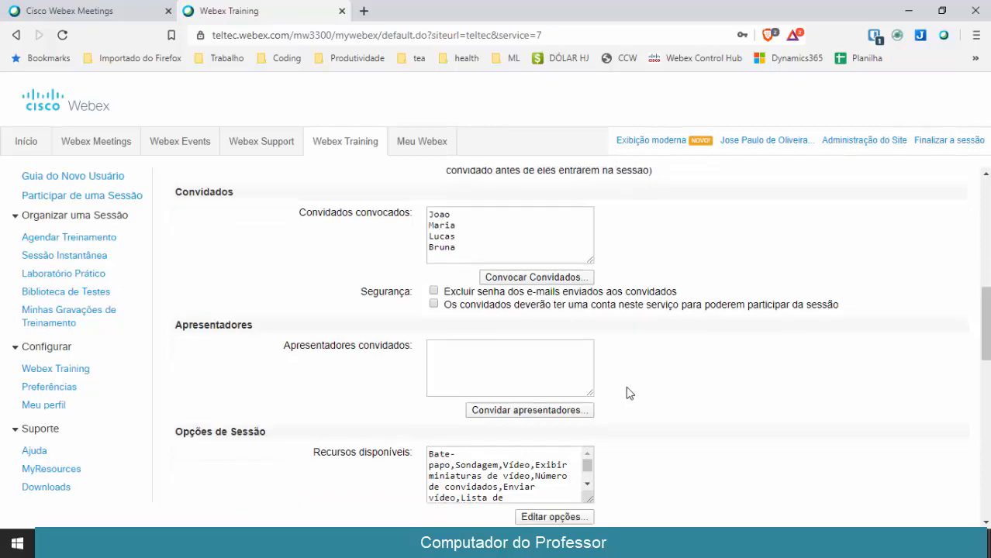
scroll(630, 394, "down", 3)
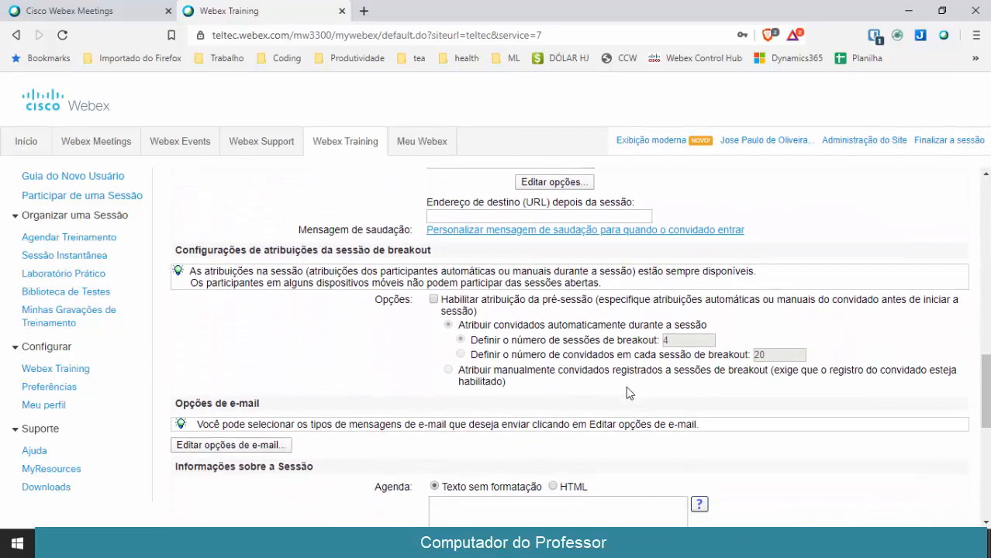
scroll(665, 290, "up", 3)
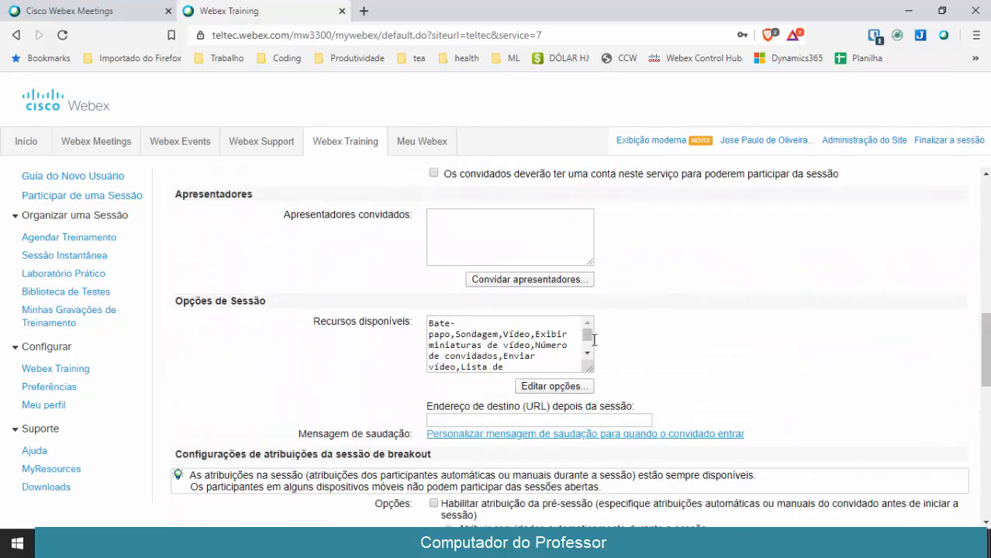
left_click(540, 388)
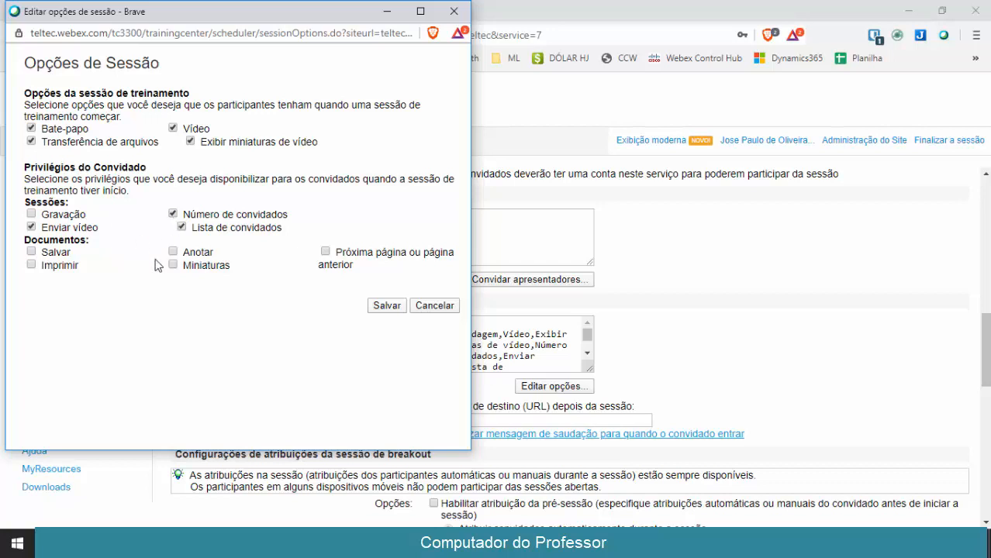
left_click(172, 215)
left_click(326, 252)
left_click(434, 304)
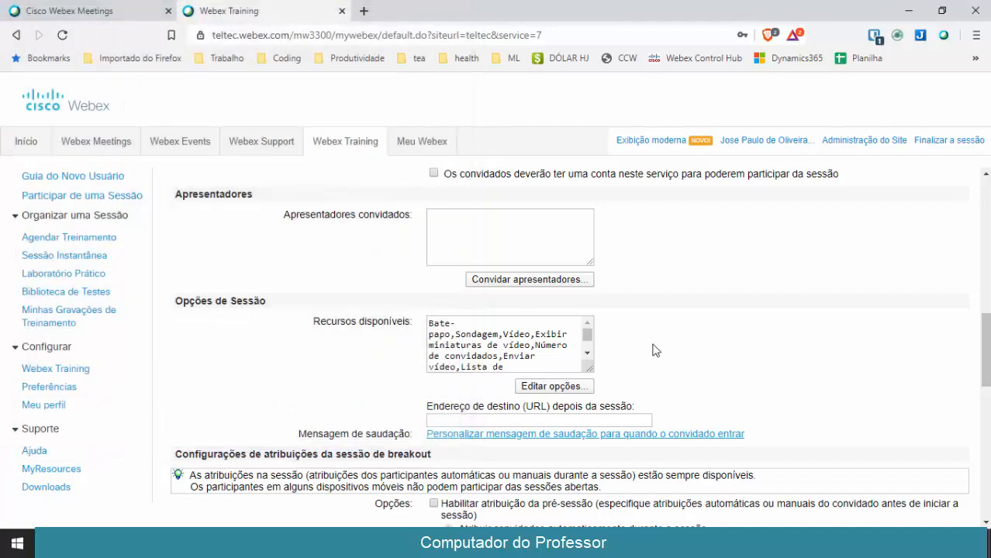
scroll(647, 349, "down", 1)
left_click(555, 336)
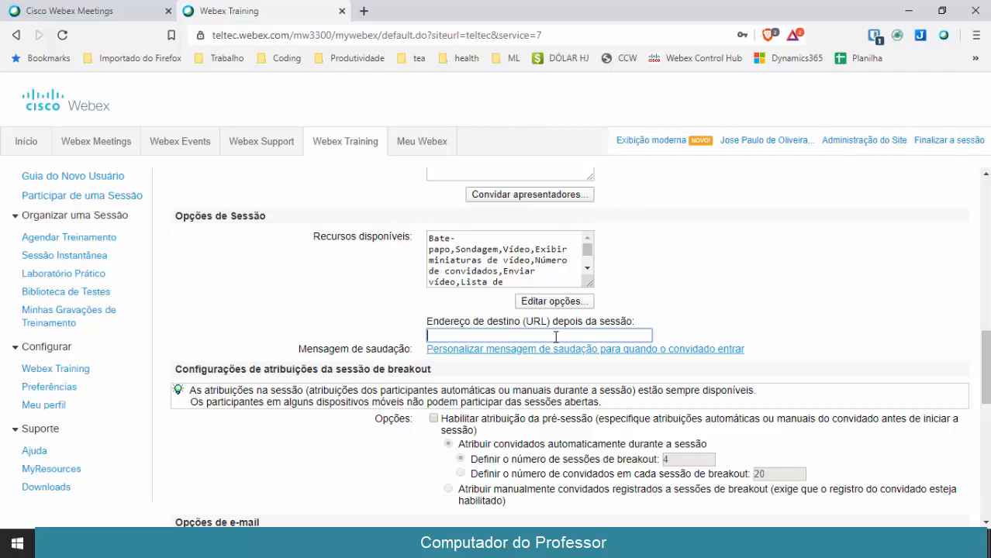
scroll(556, 337, "down", 3)
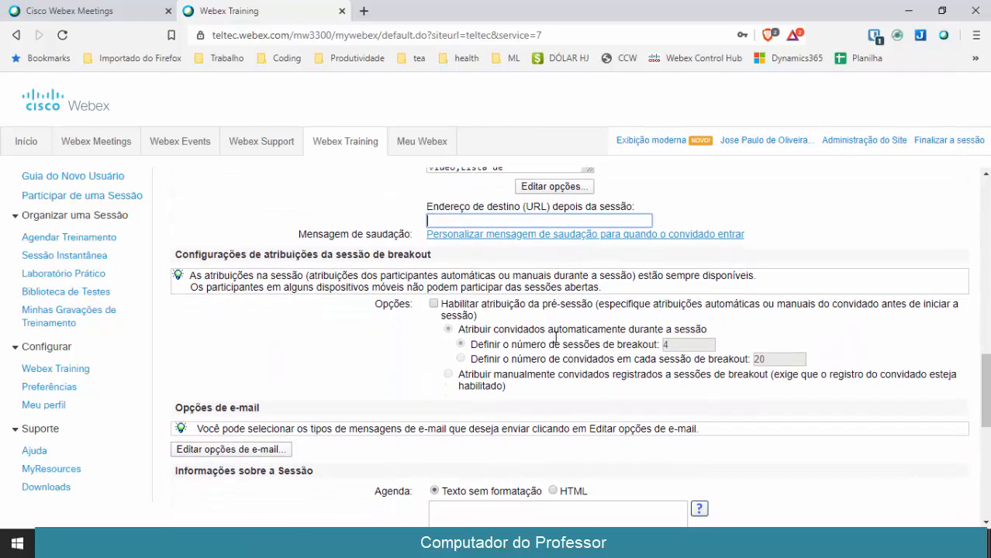
scroll(555, 339, "down", 2)
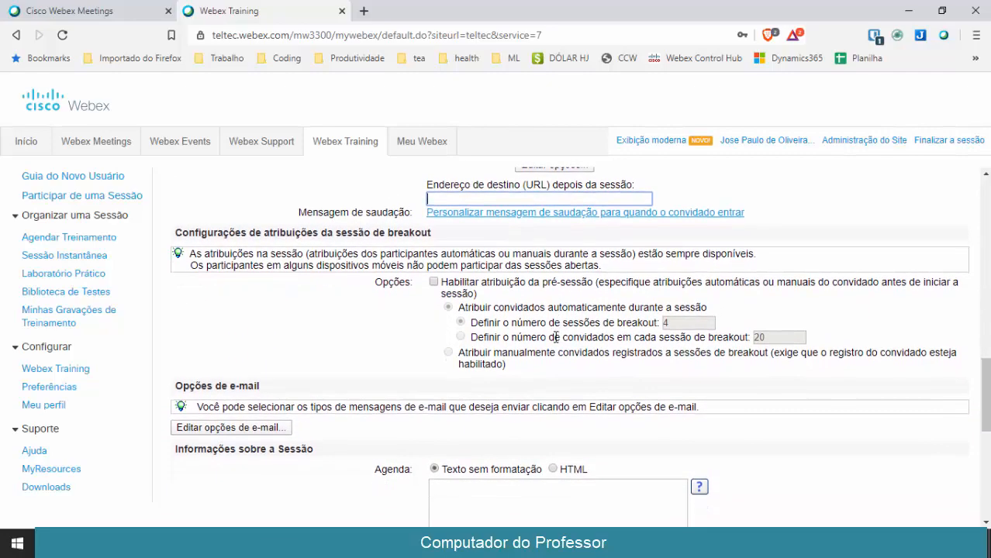
scroll(556, 337, "down", 8)
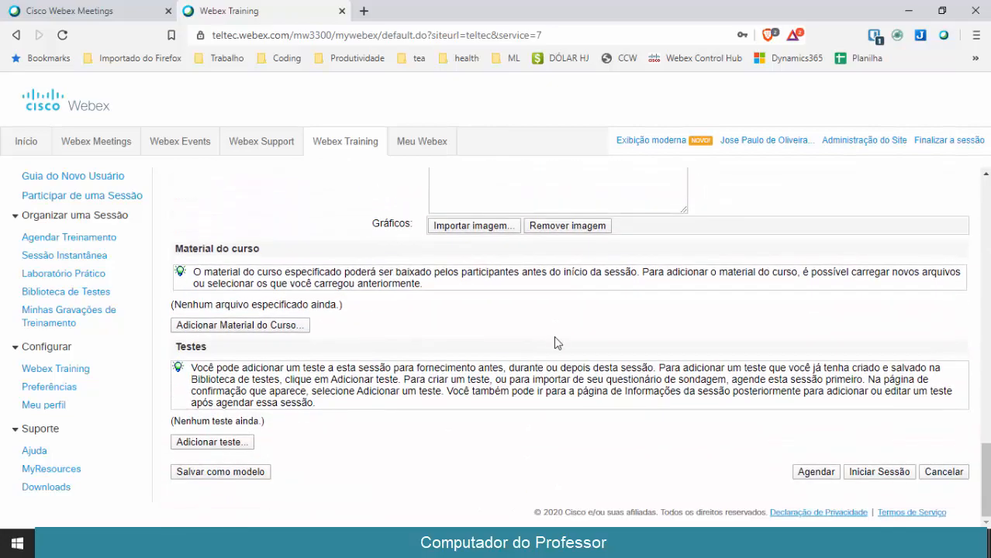
scroll(553, 336, "up", 15)
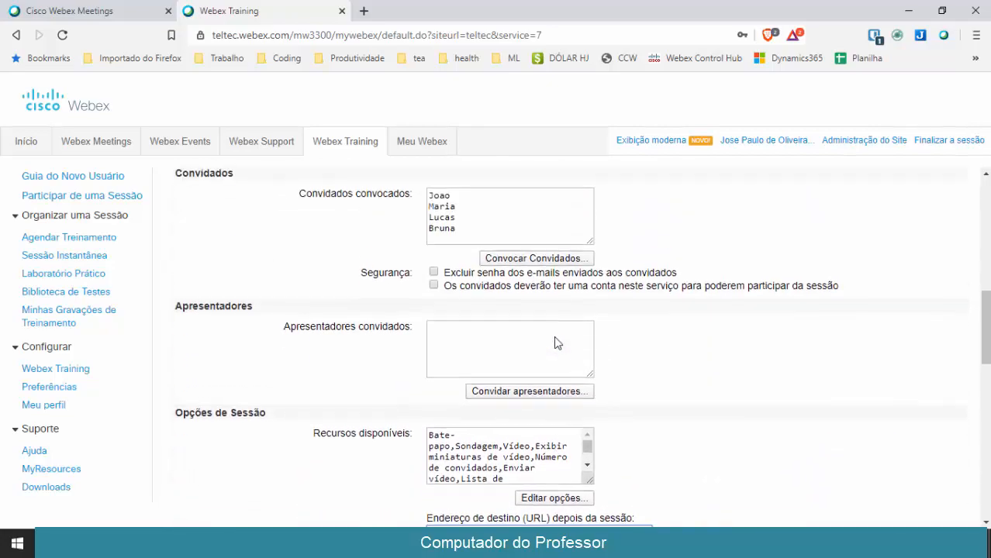
scroll(553, 339, "up", 4)
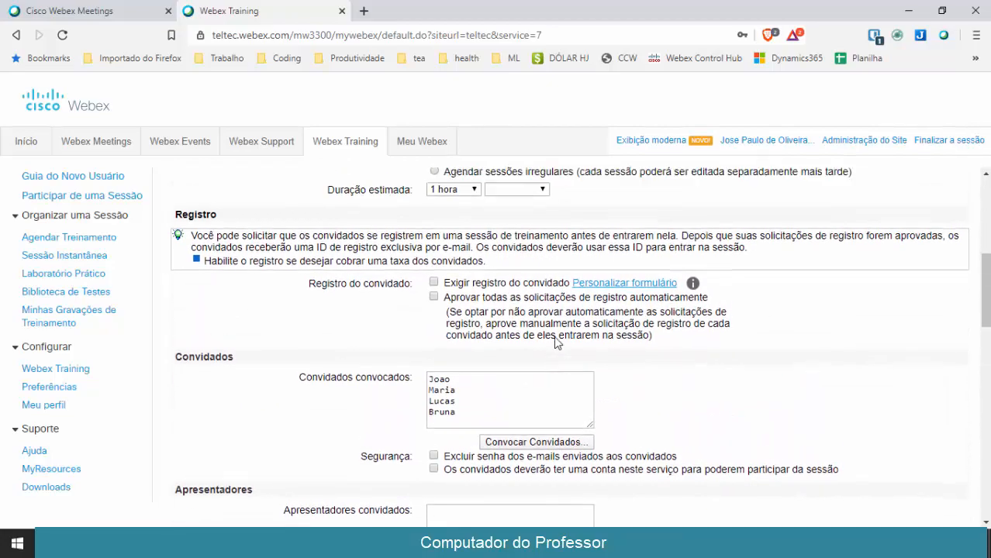
scroll(554, 338, "up", 9)
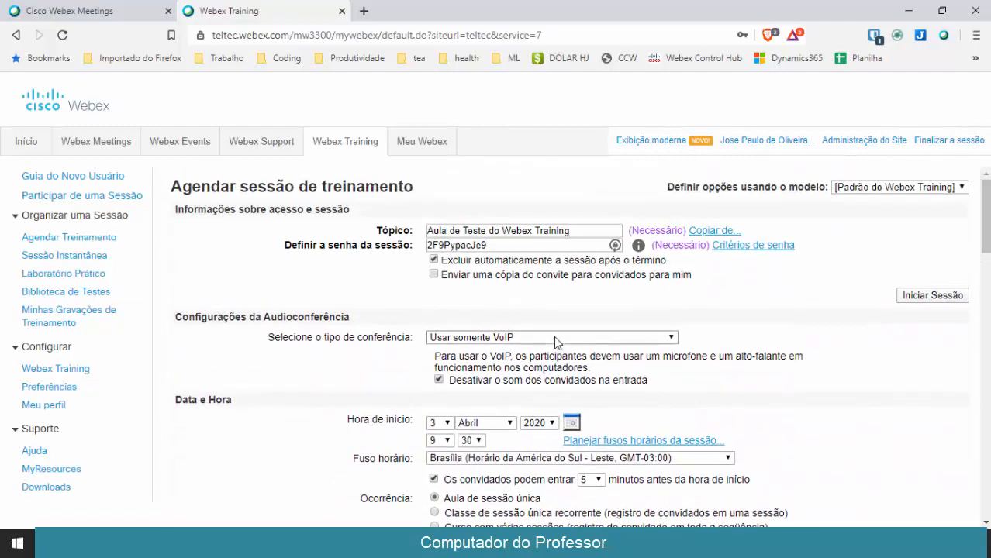
scroll(703, 372, "down", 10)
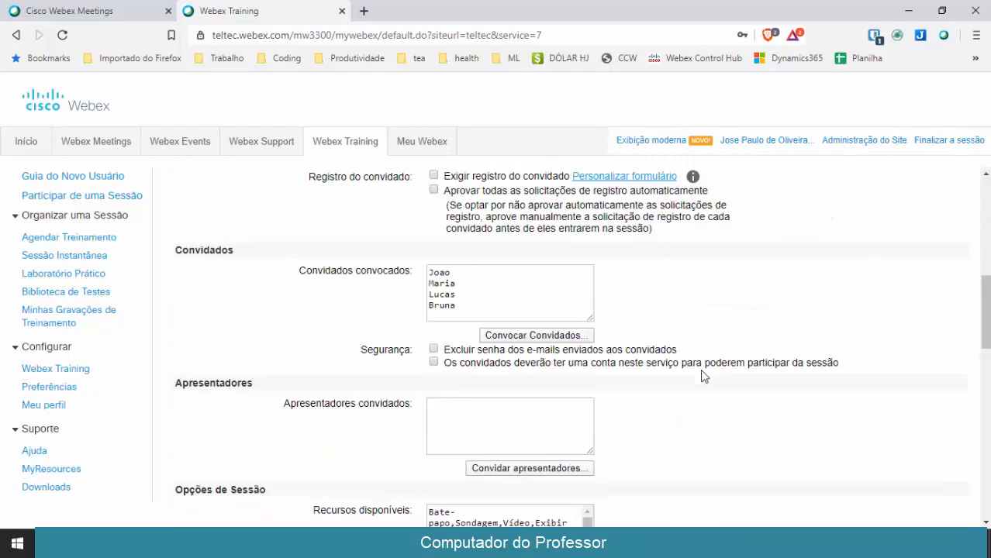
scroll(703, 376, "down", 20)
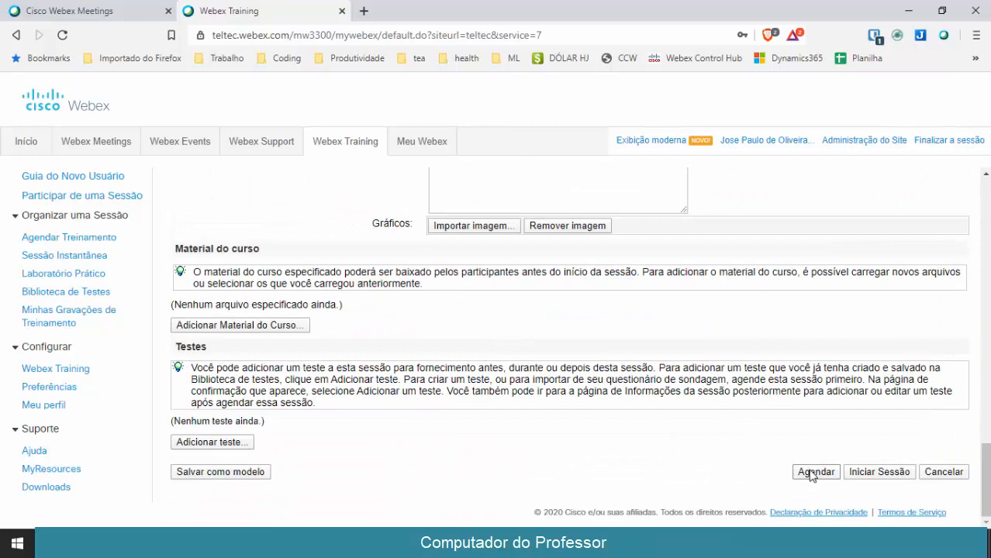
Schedule the session, then open Minhas reuniões in Meu Webex
left_click(814, 471)
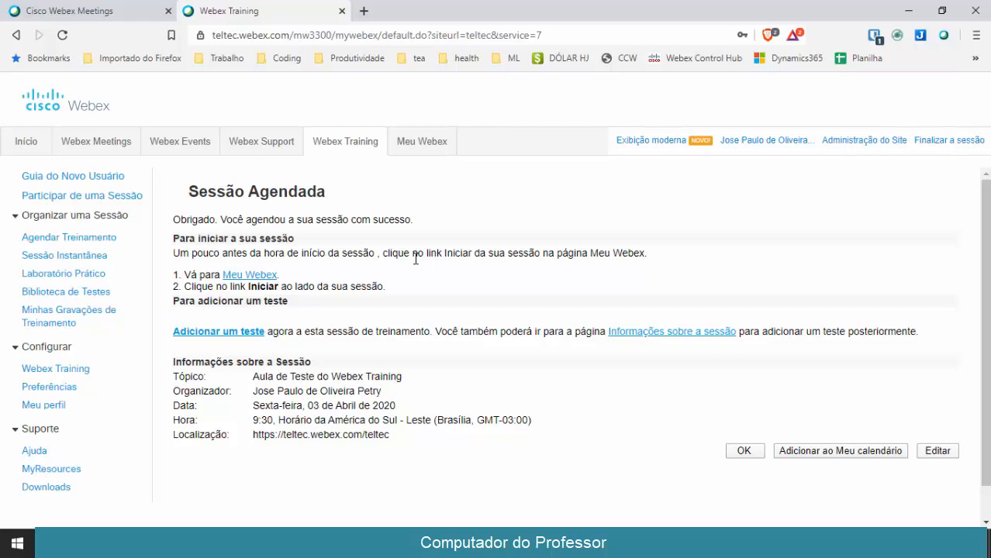
left_click(250, 275)
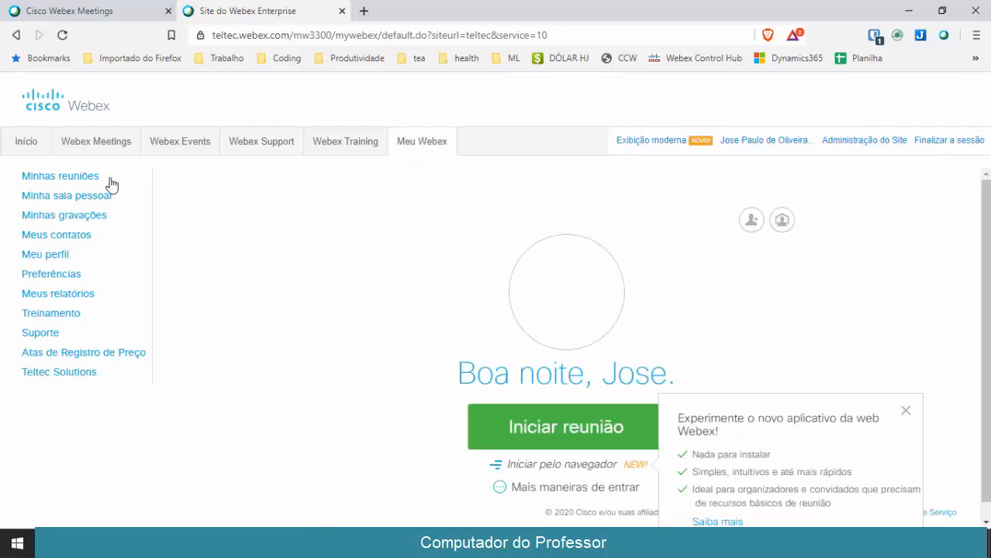
left_click(84, 180)
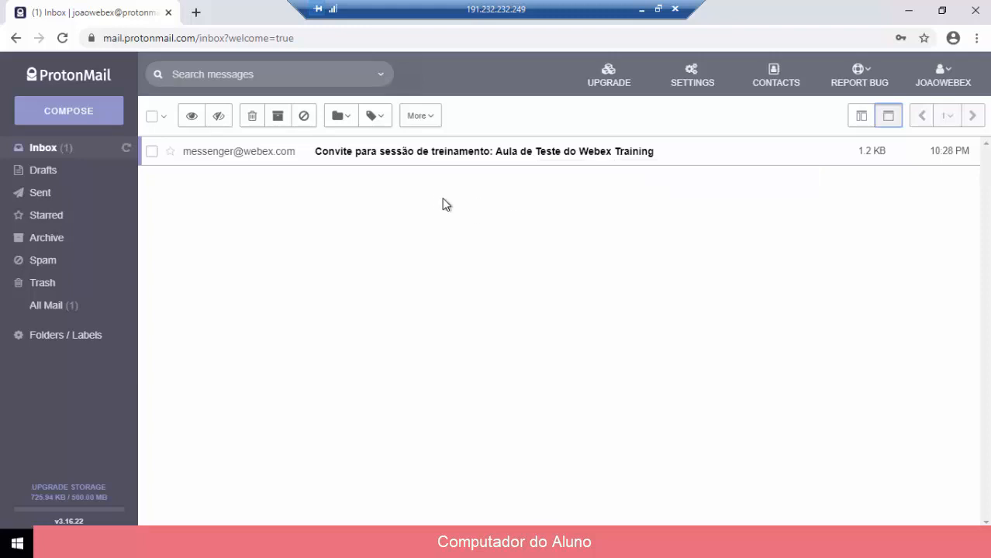
Open the invitation e-mail and scroll through its session number, password and joining steps
left_click(420, 159)
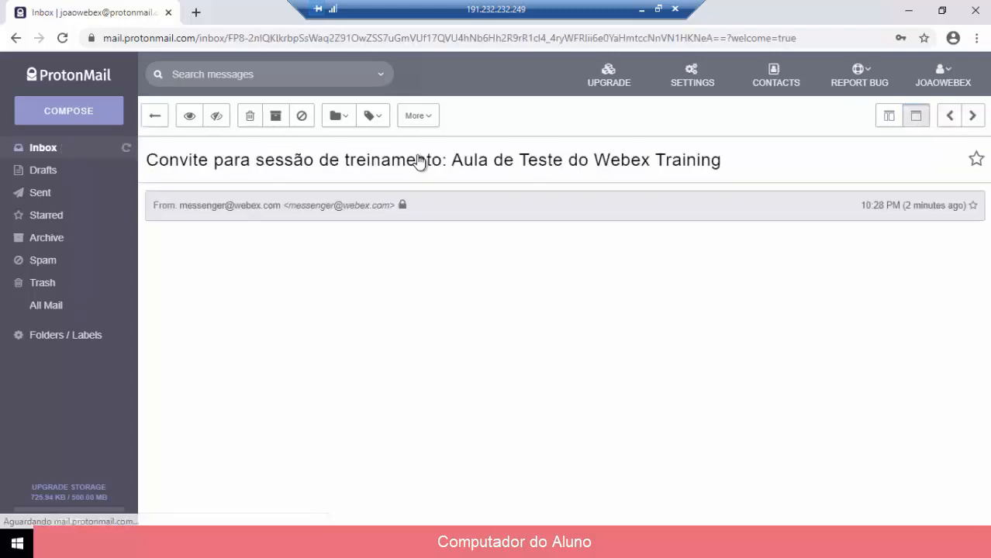
scroll(445, 324, "down", 1)
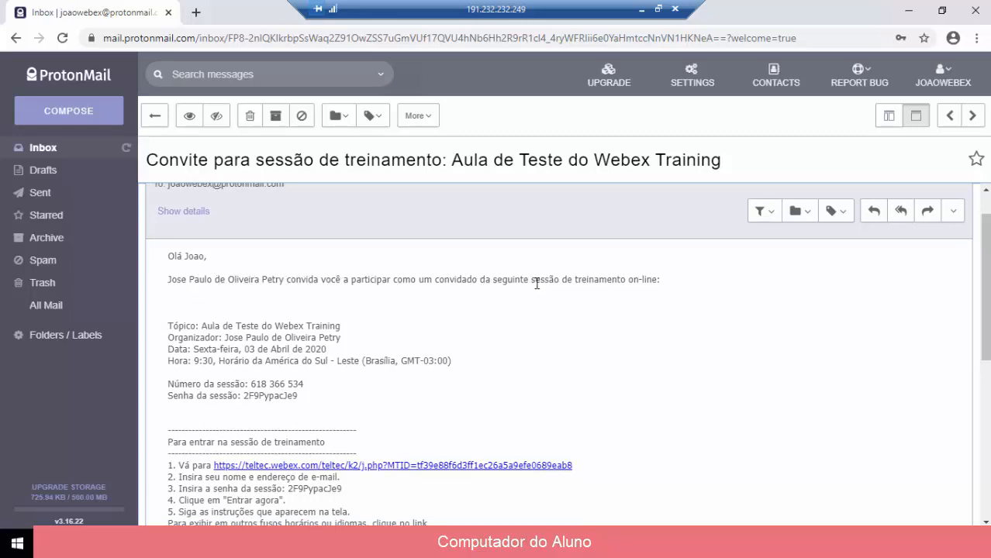
scroll(452, 350, "down", 1)
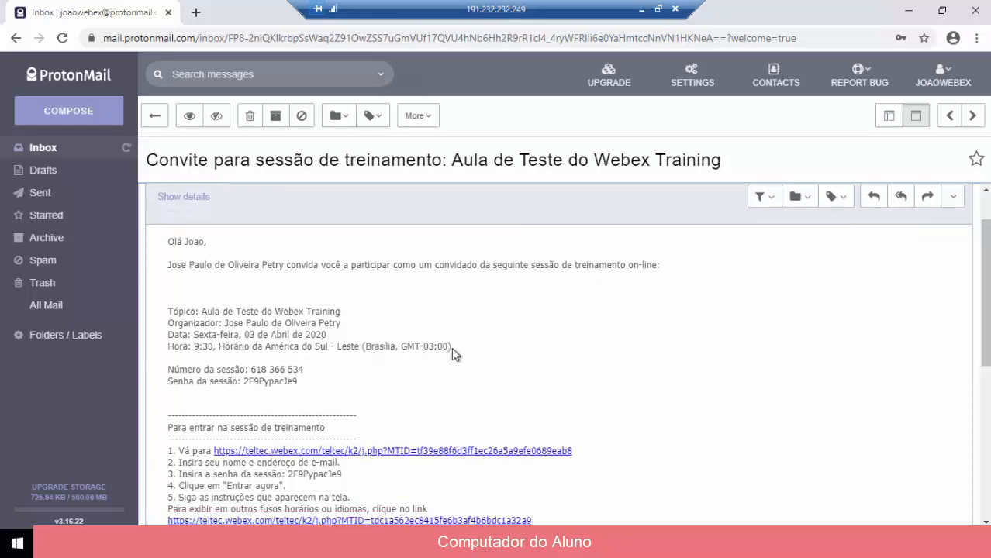
scroll(242, 338, "down", 3)
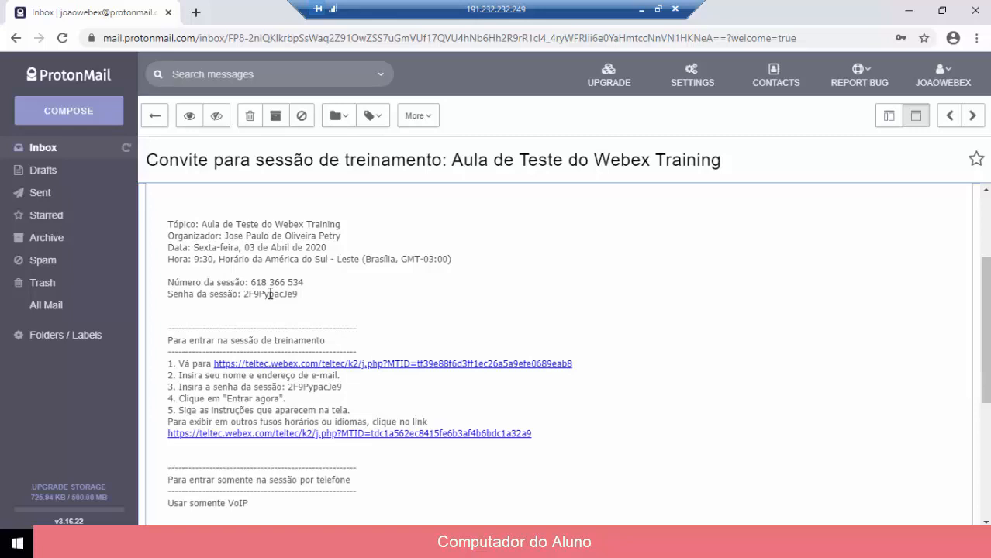
scroll(272, 329, "down", 2)
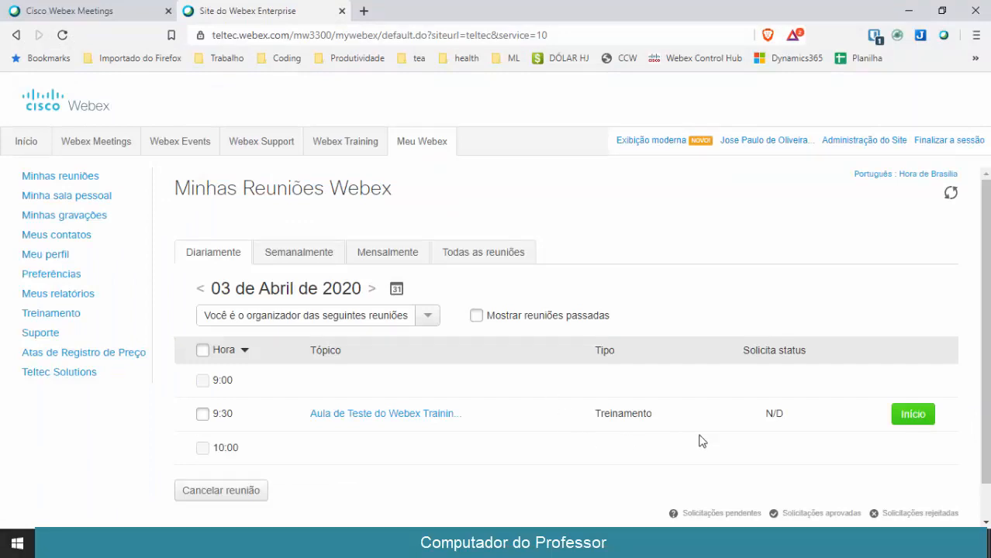
Start the 9:30 session 'Aula de Teste do Webex Training' from the meetings list
left_click(915, 415)
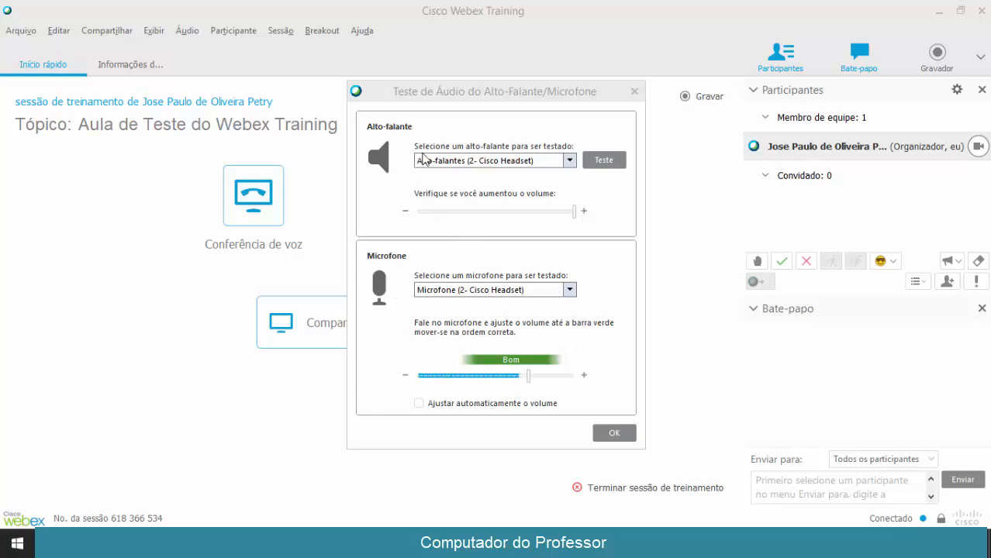
Keep Cisco Headset as both speaker and microphone and confirm the audio test
left_click(569, 160)
left_click(569, 161)
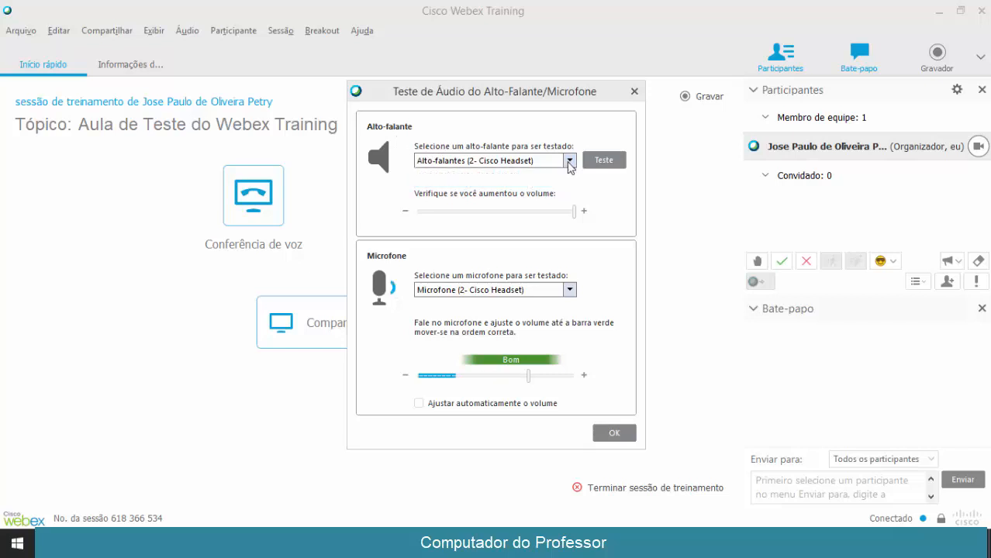
left_click(570, 290)
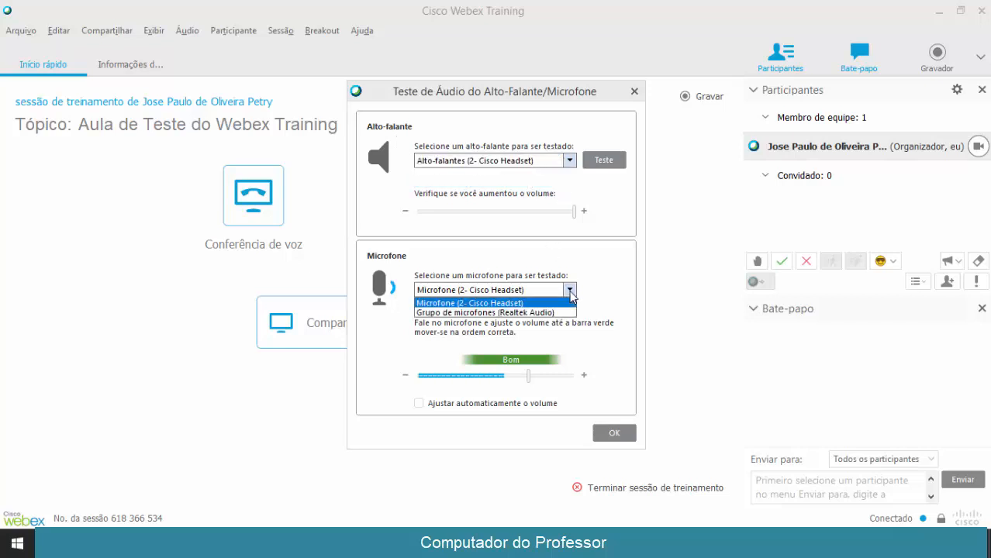
left_click(569, 292)
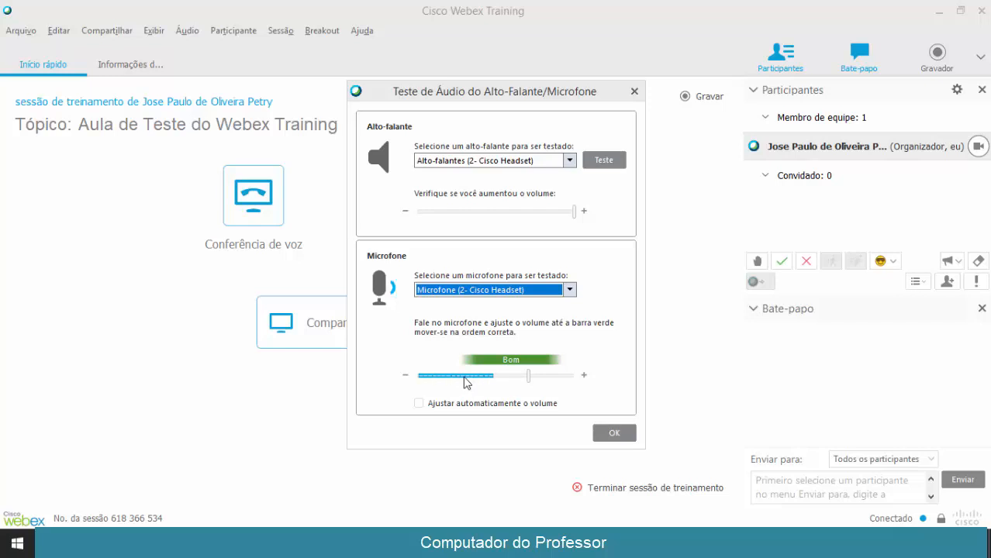
left_click(610, 432)
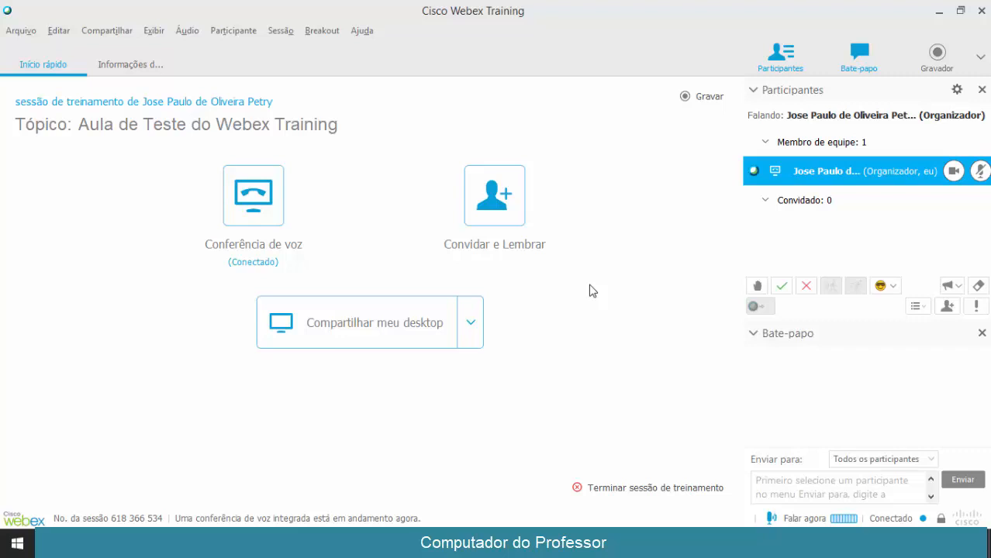
Check the Participantes groups, then mute the organizer's microphone on their participant row
left_click(752, 90)
left_click(753, 90)
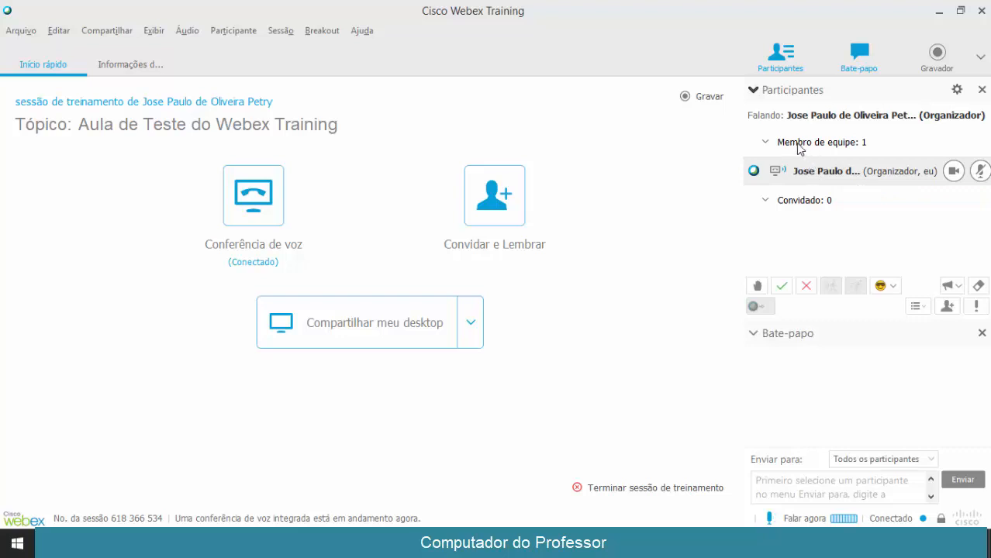
left_click(766, 143)
left_click(766, 142)
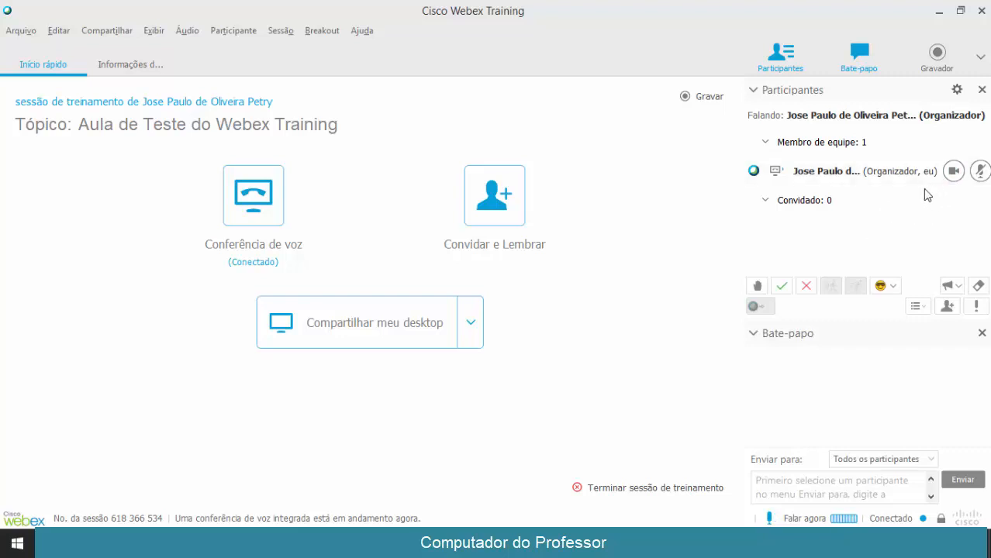
left_click(980, 172)
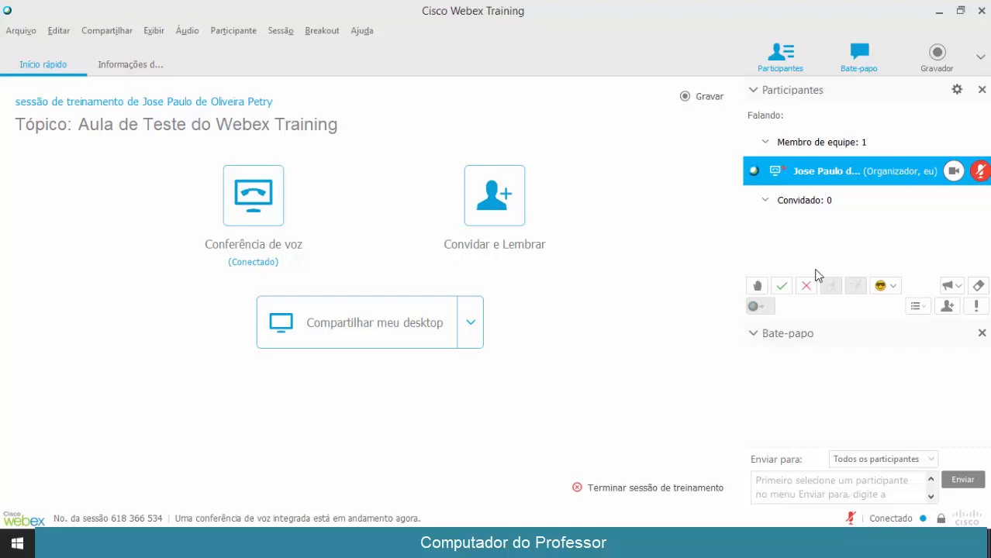
left_click(758, 286)
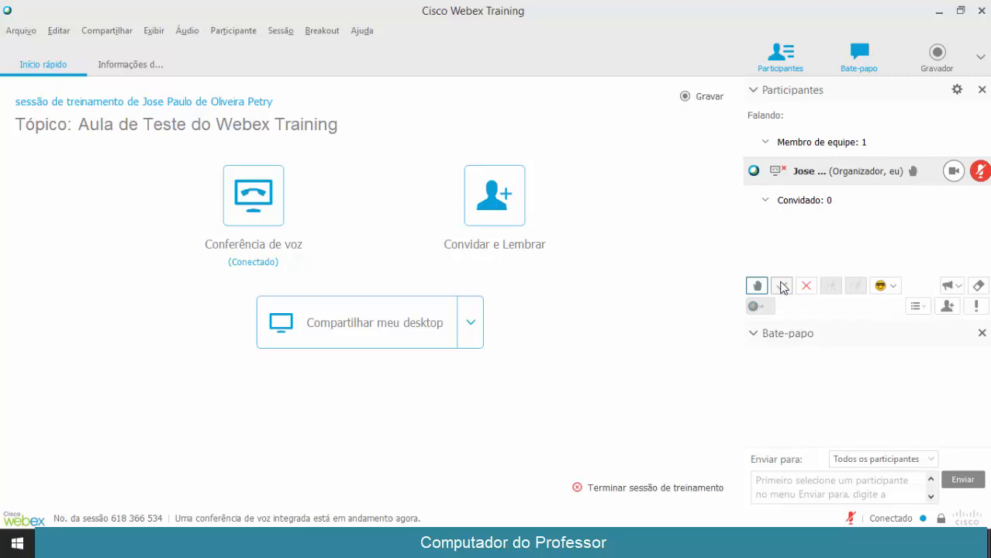
left_click(785, 286)
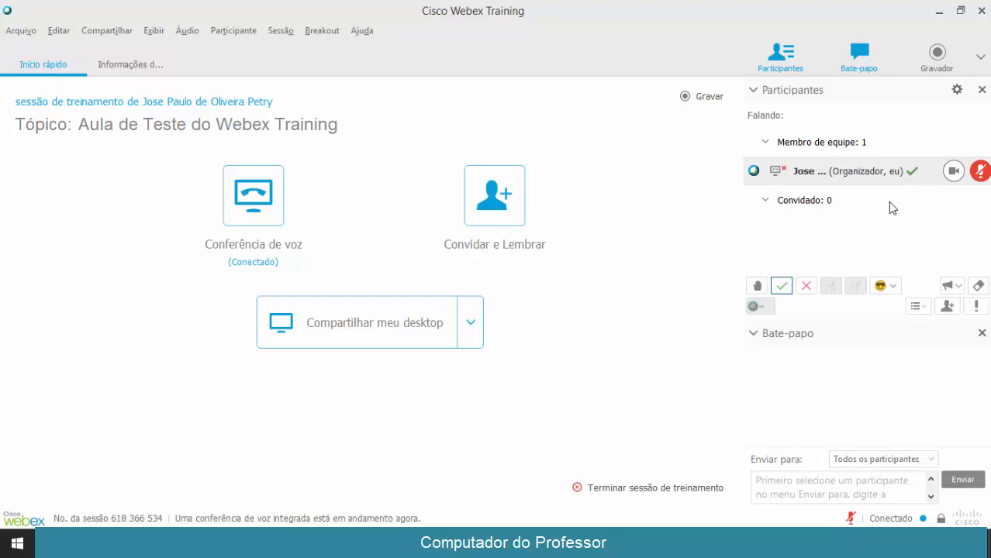
left_click(806, 287)
left_click(783, 286)
left_click(801, 289)
left_click(788, 288)
left_click(884, 287)
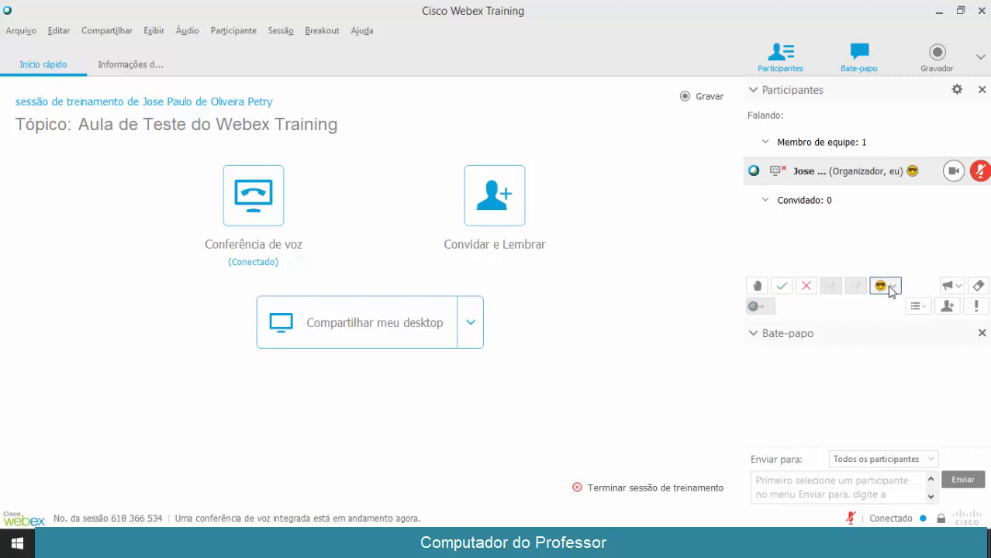
left_click(893, 286)
left_click(858, 311)
left_click(895, 286)
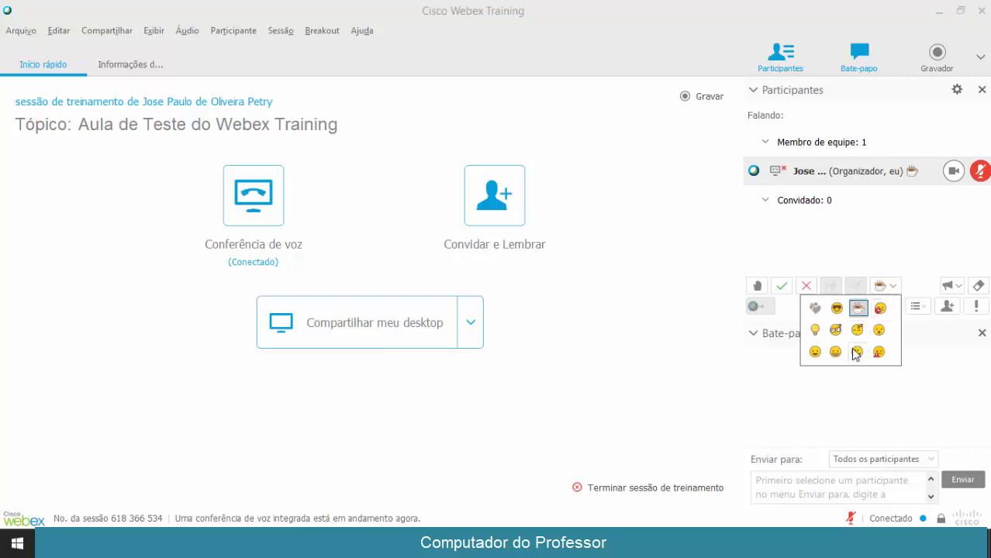
left_click(858, 309)
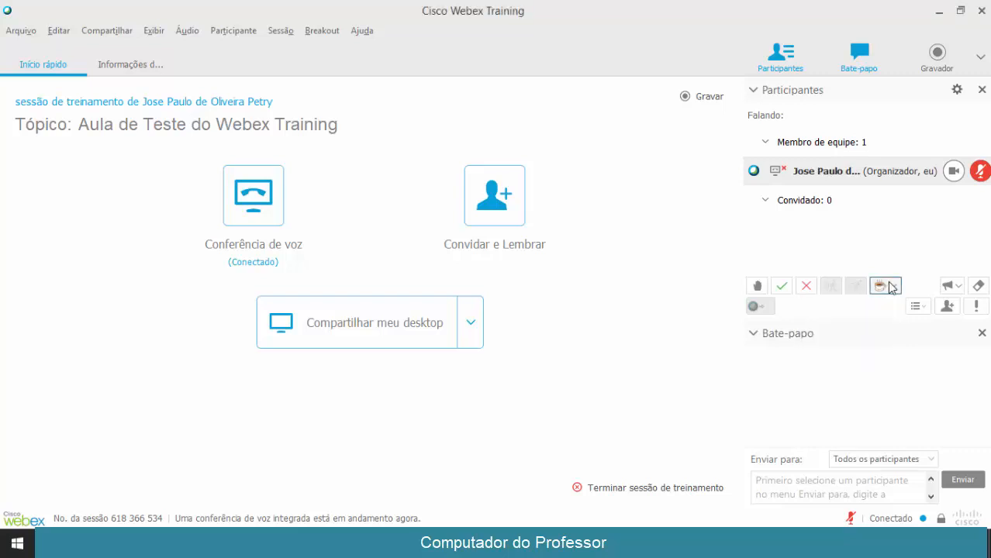
left_click(958, 287)
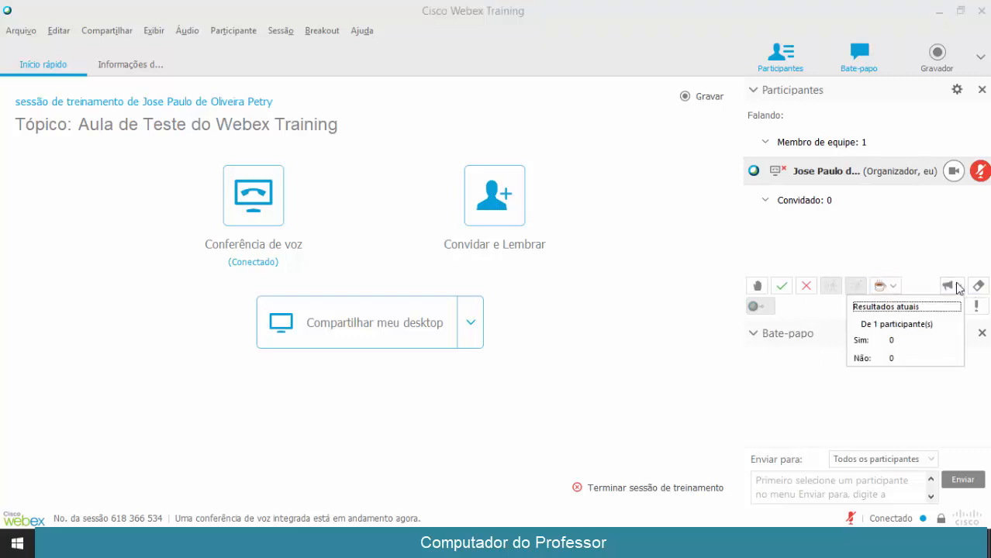
left_click(959, 288)
left_click(959, 287)
left_click(921, 270)
left_click(782, 286)
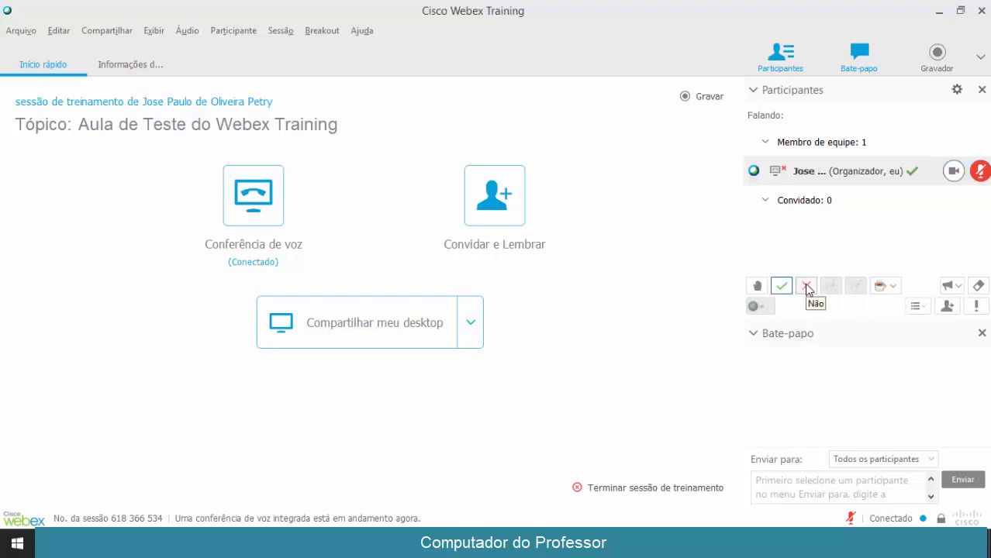
left_click(954, 286)
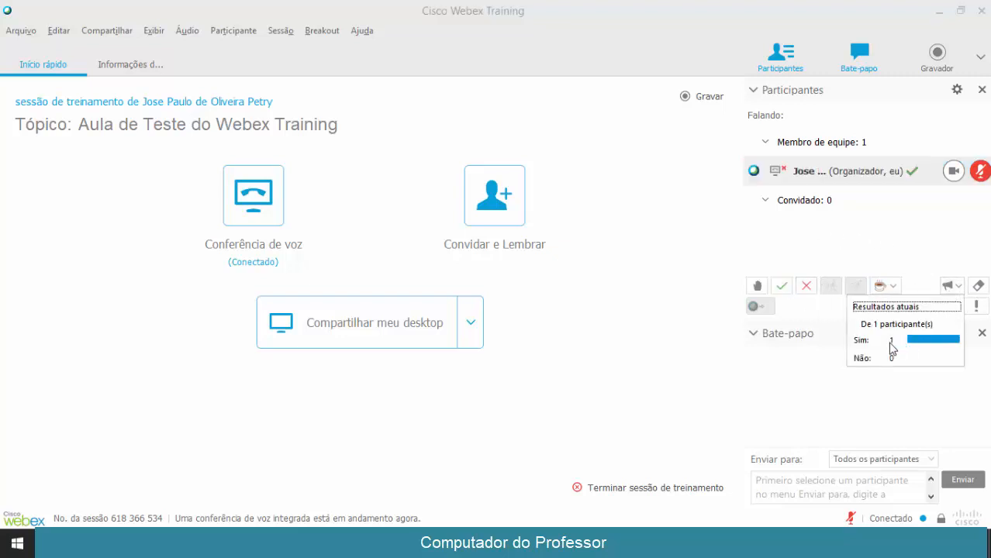
left_click(977, 286)
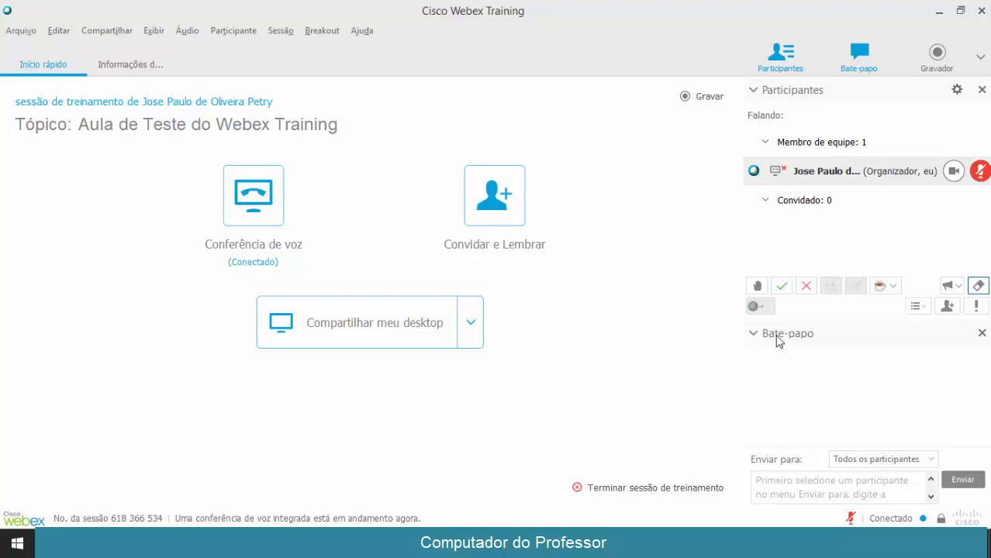
Send 'Olá' in the chat with the recipient kept as Todos os participantes
left_click(789, 494)
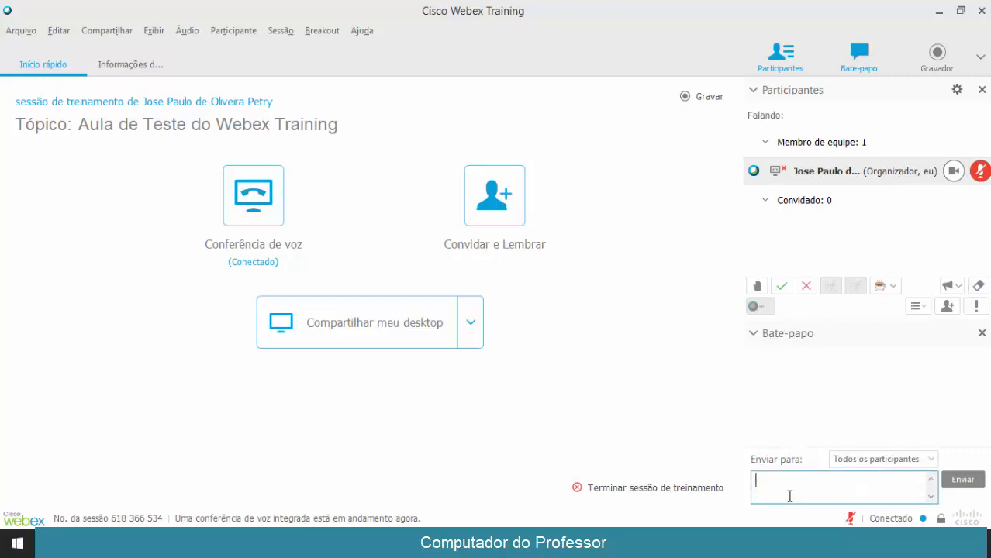
type("Olá")
key("Return")
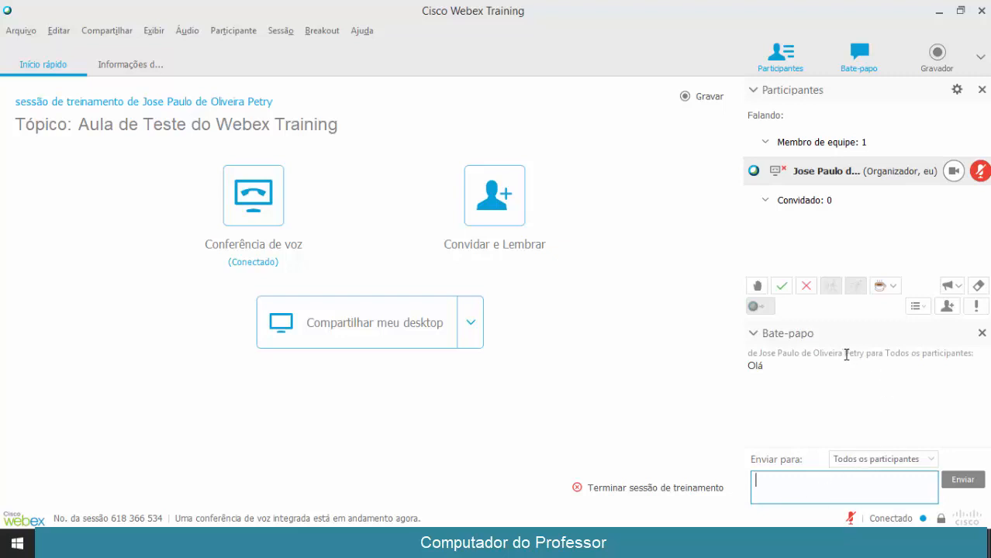
left_click(896, 459)
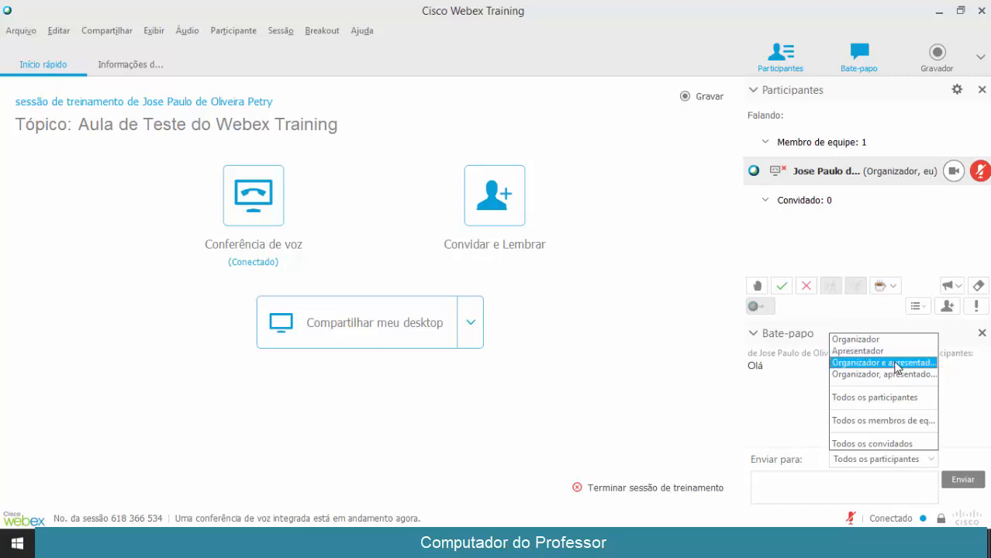
left_click(883, 457)
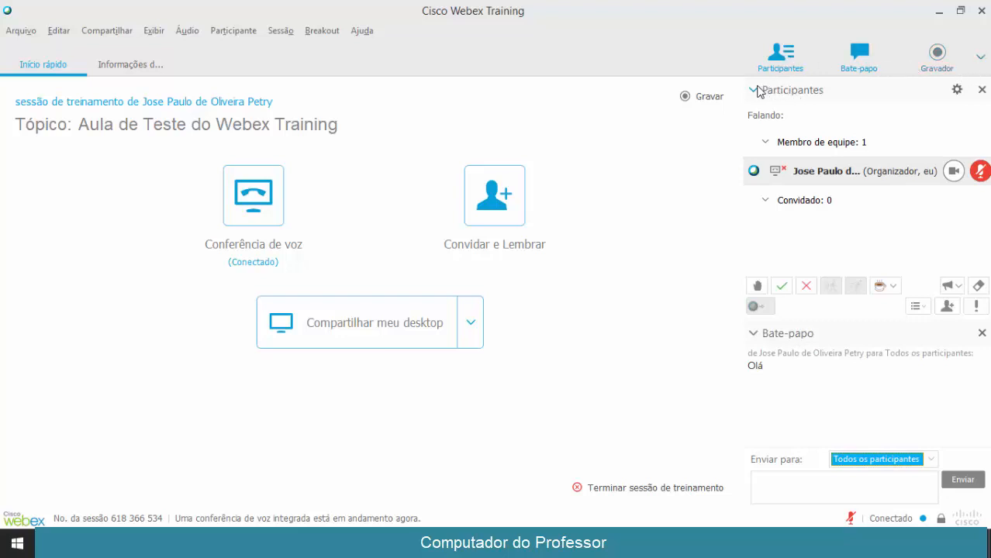
Collapse the Participantes and Bate-papo sections, show the Gravador panel, and open the panel list
left_click(754, 90)
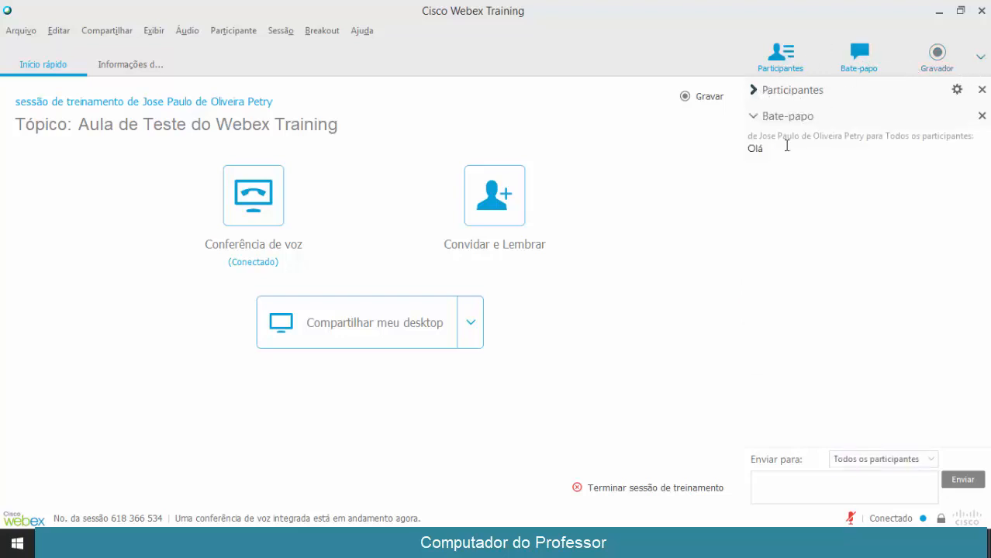
left_click(753, 118)
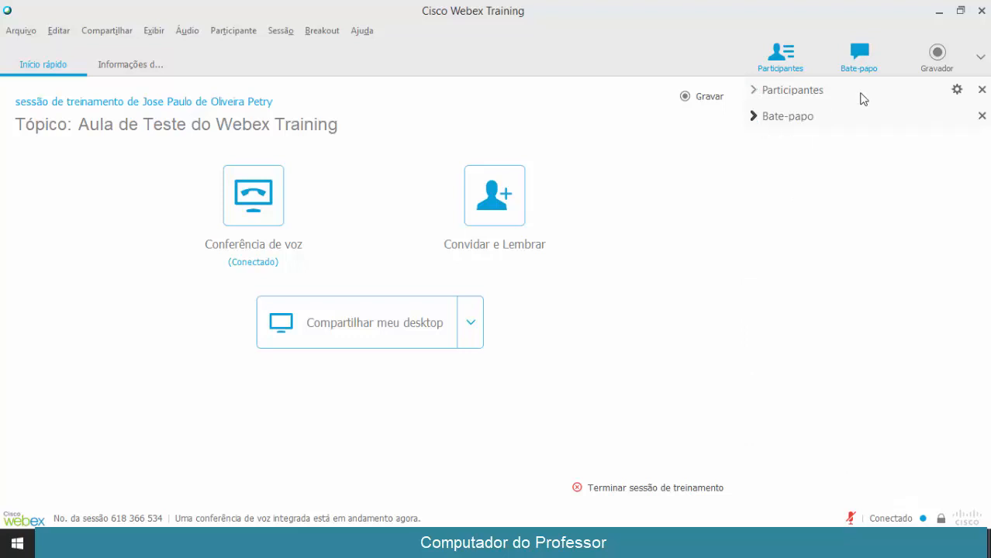
left_click(937, 55)
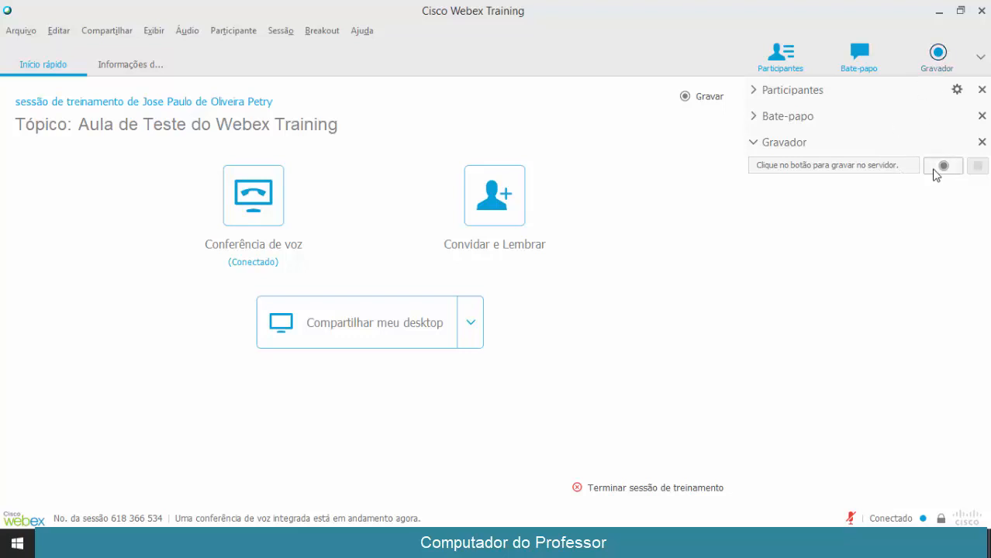
left_click(980, 59)
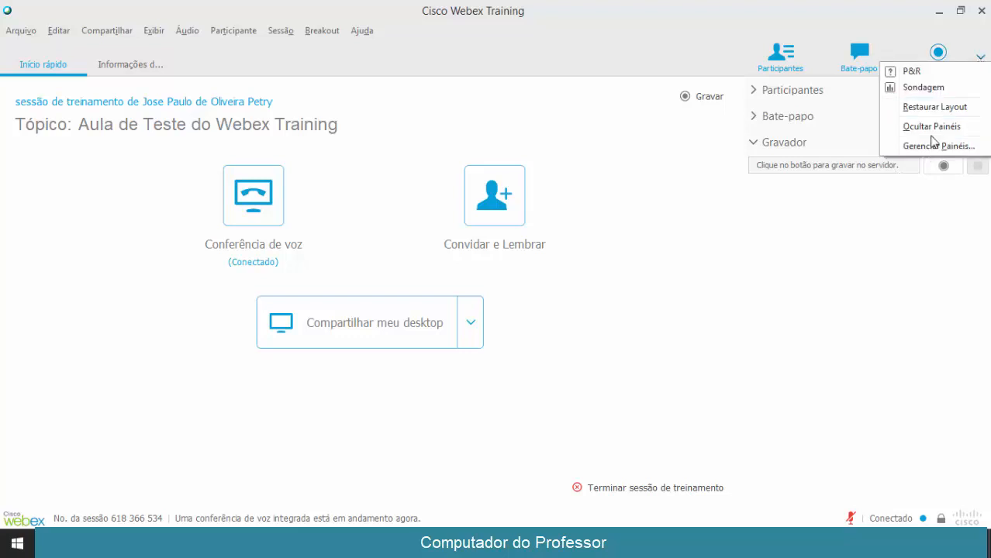
left_click(921, 74)
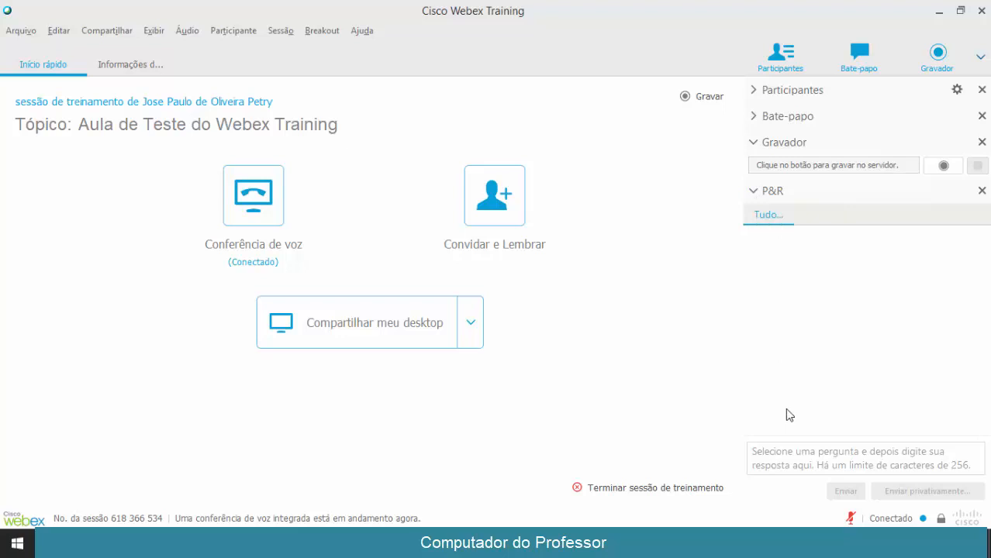
left_click(786, 459)
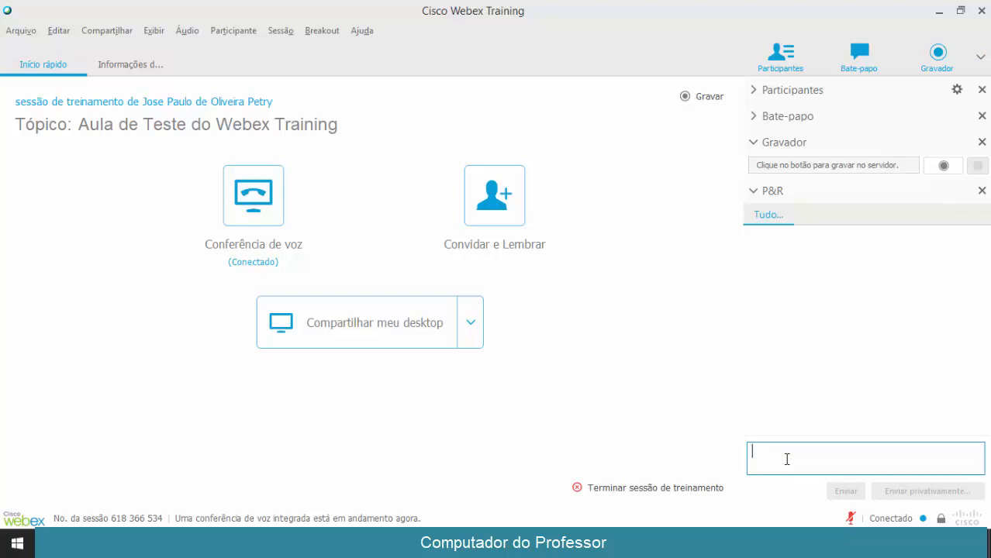
left_click(777, 259)
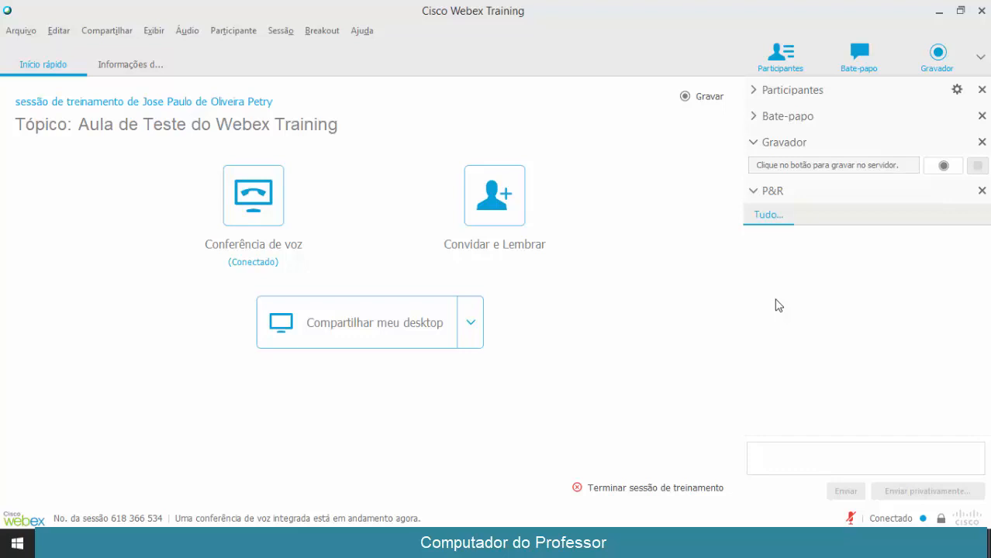
Collapse P&R/Gravador, add the Sondagem panel to the sidebar and create an extra poll
left_click(752, 191)
left_click(980, 57)
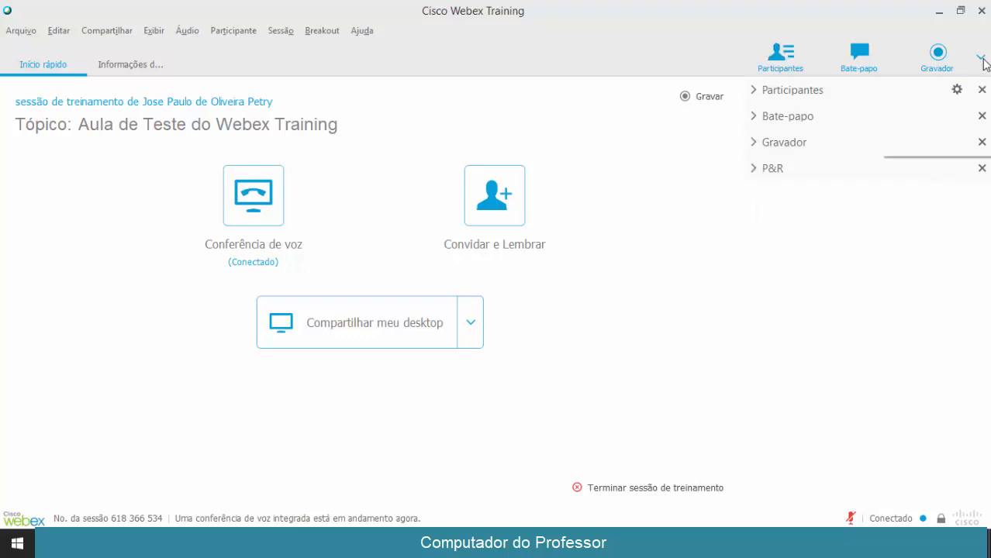
left_click(954, 90)
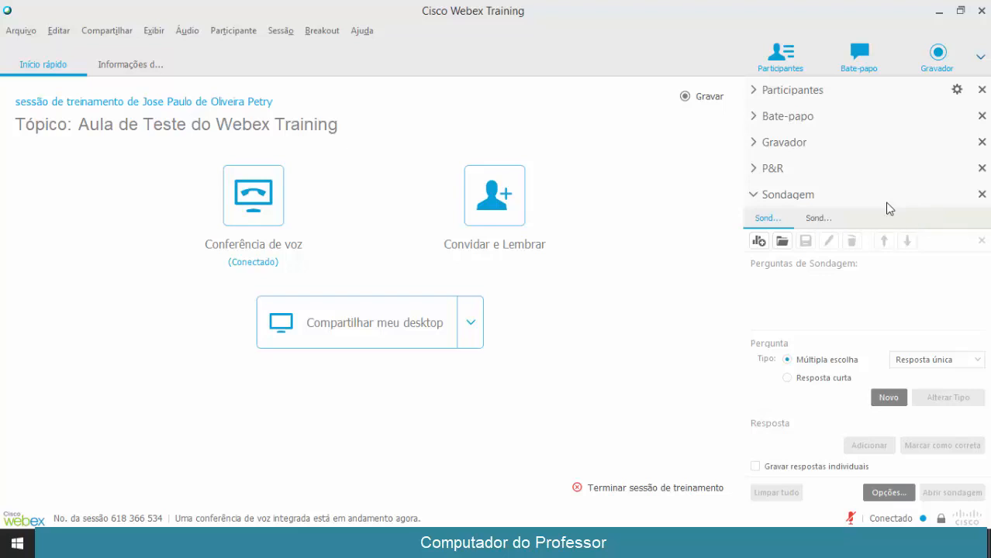
left_click(759, 242)
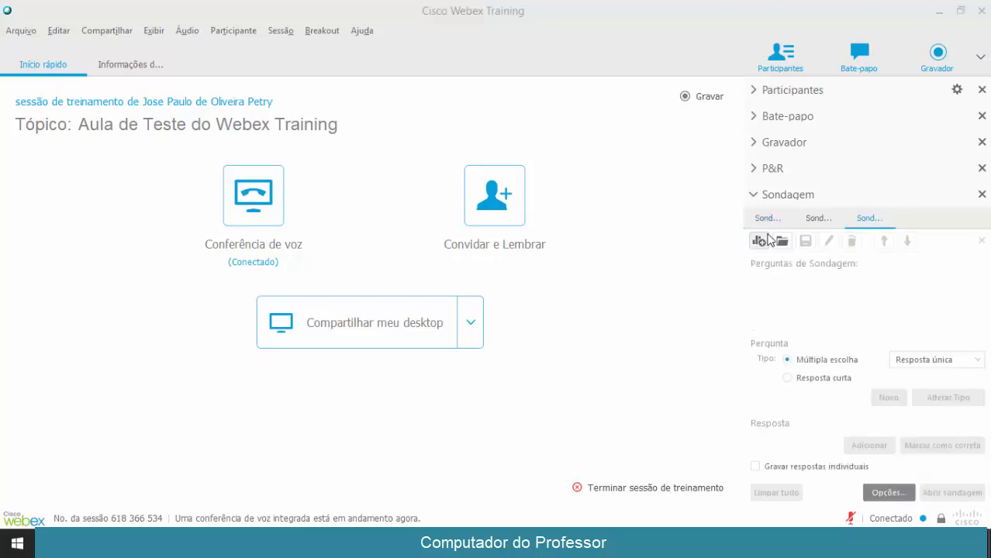
Rename the three poll tabs to Início, Meio and Final, then select Início
double_click(765, 219)
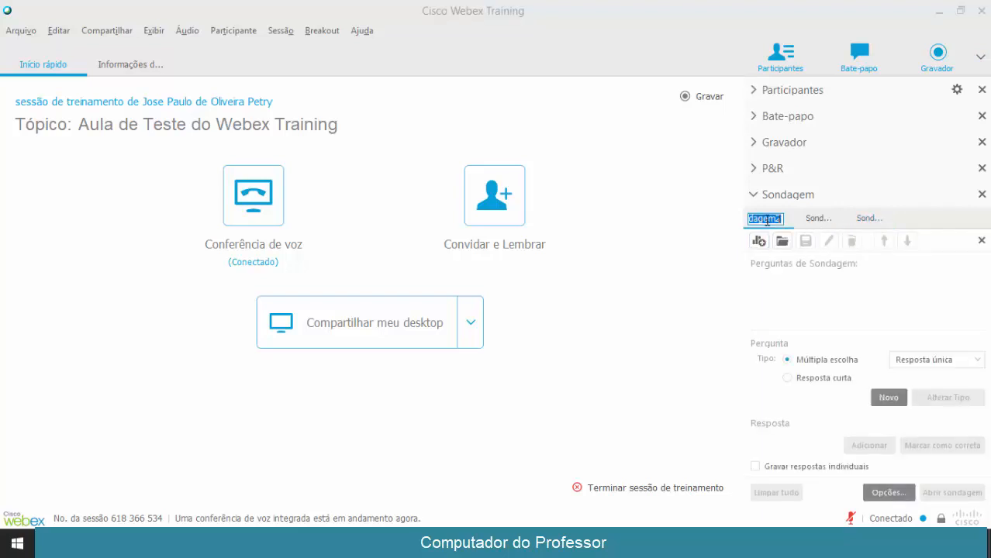
type("Início")
key("Return")
double_click(816, 218)
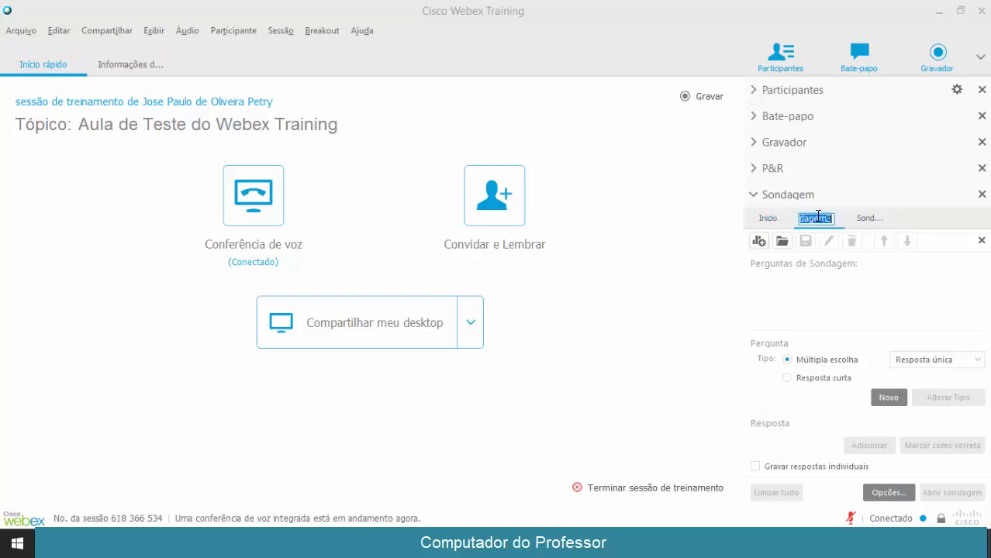
type("Meio")
key("Return")
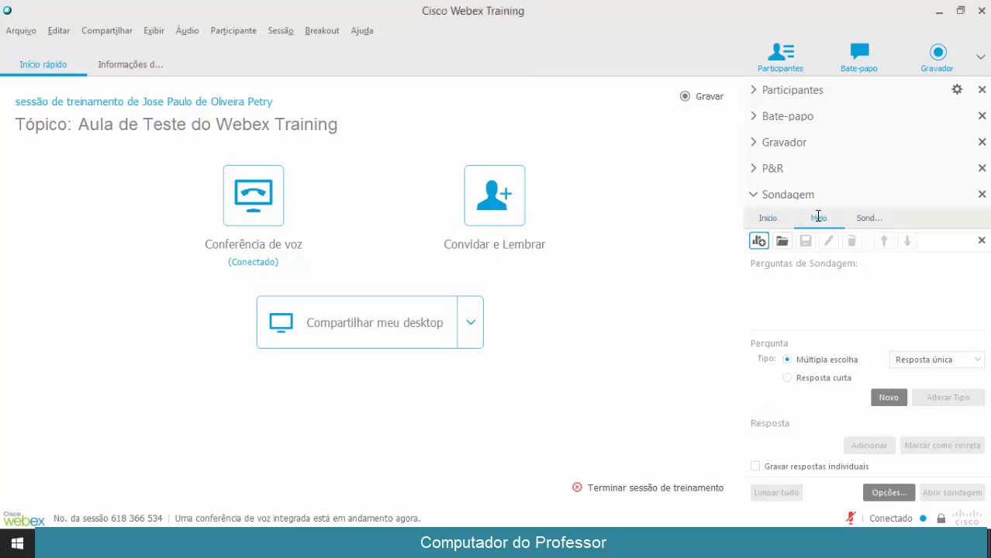
double_click(865, 219)
type("Final")
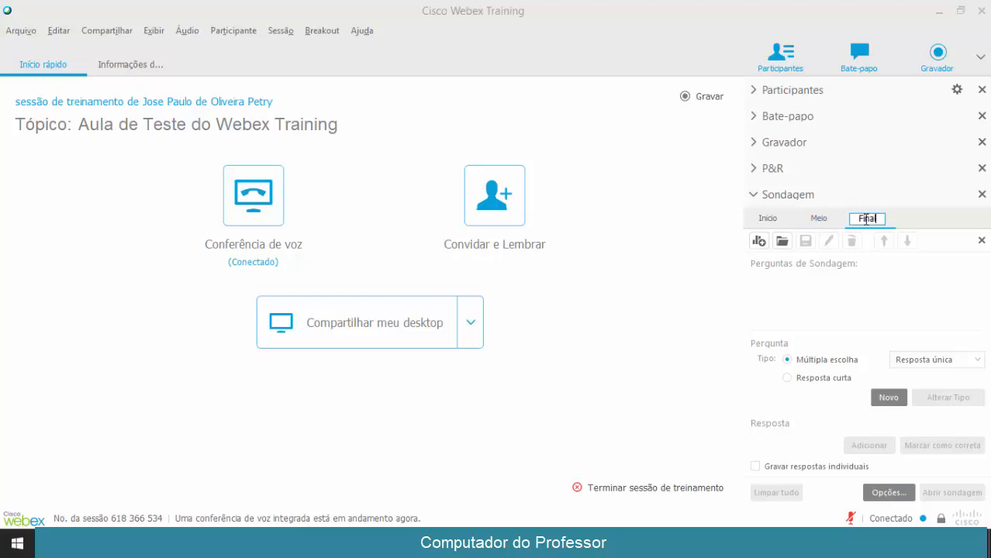
key("Return")
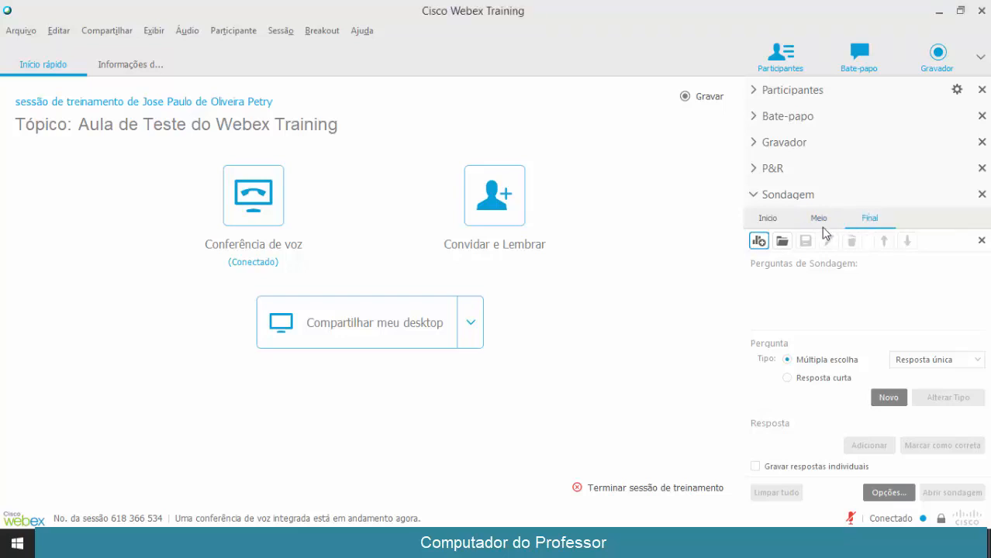
left_click(781, 220)
Set the question type to multiple choice with a single answer
left_click(790, 381)
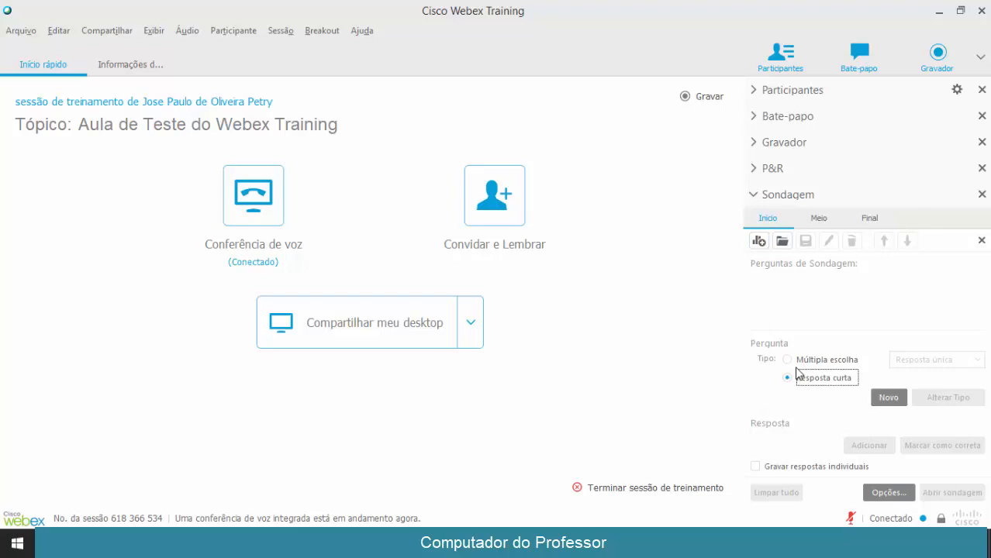
left_click(790, 361)
left_click(938, 360)
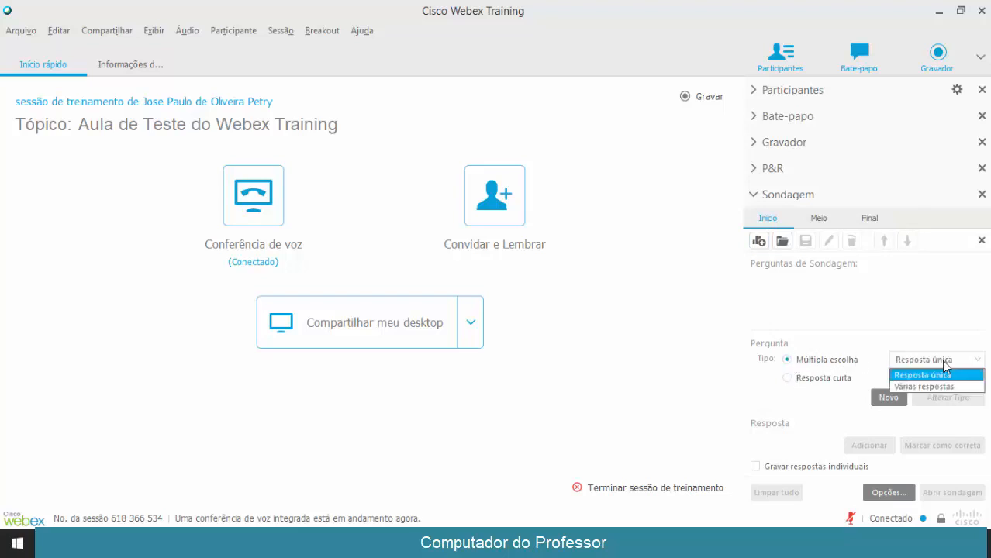
left_click(922, 375)
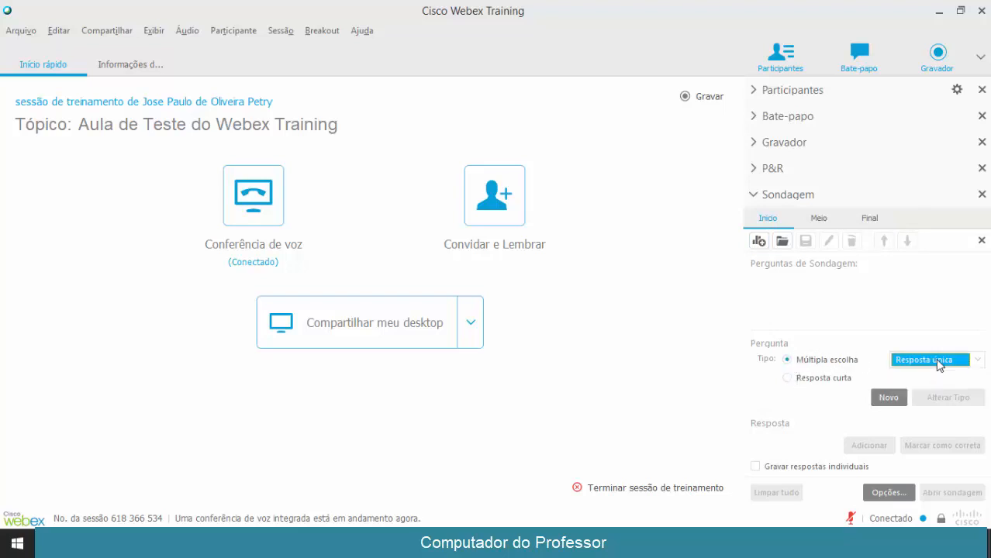
Add question 'Vc já participou de uma sessão Webex antes?' with answers Sim and Não
left_click(889, 399)
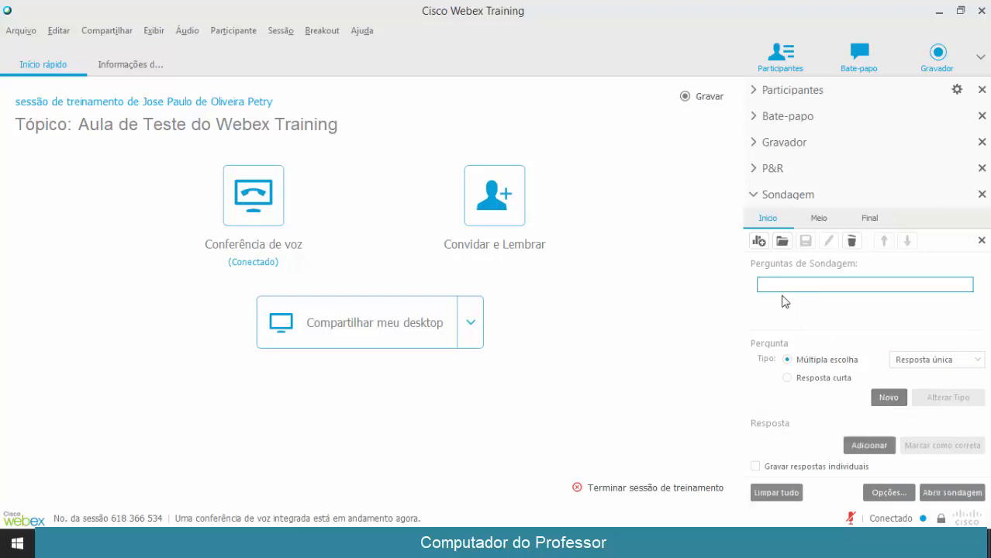
type("V")
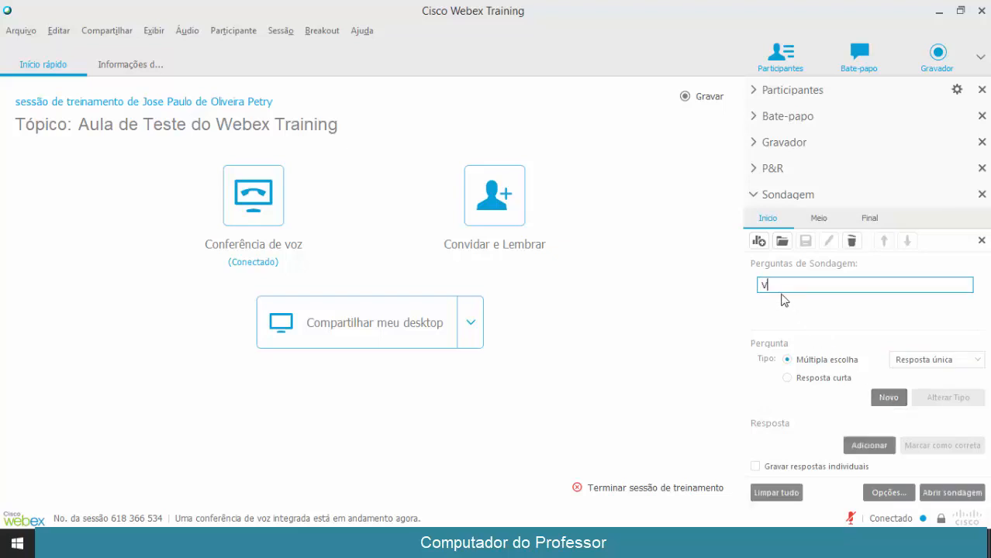
type("c já partici")
type("pouo de a")
key("BackSpace")
key("BackSpace")
key("BackSpace")
key("BackSpace")
key("BackSpace")
key("BackSpace")
key("BackSpace")
type("u de uma sessã ")
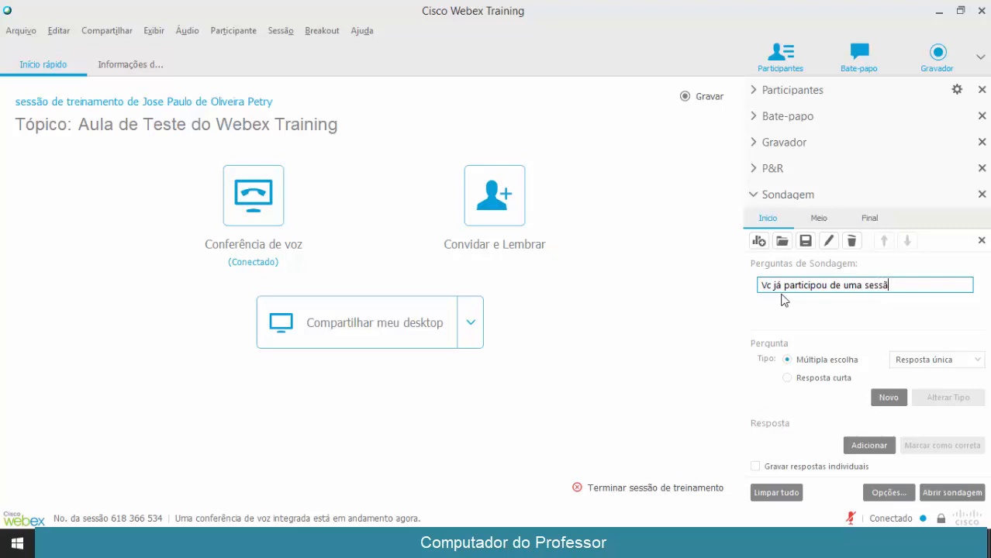
type("o Webe")
key("Return")
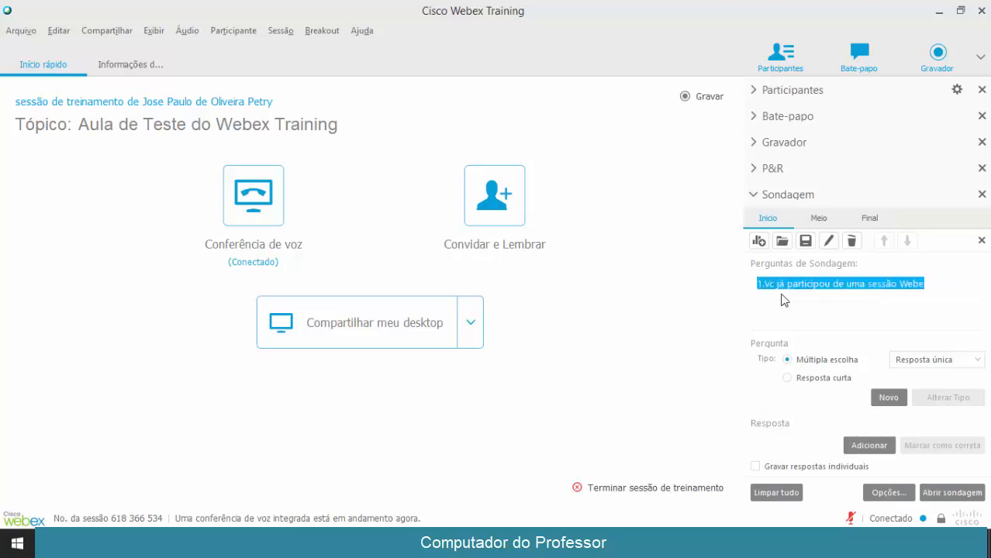
double_click(802, 286)
left_click(931, 283)
type("x ")
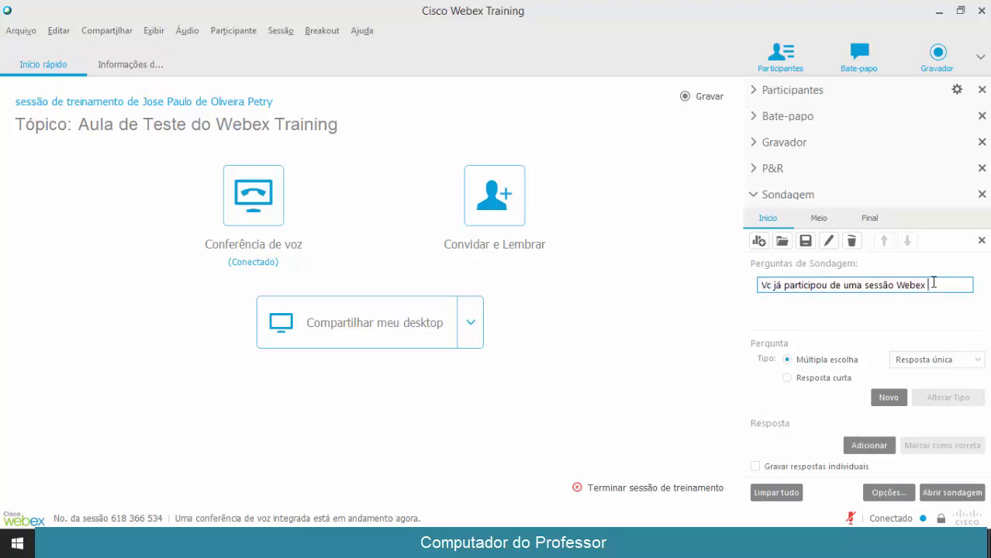
type("antes?")
key("Return")
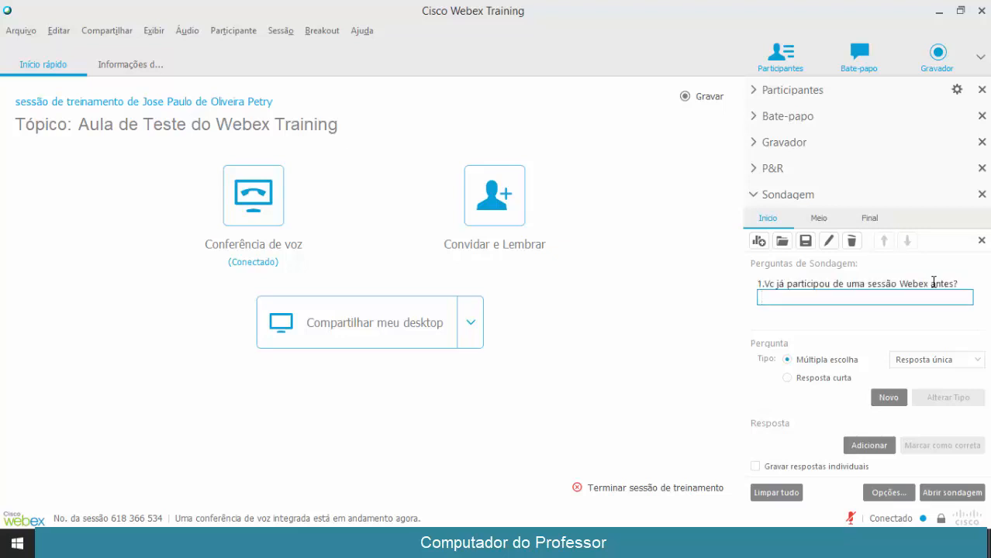
type("Sim")
key("Return")
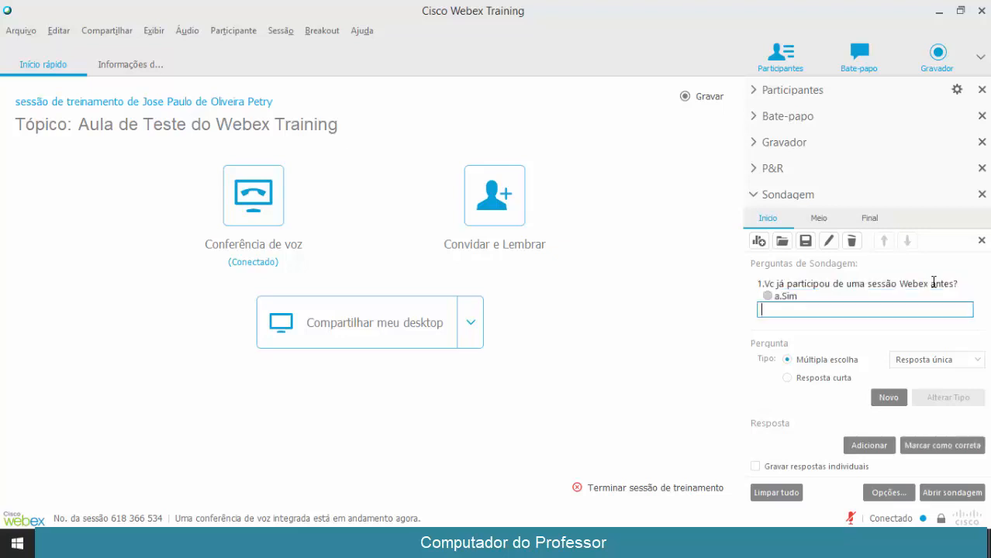
type("Não")
key("Return")
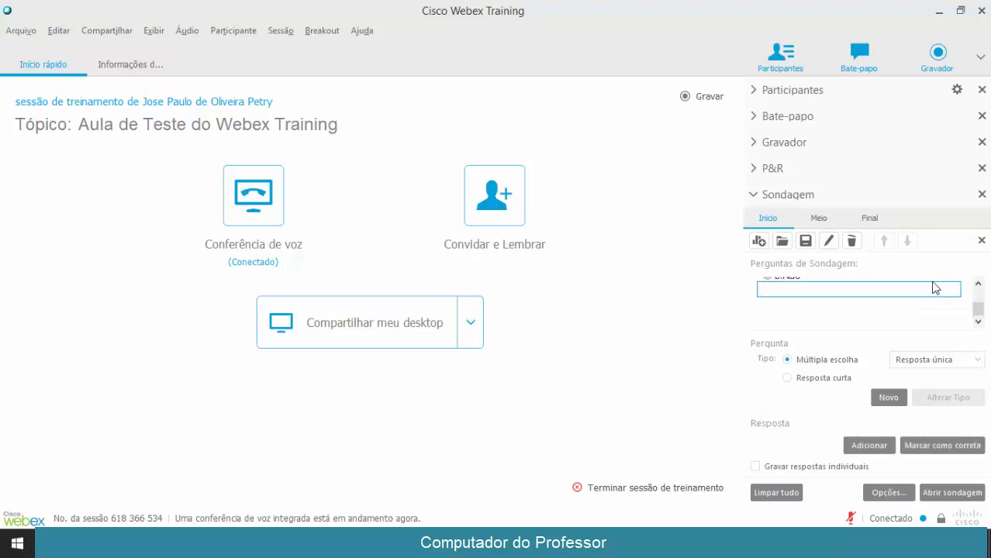
left_click(978, 284)
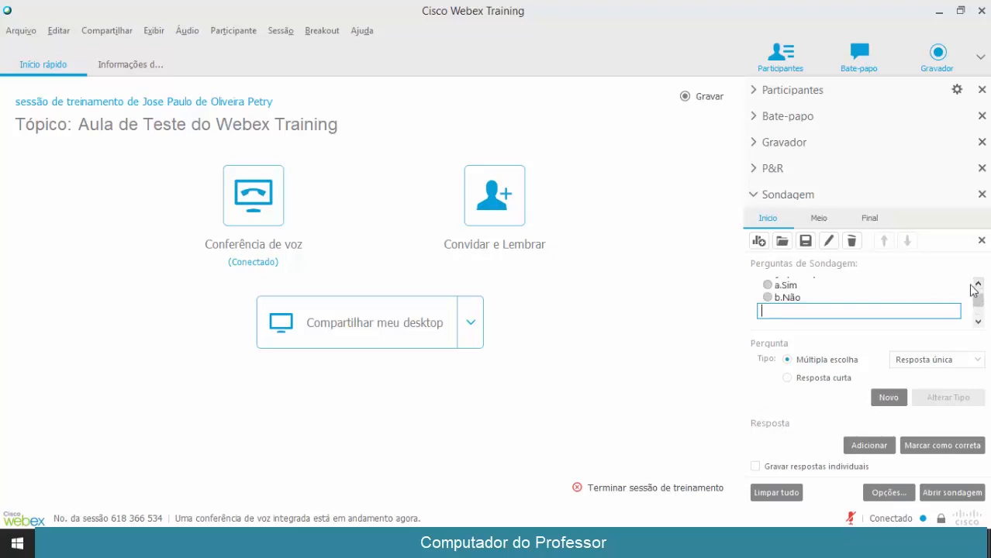
left_click(978, 285)
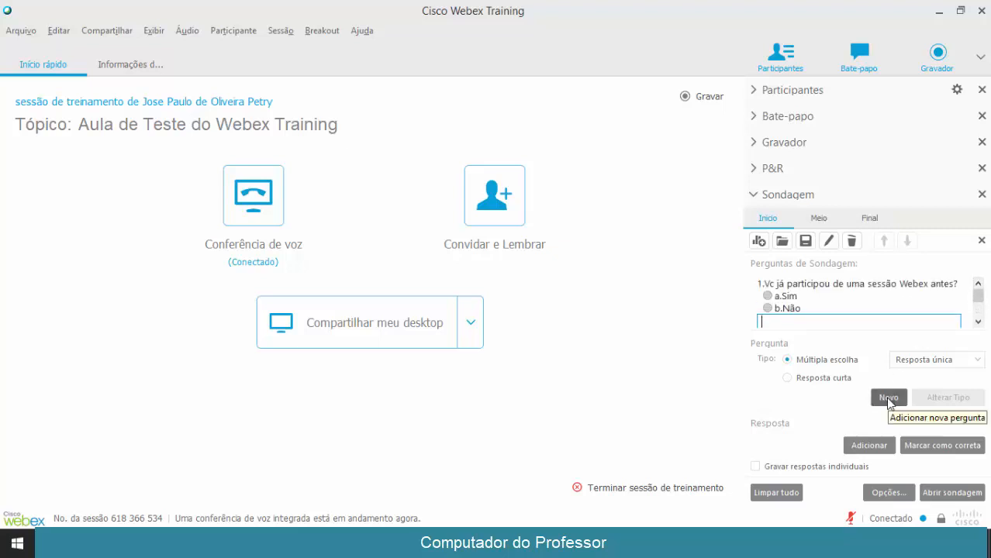
Add question 'Vc está gostando?' with answers Sim and Não
left_click(888, 398)
type("Vc está gostando?")
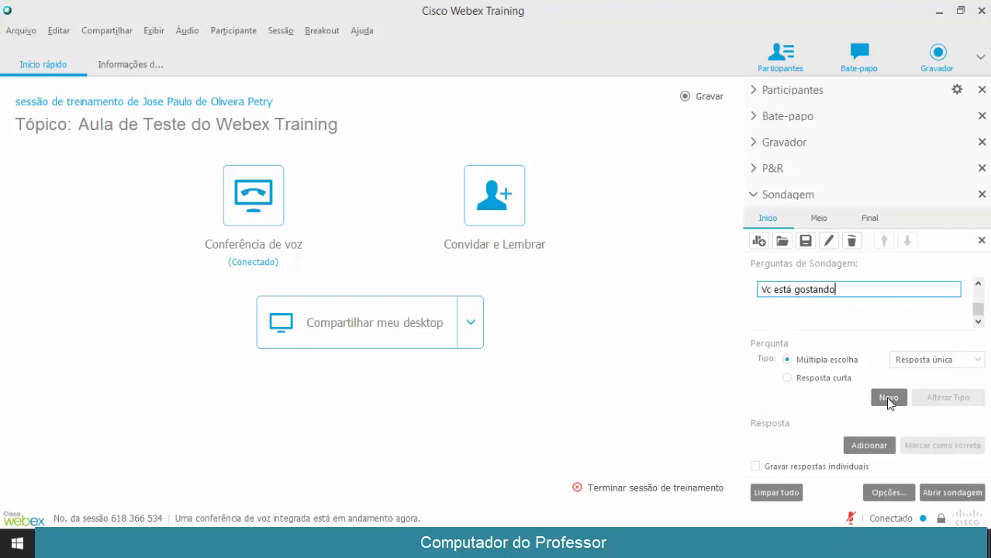
key("Return")
type("Sim")
key("Return")
type("Não")
key("Return")
Switch to Várias respostas and add the question 'Quais destas cores estão na bandeira do Brasil?'
left_click(940, 362)
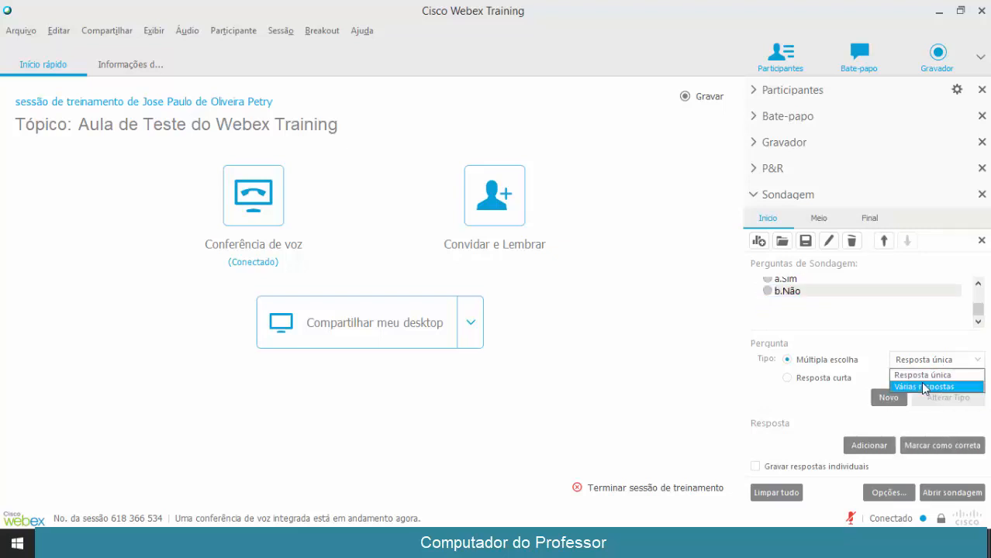
left_click(924, 387)
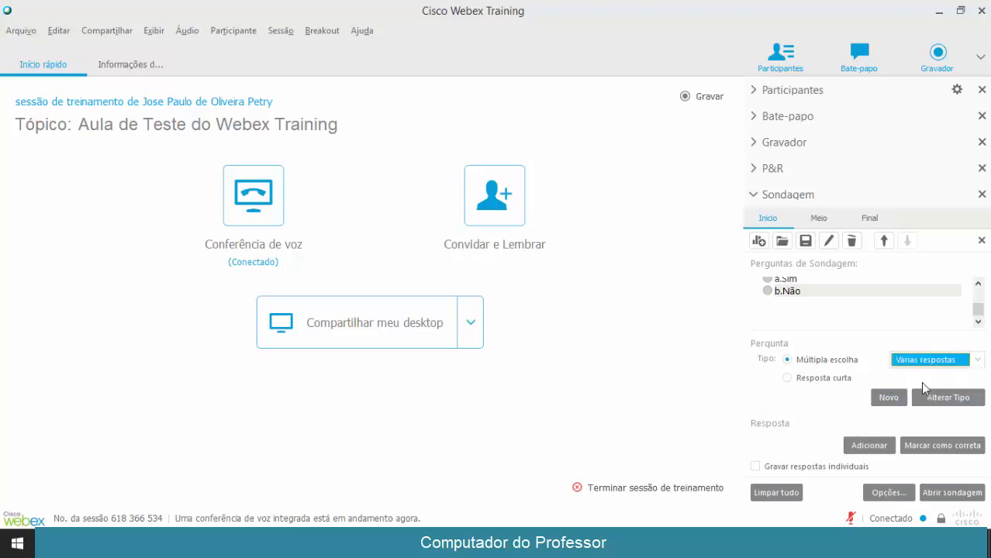
left_click(884, 398)
type("Que core")
key("BackSpace")
key("BackSpace")
key("BackSpace")
key("BackSpace")
key("BackSpace")
key("BackSpace")
key("BackSpace")
key("BackSpace")
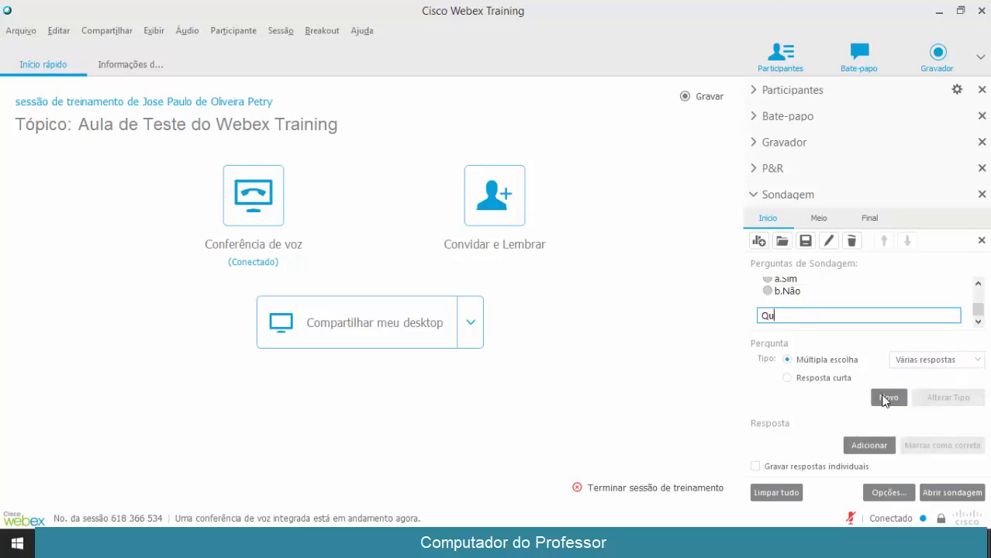
type("Selecione as cores")
key("BackSpace")
key("BackSpace")
key("BackSpace")
key("BackSpace")
key("BackSpace")
key("BackSpace")
key("BackSpace")
key("BackSpace")
key("BackSpace")
key("BackSpace")
key("BackSpace")
key("BackSpace")
key("BackSpace")
key("BackSpace")
key("BackSpace")
key("BackSpace")
key("BackSpace")
key("BackSpace")
type("Quais destas cores estão na bandeira do Brasil?")
key("Return")
Add the answers Verde, Rosa, Amarelo and Preto to the flag colours question
type("Verde")
key("Return")
type("Rosa")
key("Return")
type("Amarelo")
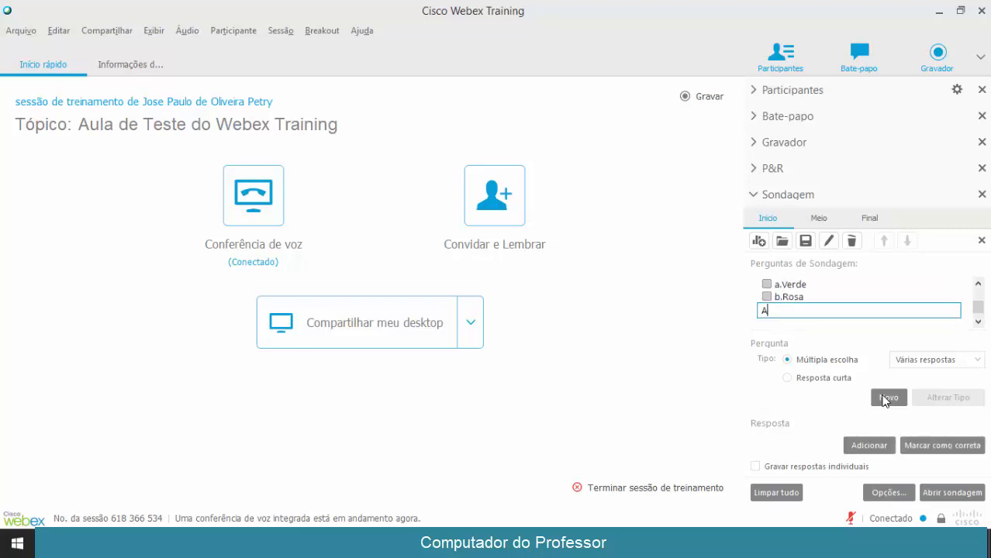
key("Return")
type("Petro")
key("Return")
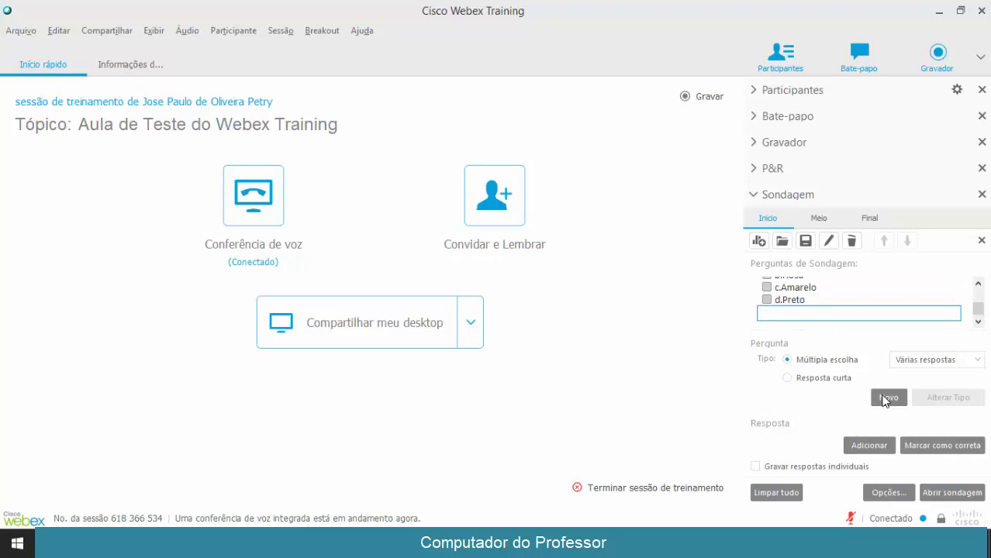
left_click(977, 284)
left_click(978, 283)
left_click(979, 283)
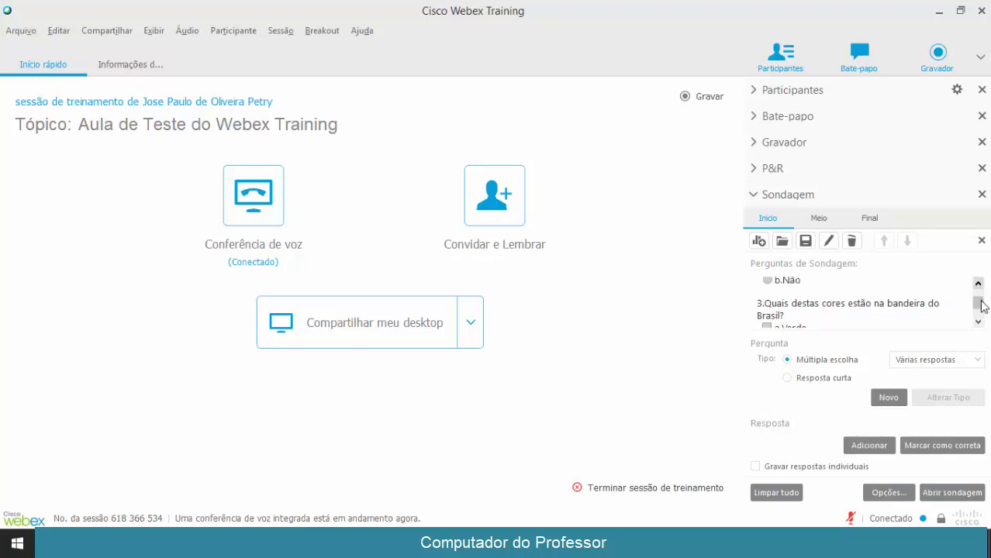
left_click_drag(978, 301, 978, 310)
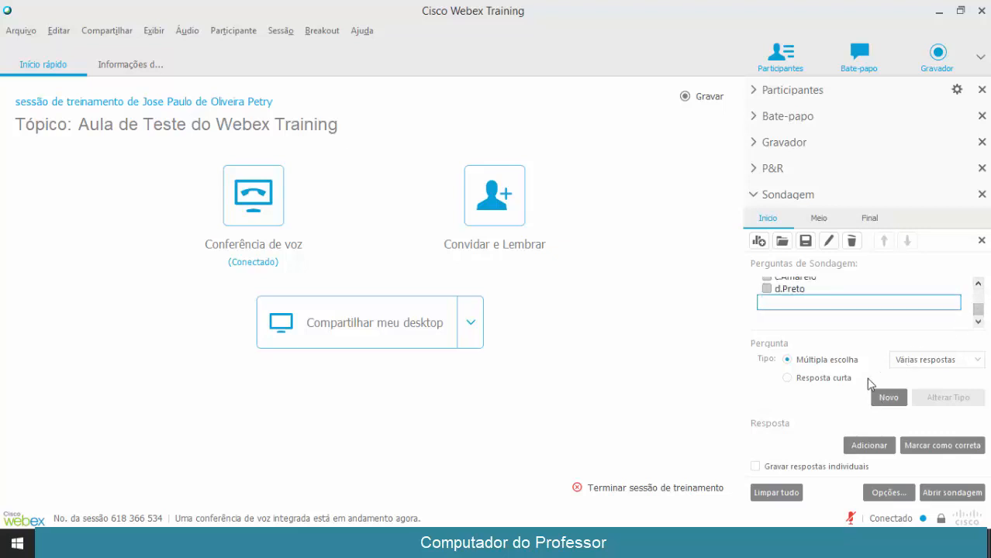
Cancel the Save dialog, check the empty Meio and Final polls, and open the Início poll
left_click(805, 241)
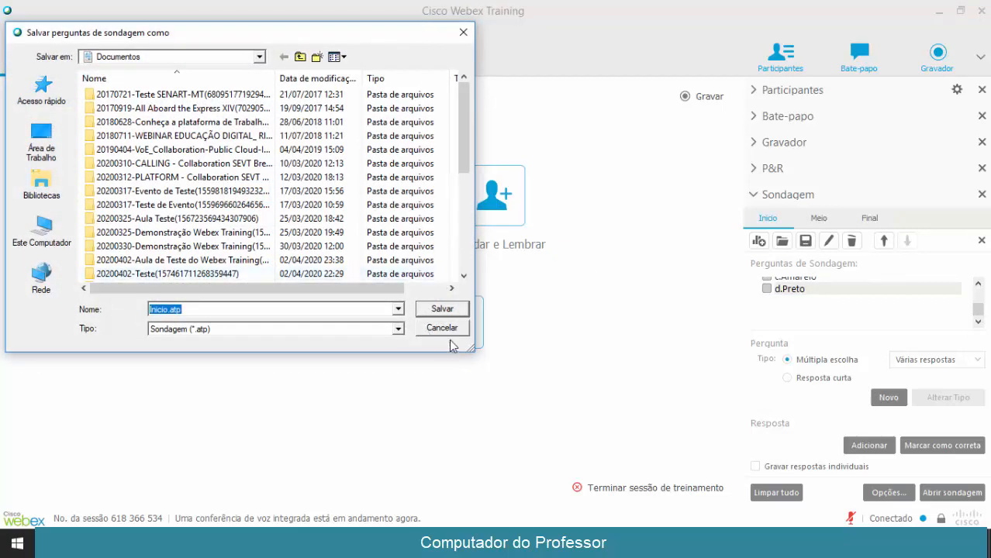
left_click(446, 330)
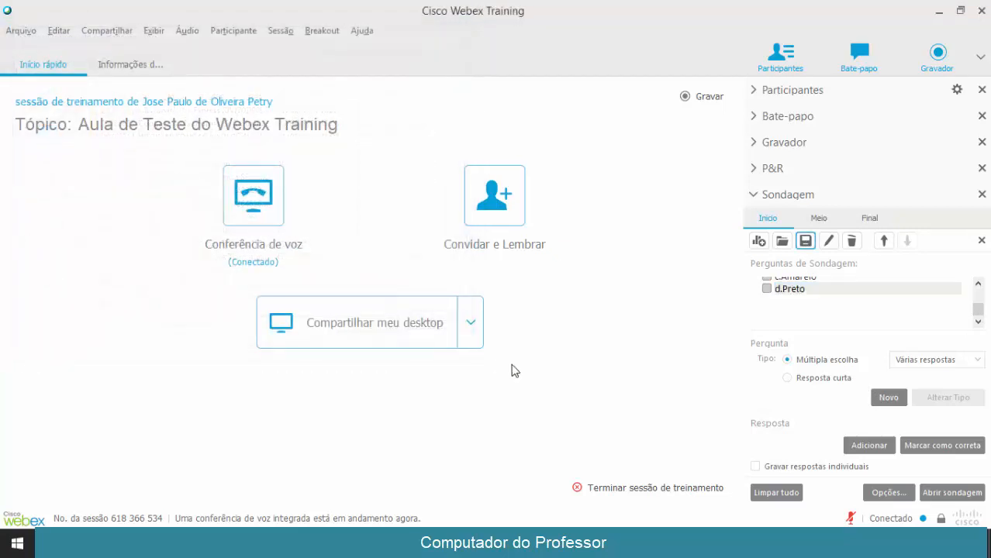
left_click(822, 220)
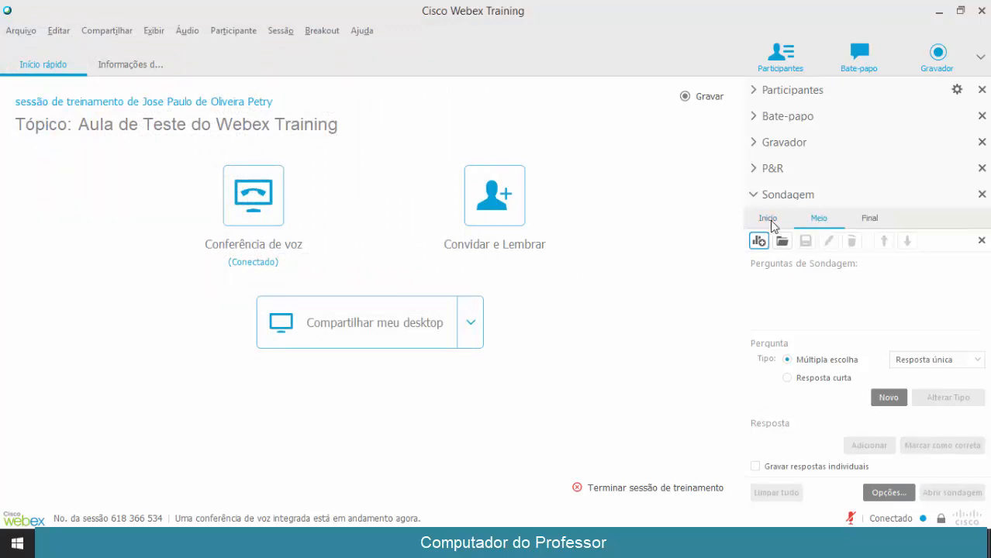
left_click(863, 223)
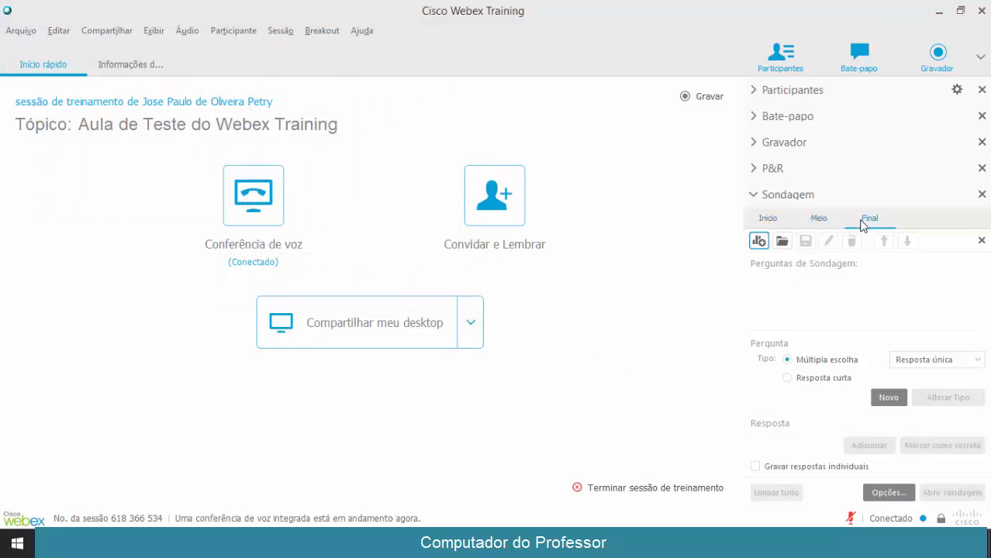
left_click(769, 223)
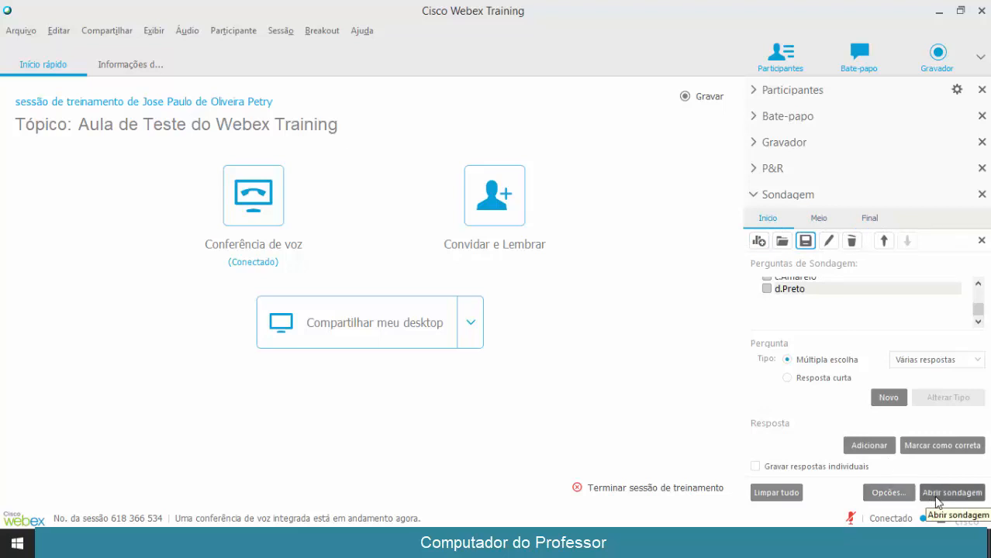
left_click(936, 498)
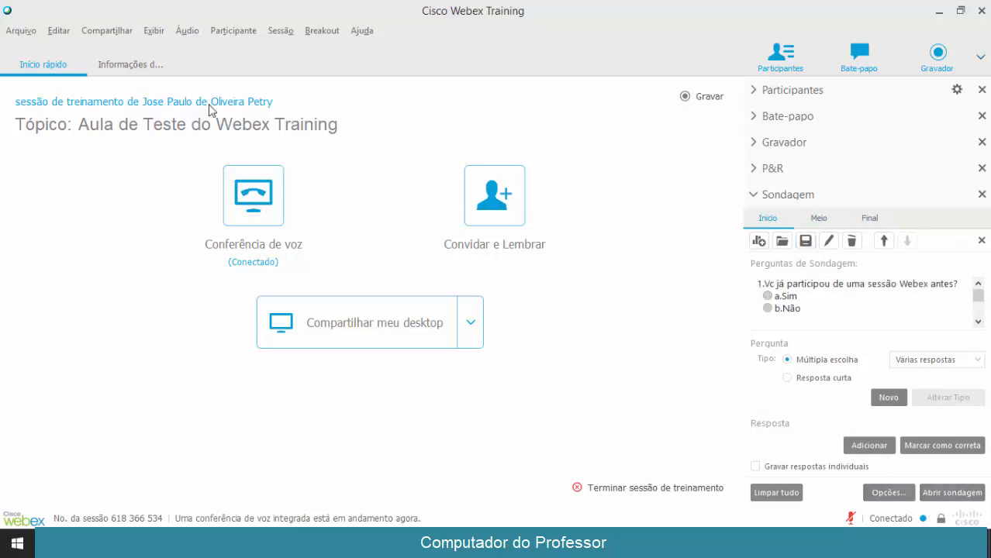
Look through the Compartilhar menu twice and close it without sharing anything
left_click(96, 34)
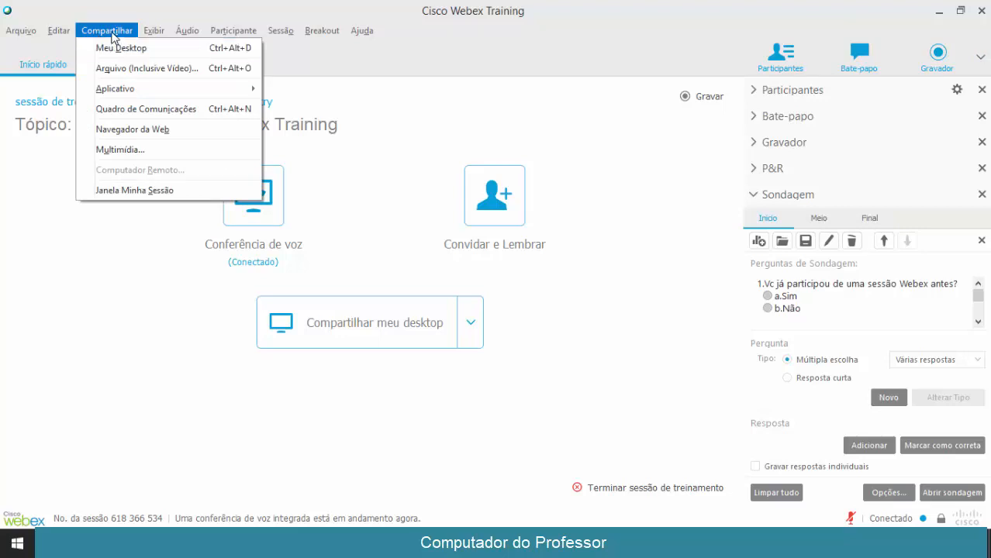
left_click(111, 33)
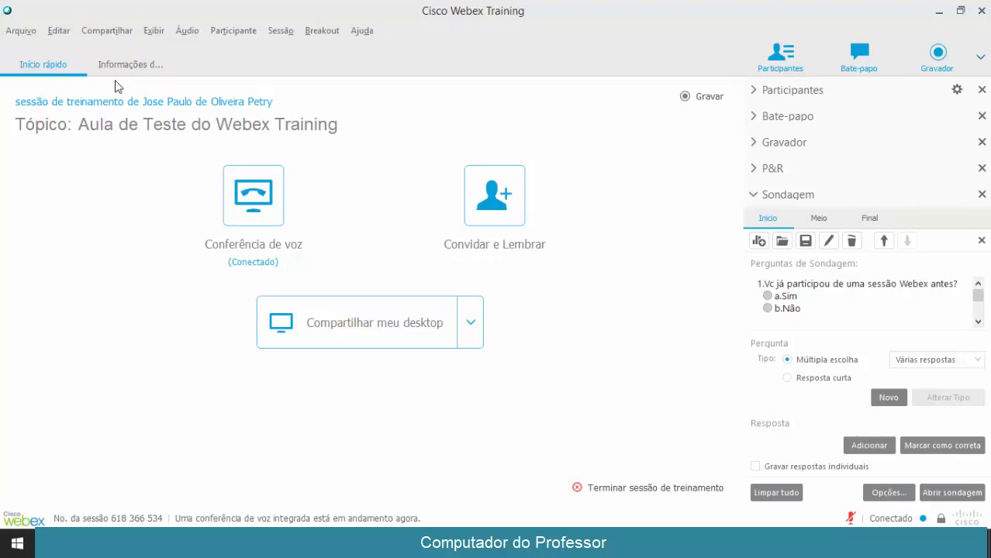
left_click(113, 31)
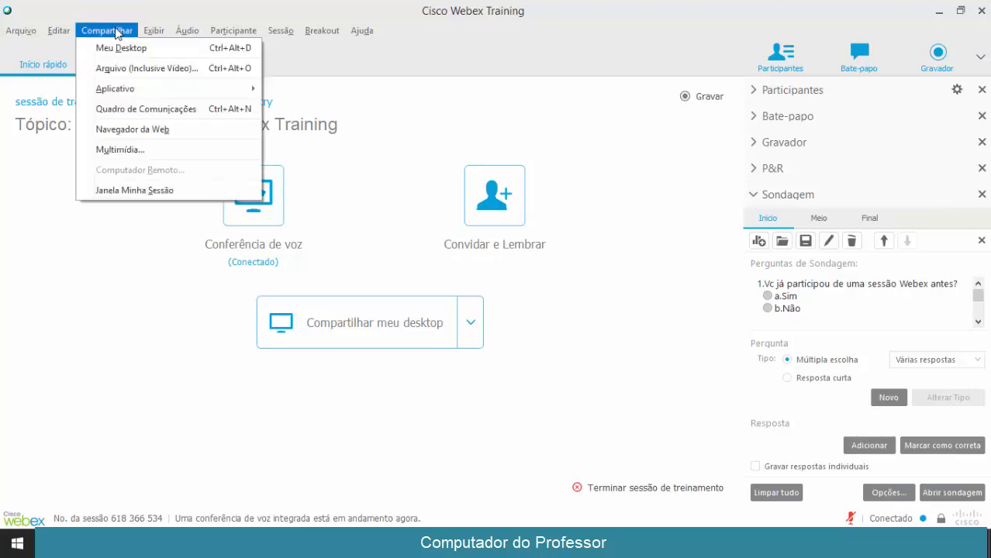
left_click(120, 69)
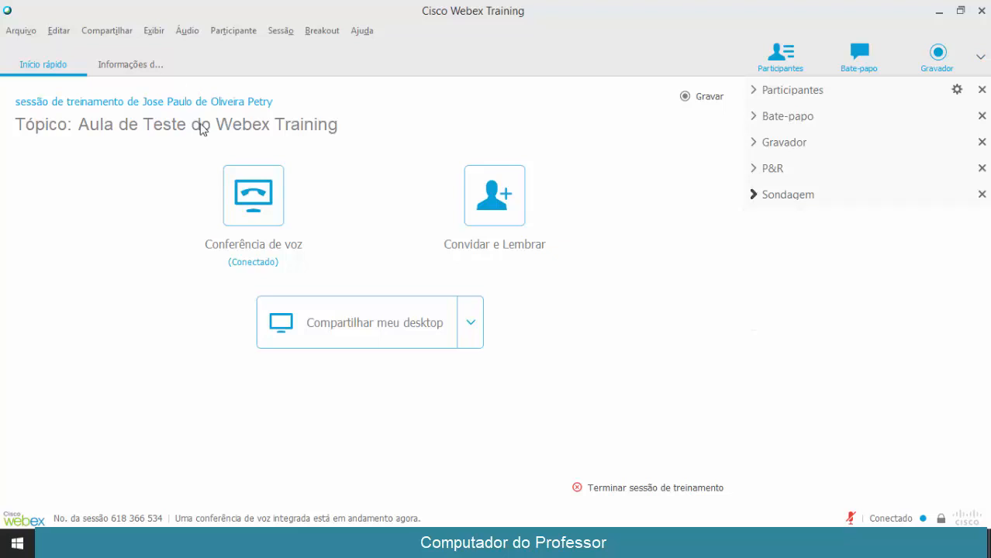
Open the Áudio speaker and microphone test, close it, and show the Participante menu
left_click(175, 34)
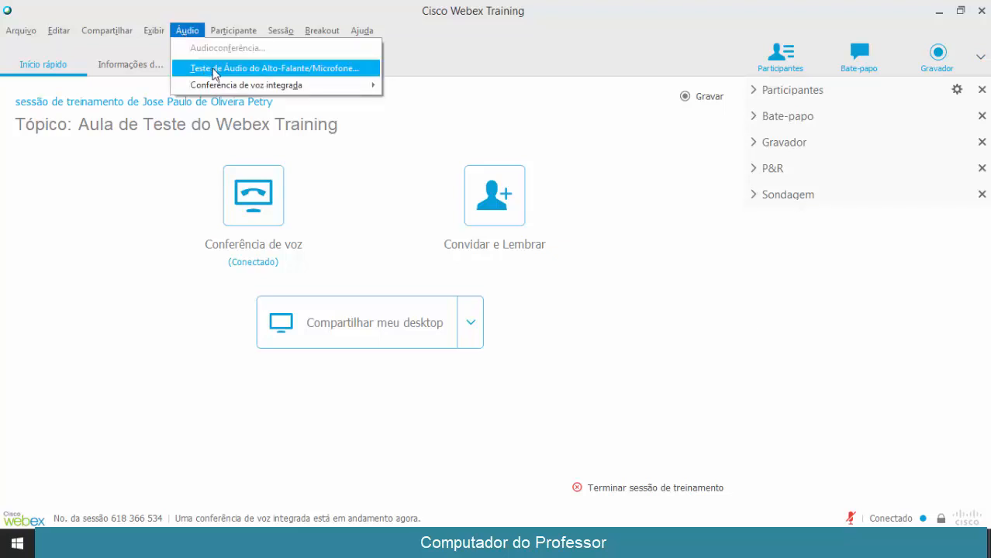
left_click(215, 72)
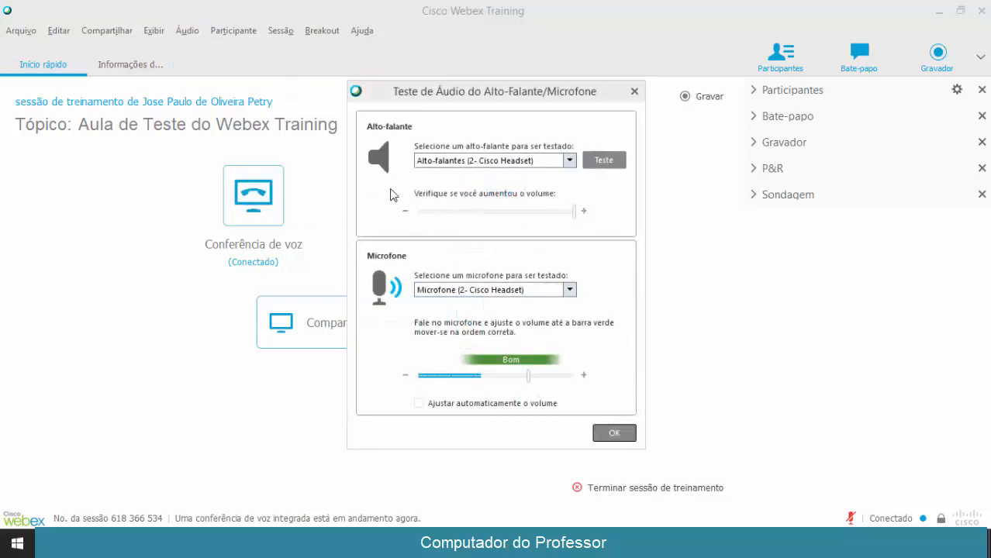
left_click(634, 92)
left_click(235, 31)
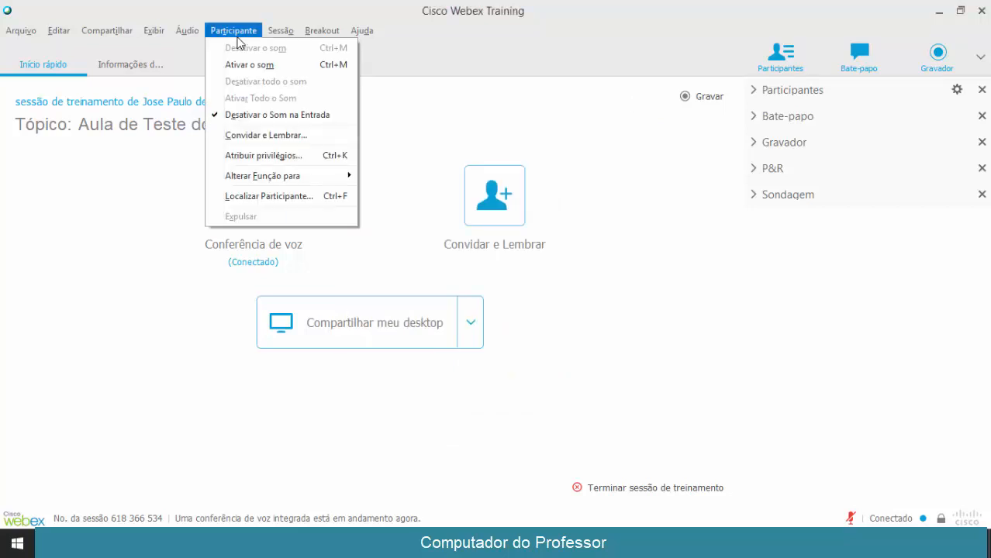
Copy the session URL from the E-mail tab of Convidar e Lembrar, then close the window
left_click(272, 140)
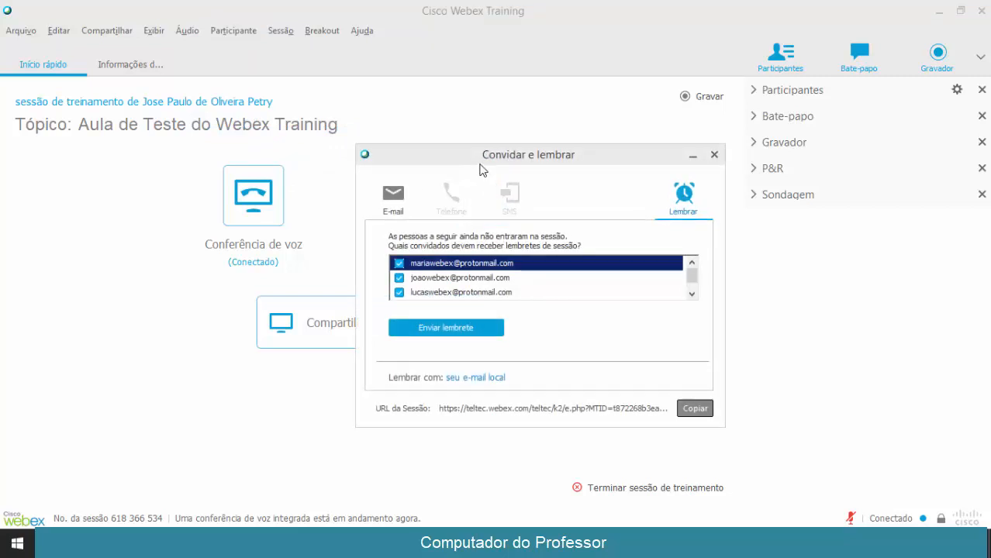
left_click_drag(490, 157, 438, 137)
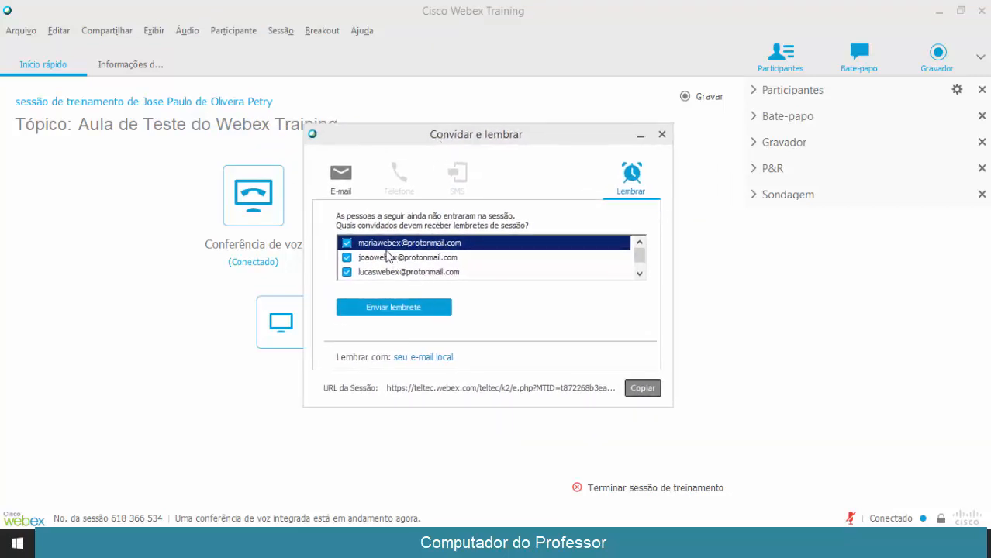
left_click(341, 194)
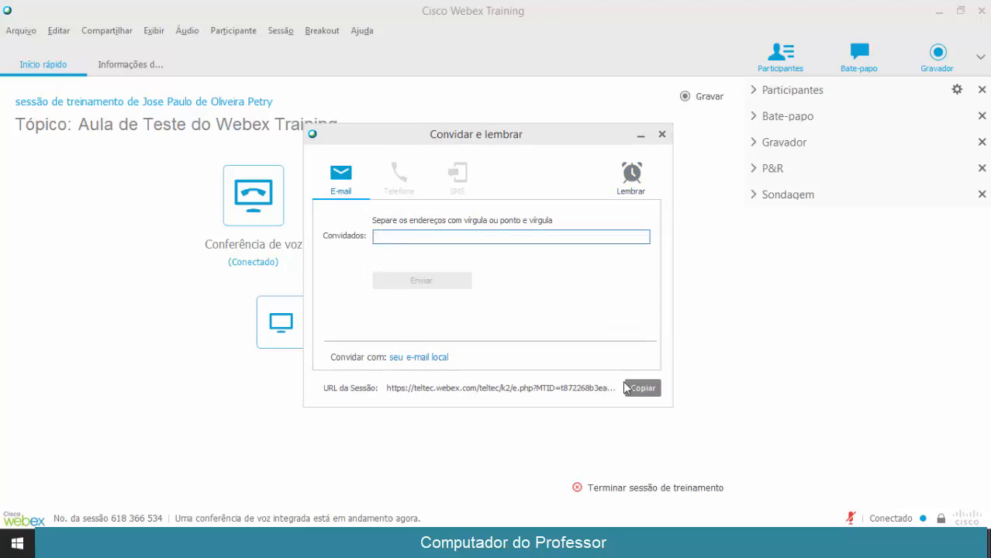
left_click(635, 391)
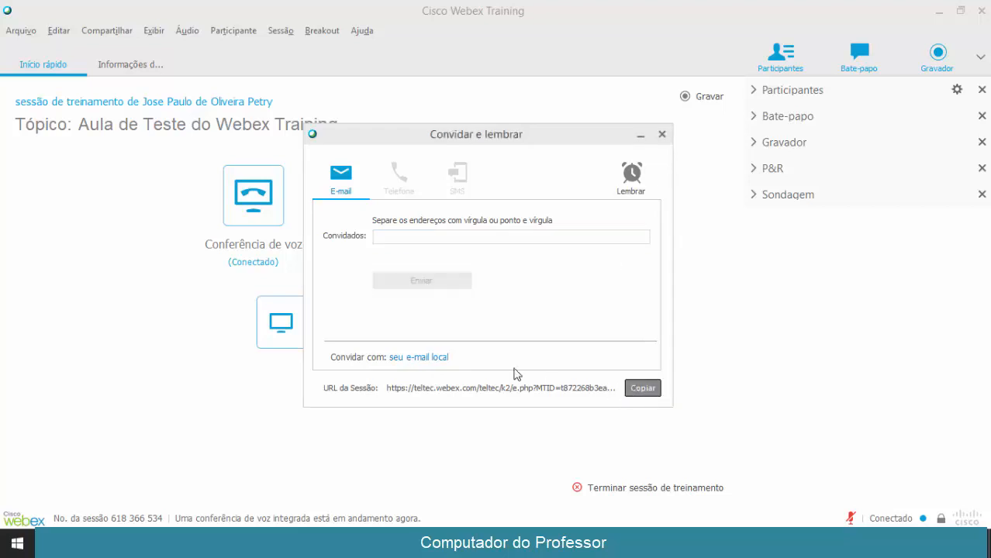
left_click(662, 135)
left_click(239, 35)
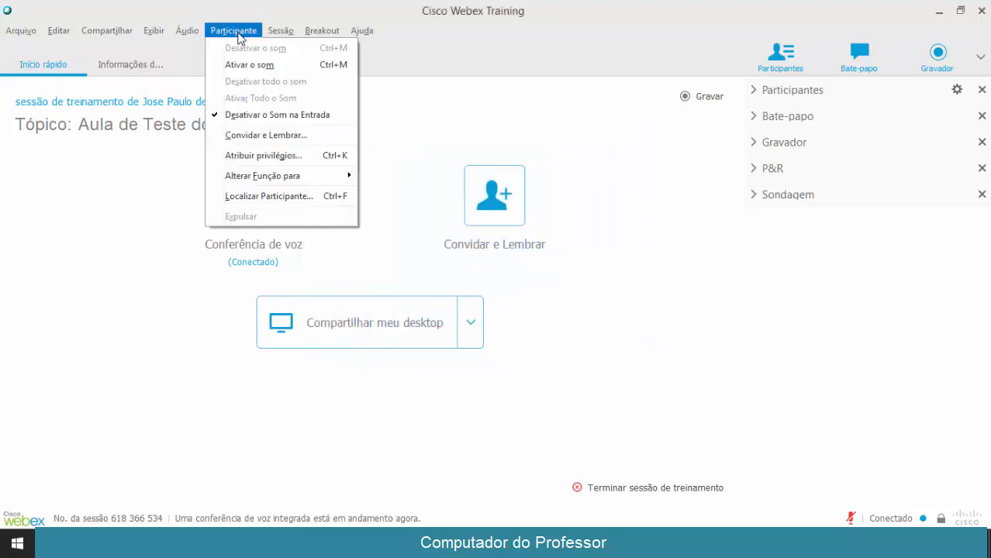
left_click(256, 65)
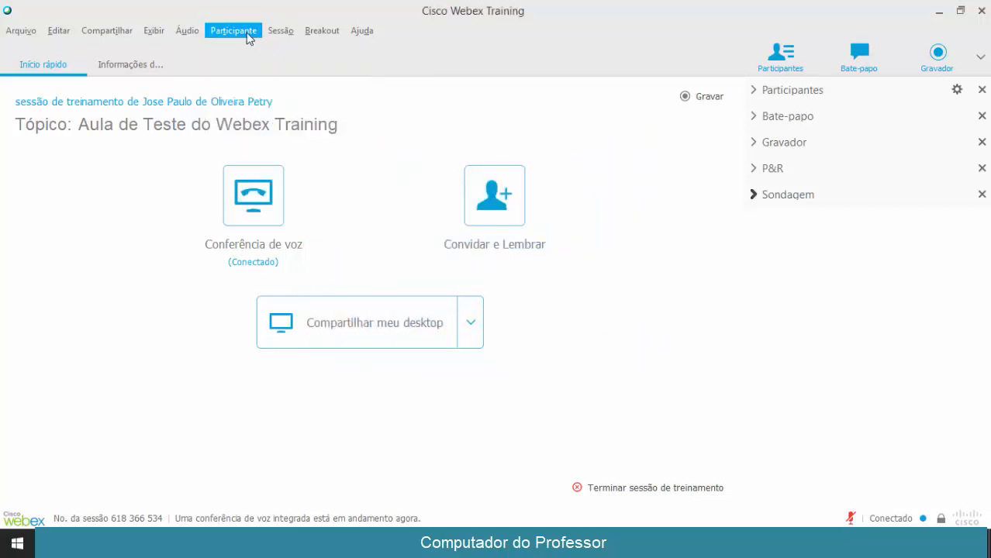
Expand Participantes and view the host's role and privilege options, cancelling without changes
left_click(755, 91)
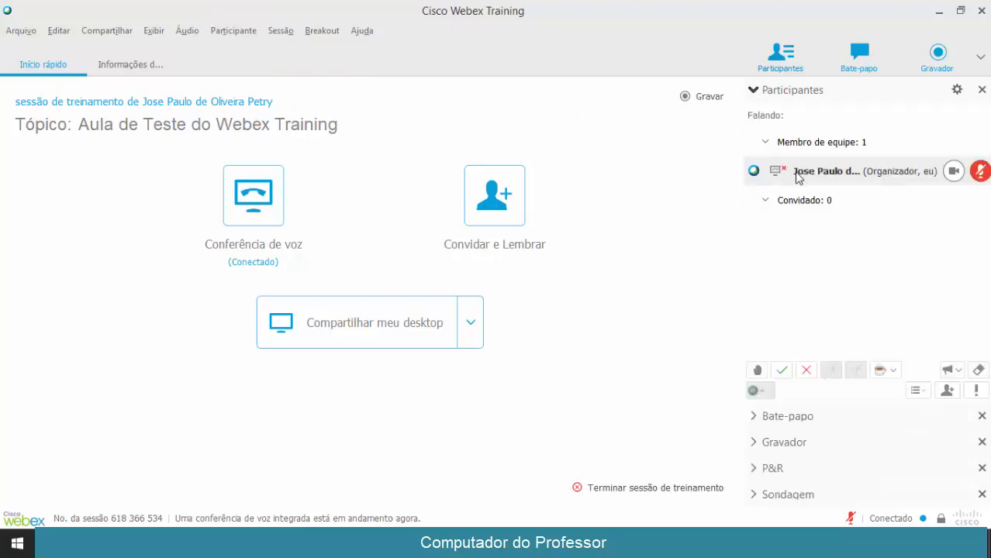
right_click(797, 176)
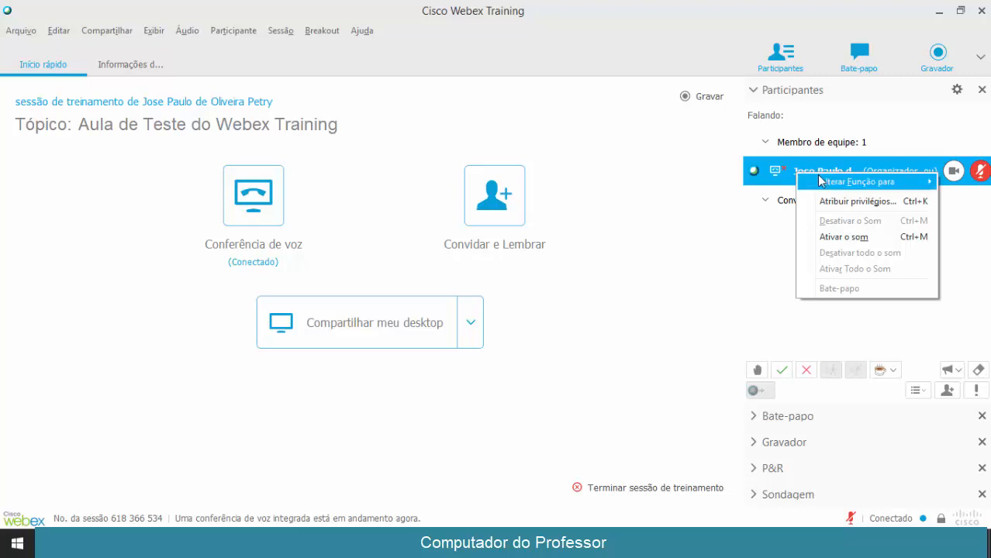
mouse_move(822, 181)
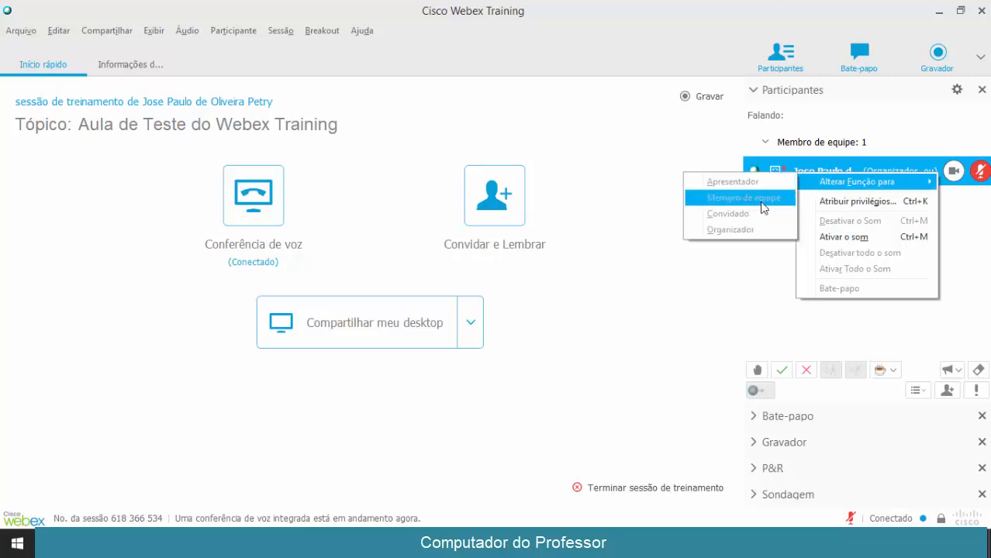
left_click(852, 202)
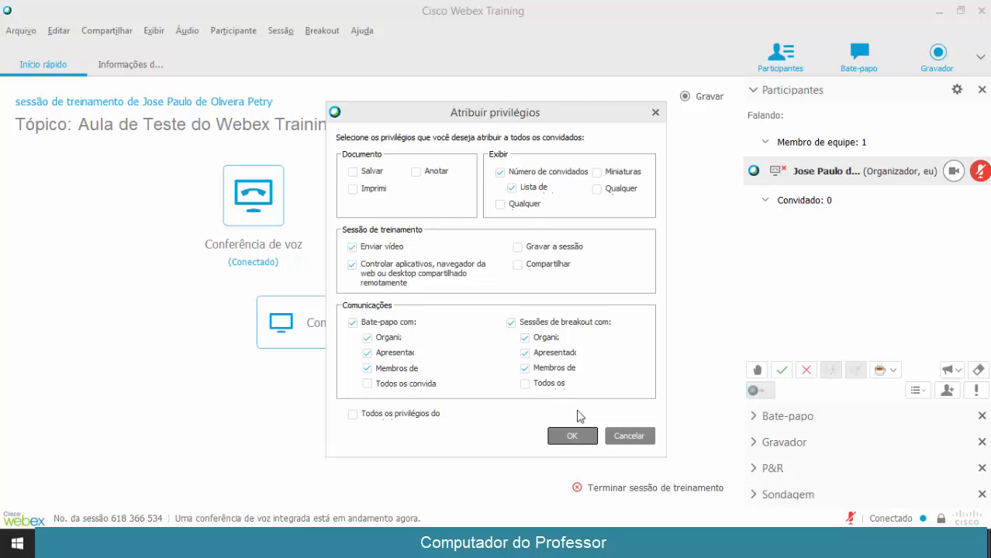
left_click(629, 435)
right_click(807, 176)
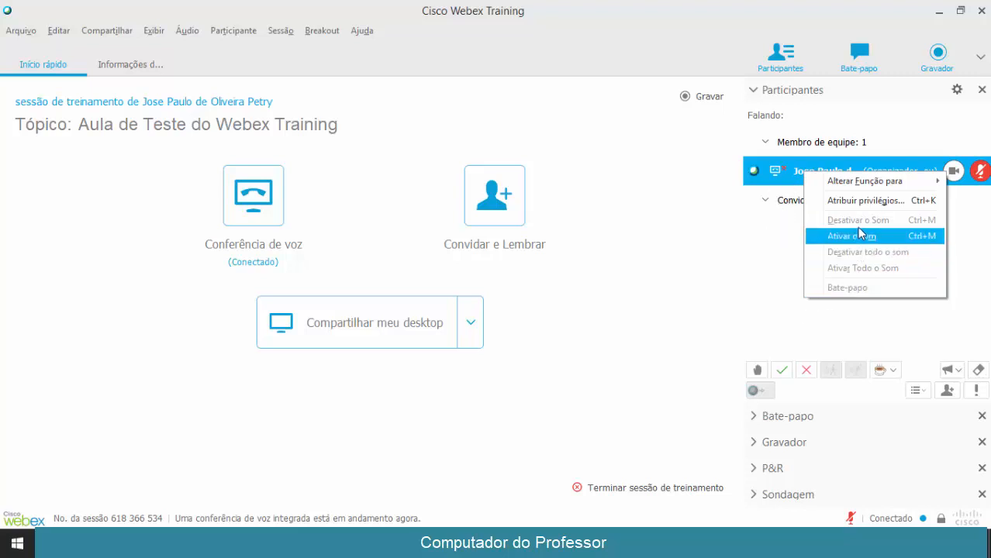
left_click(777, 240)
left_click(287, 33)
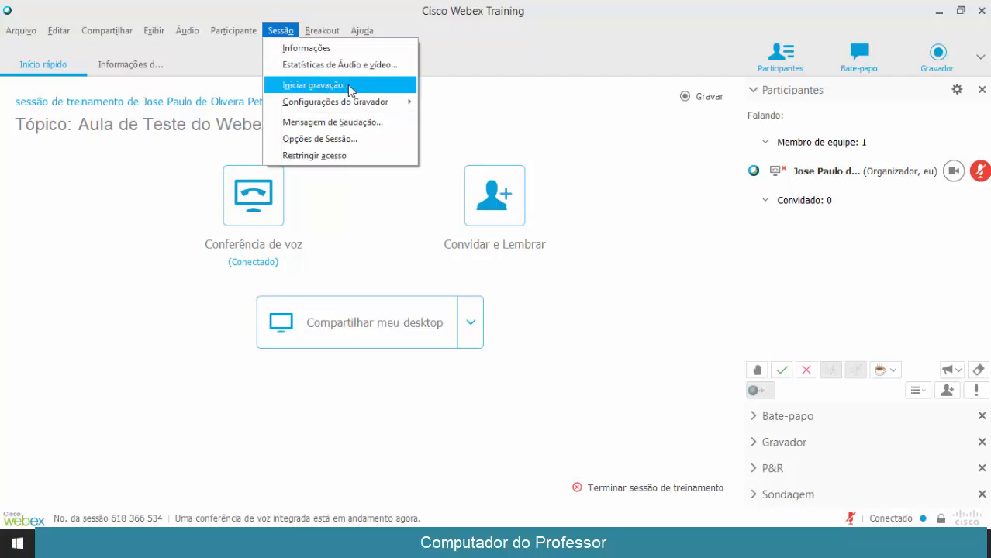
Turn off chat in Opções de Sessão, confirm, and check the extra panels list
left_click(339, 140)
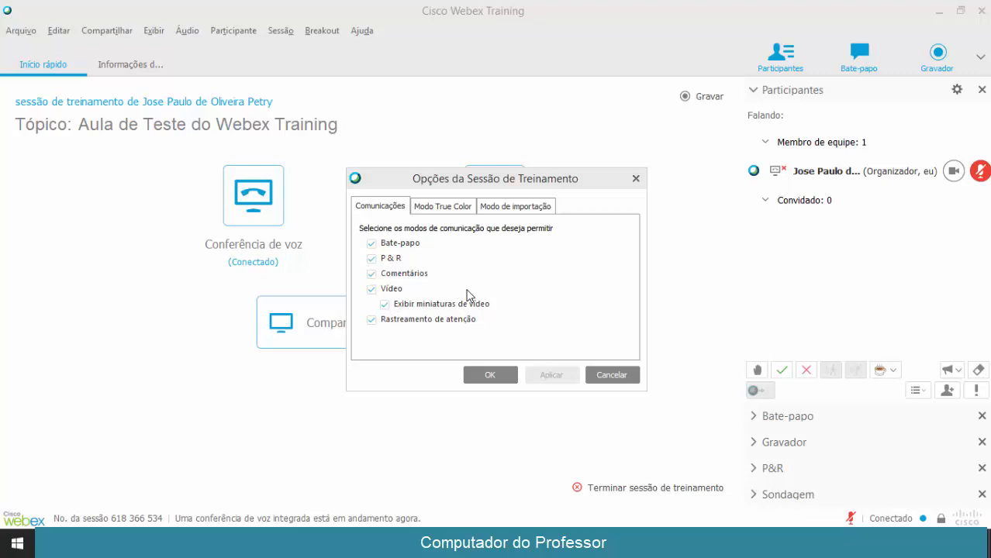
left_click(371, 243)
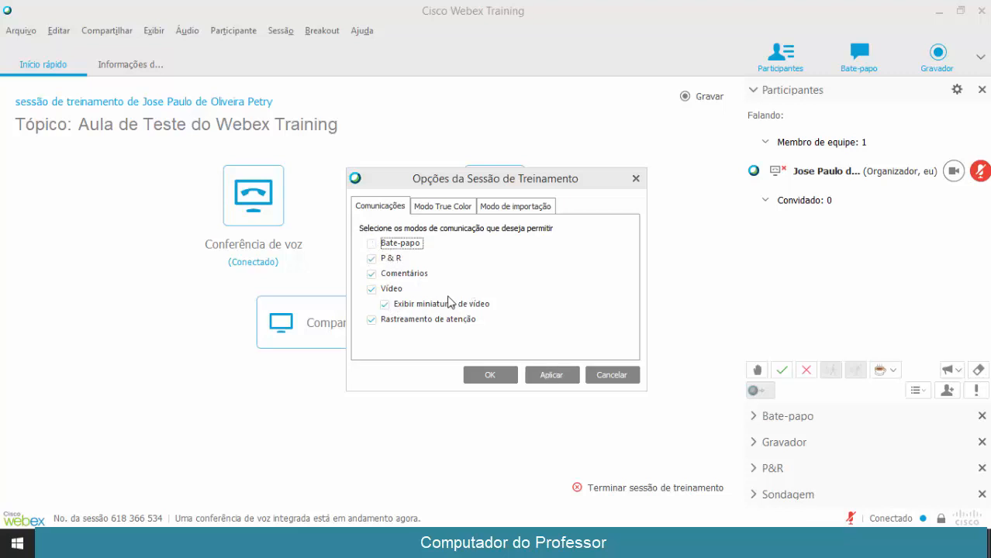
left_click(543, 376)
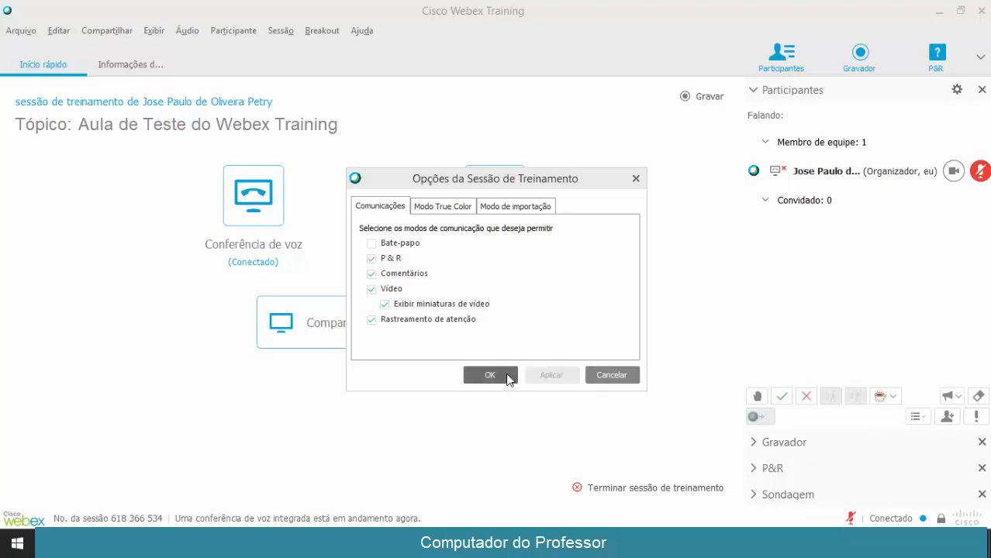
left_click(497, 379)
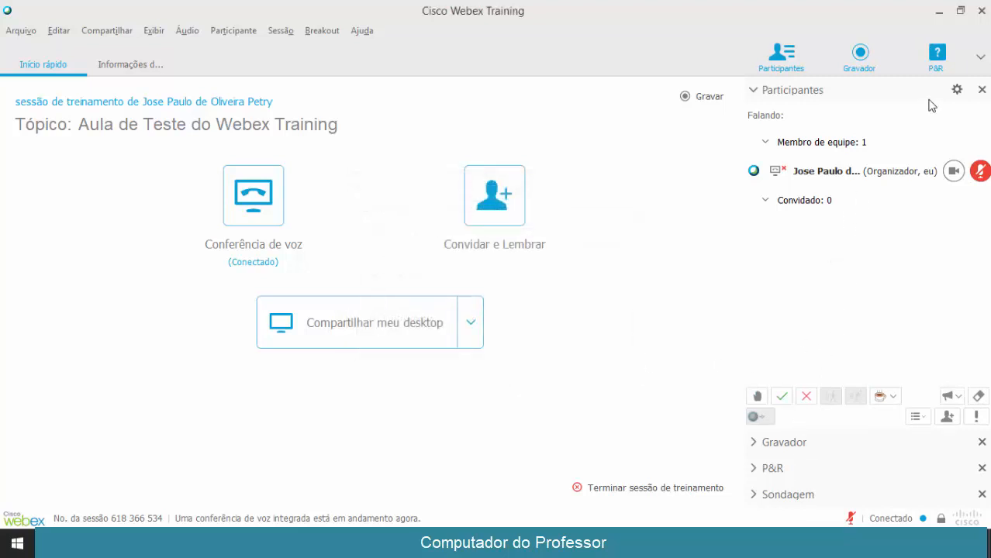
left_click(979, 57)
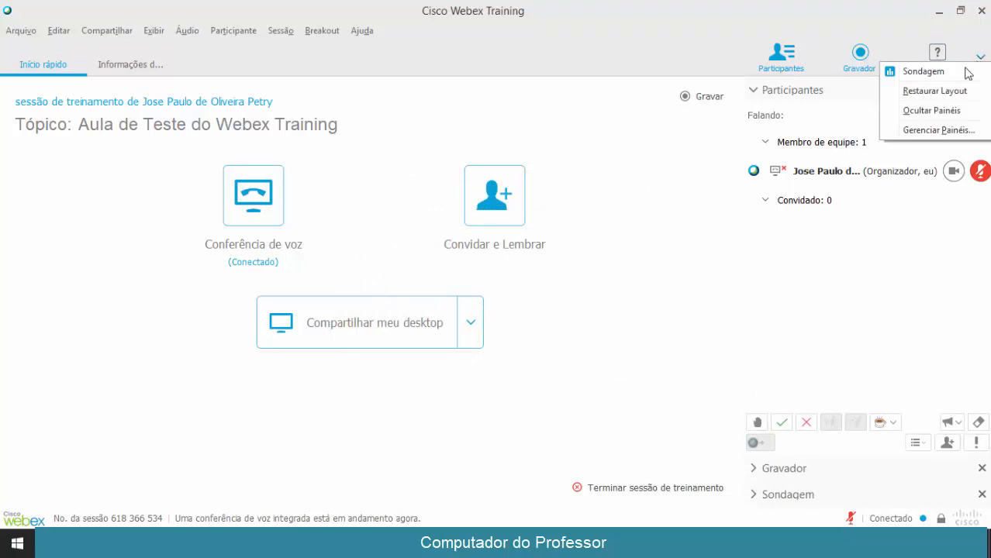
left_click(981, 56)
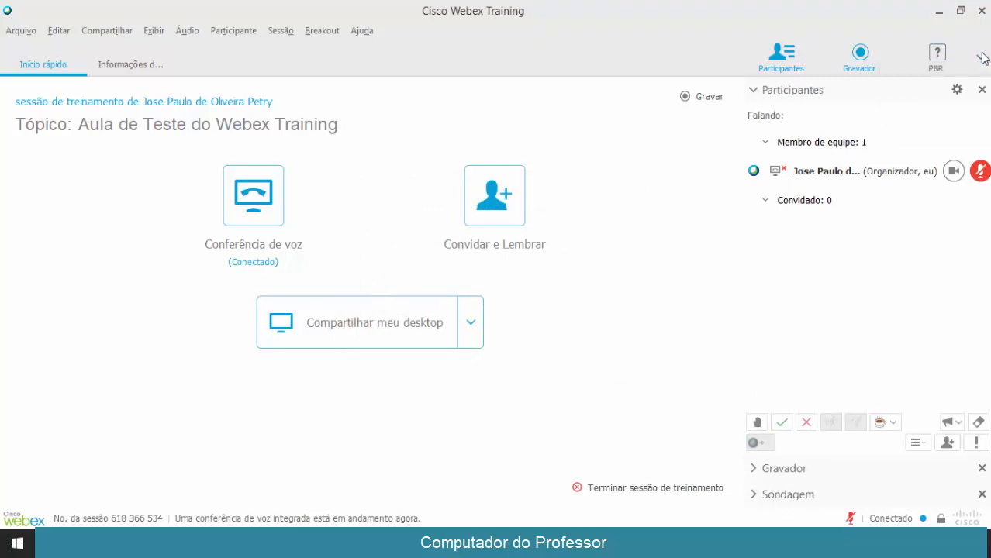
Reopen Opções de Sessão and confirm with chat, Q&A, comments, video and attention tracking enabled
left_click(280, 31)
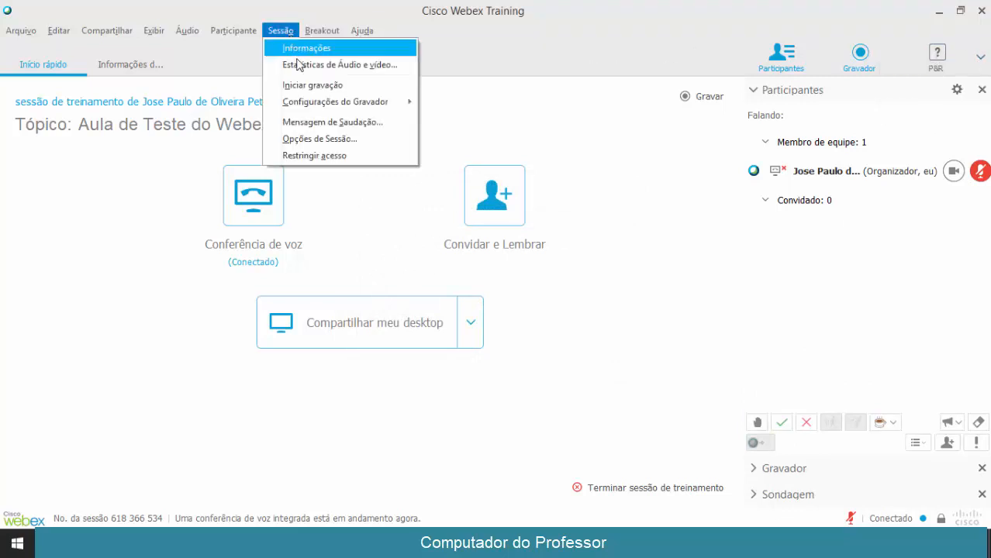
left_click(321, 145)
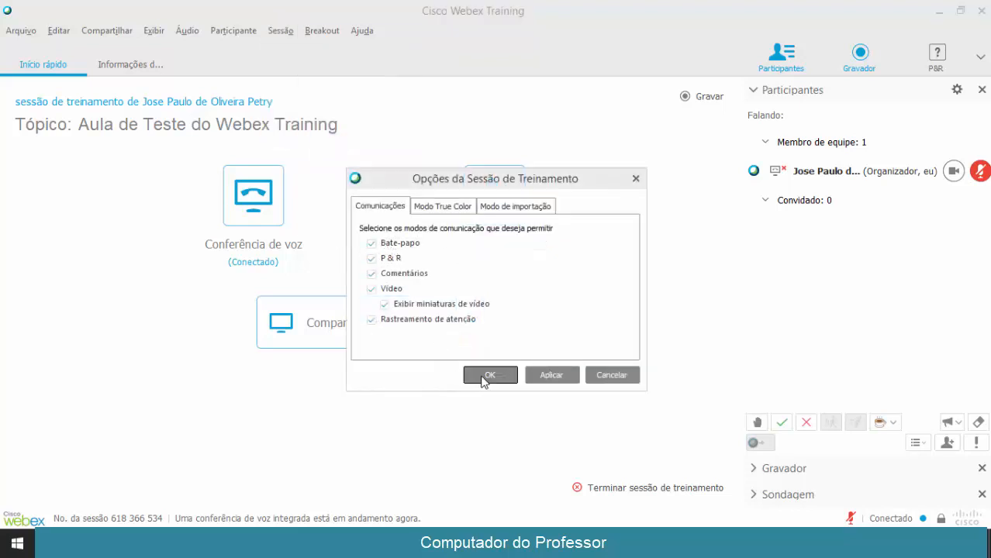
left_click(488, 375)
left_click(324, 31)
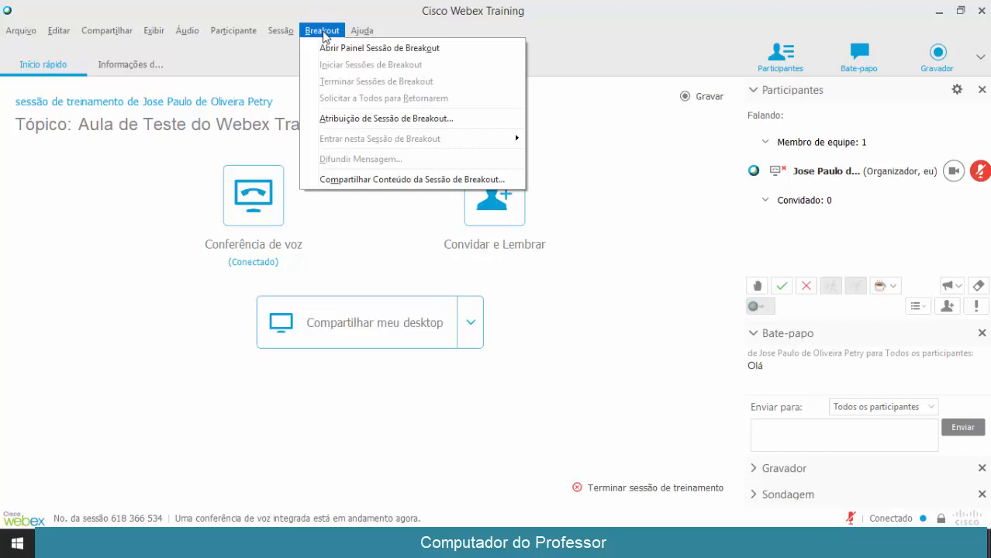
left_click(322, 32)
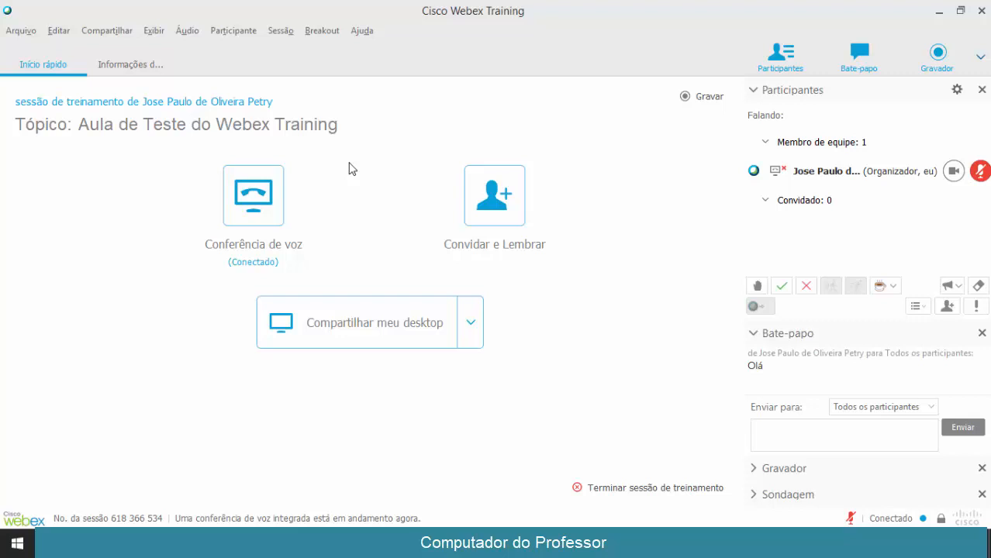
left_click(318, 37)
left_click(317, 32)
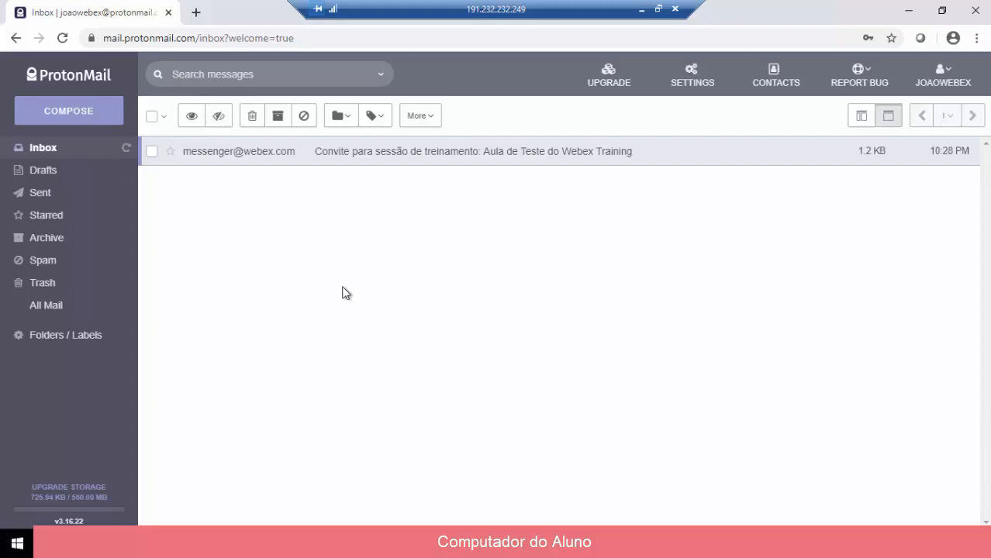
Open the Webex training invitation email and follow its teltec.webex.com session link
left_click(398, 159)
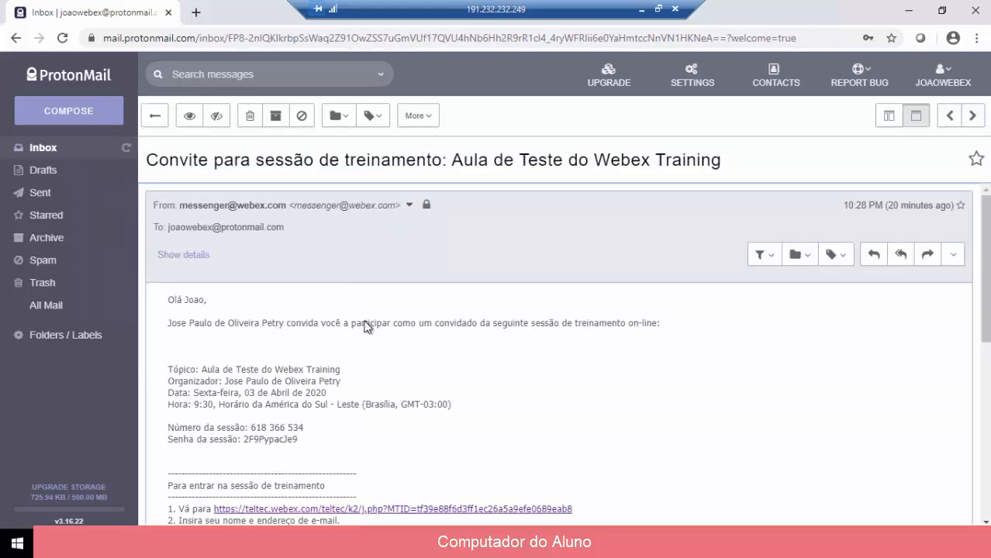
scroll(365, 322, "down", 3)
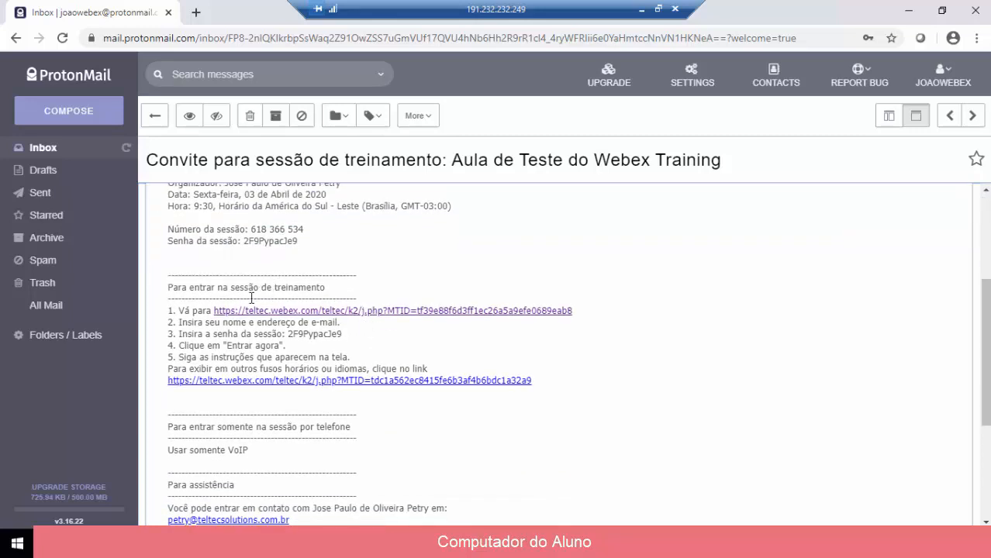
left_click(259, 311)
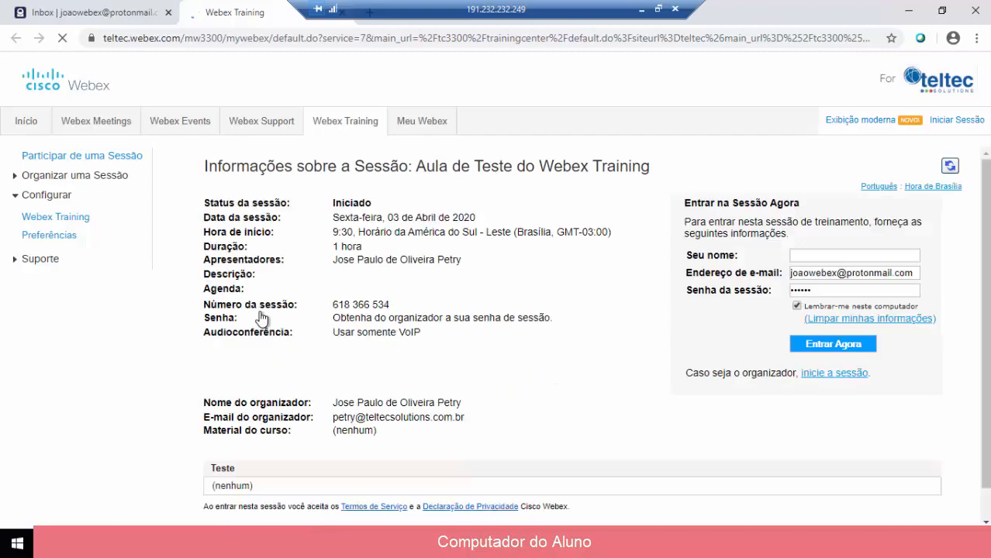
Join 'Aula de Teste do Webex Training' as a guest under the student's name
double_click(340, 204)
left_click(792, 256)
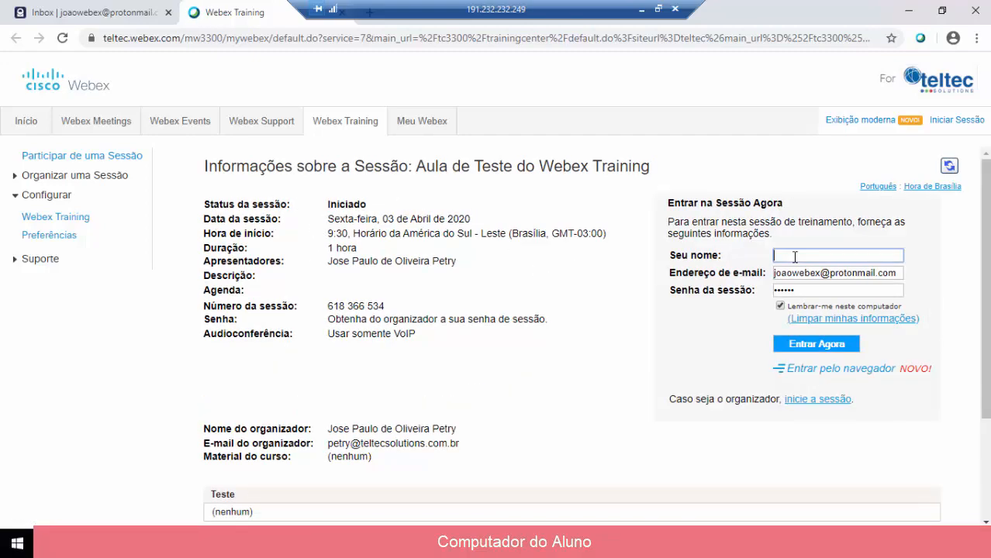
type("Joao")
left_click(791, 348)
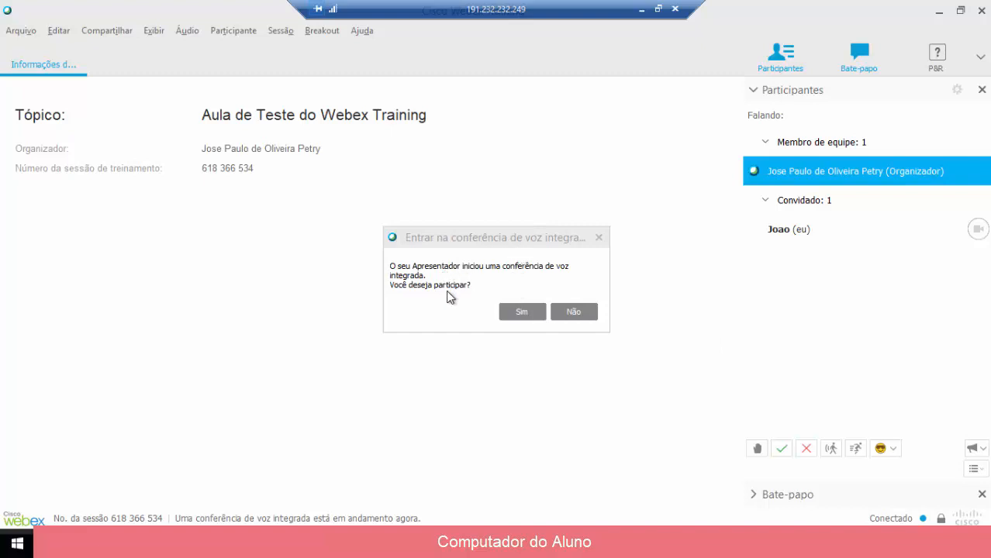
Join the voice conference in listen-only mode since no microphone is available, then dismiss the volume controls
left_click(519, 312)
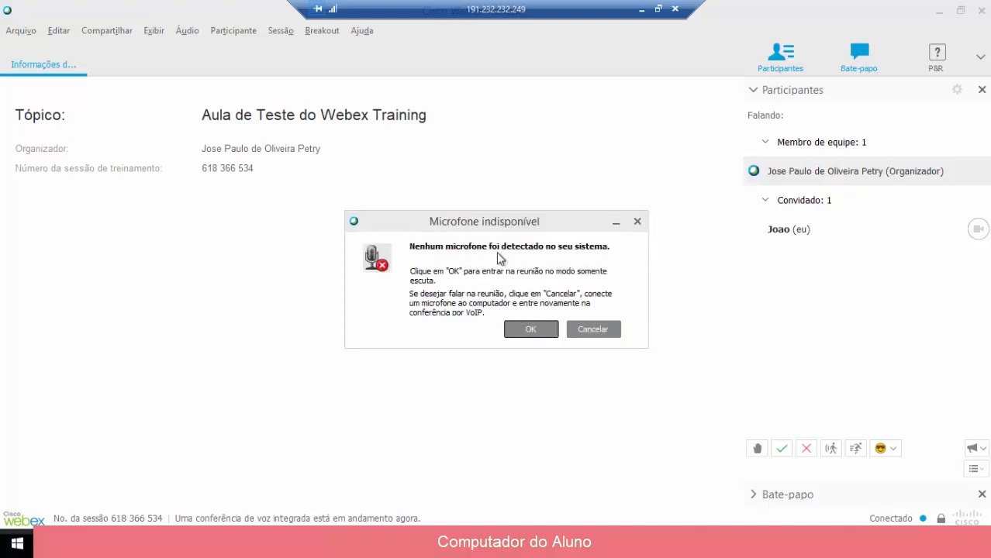
left_click(530, 332)
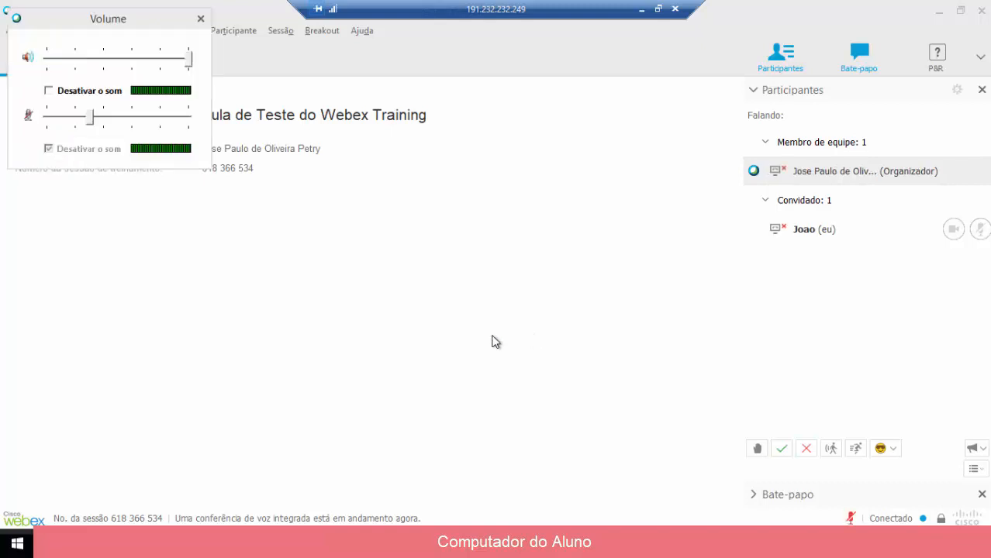
left_click(321, 176)
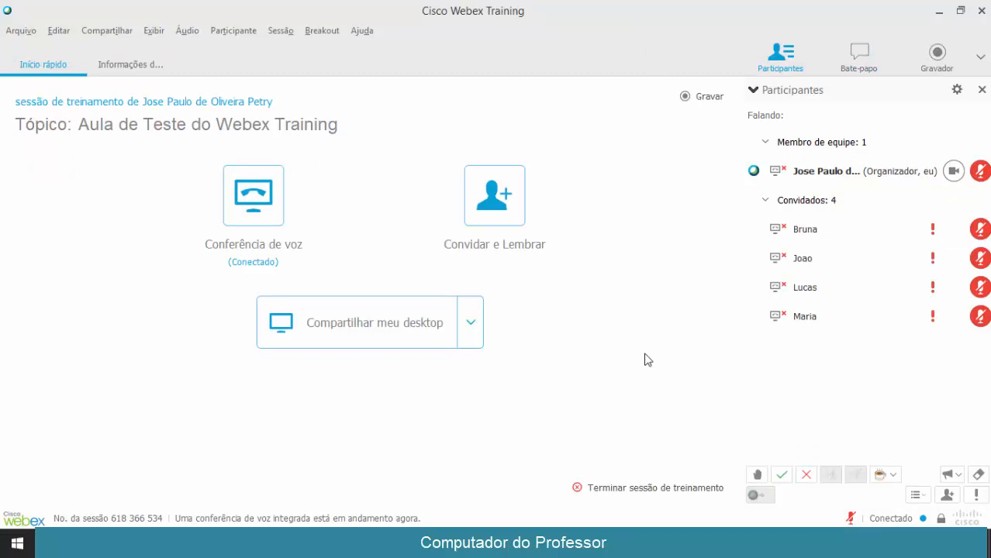
Check the guests' attention flags in Participantes, then open a blank Notepad window
left_click(797, 279)
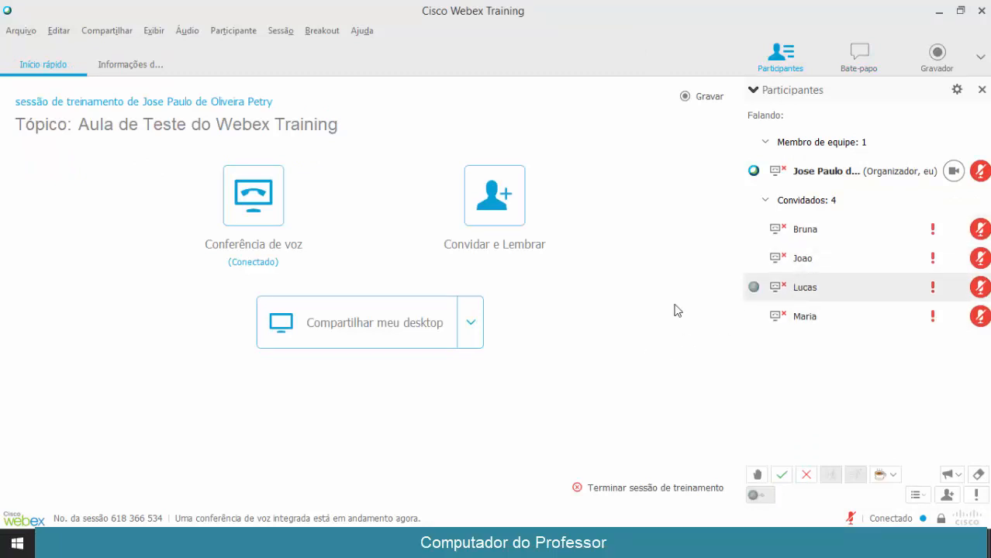
left_click(930, 248)
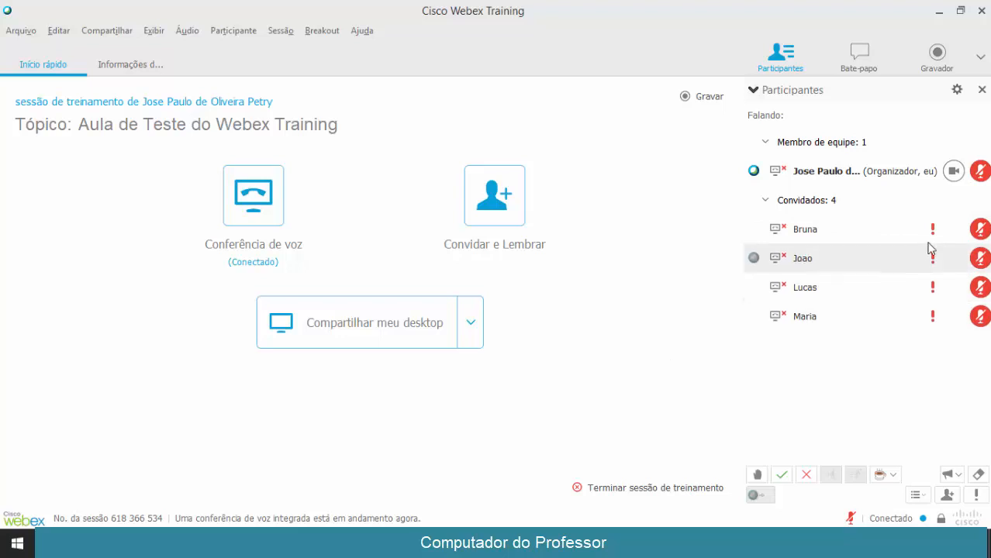
left_click(932, 233)
mouse_move(935, 234)
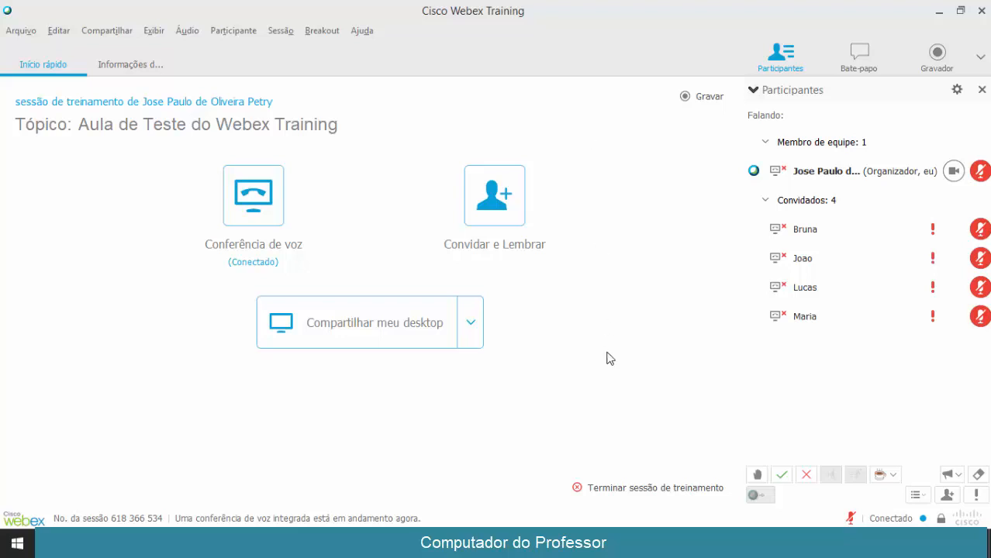
left_click(607, 544)
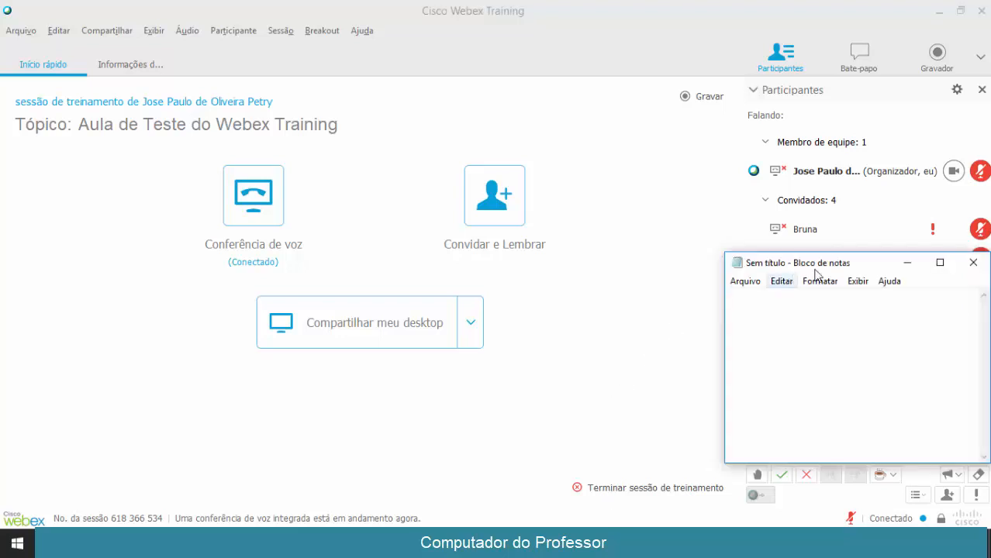
Move Notepad to the screen centre, type and erase test text, then close it
left_click_drag(857, 270, 653, 250)
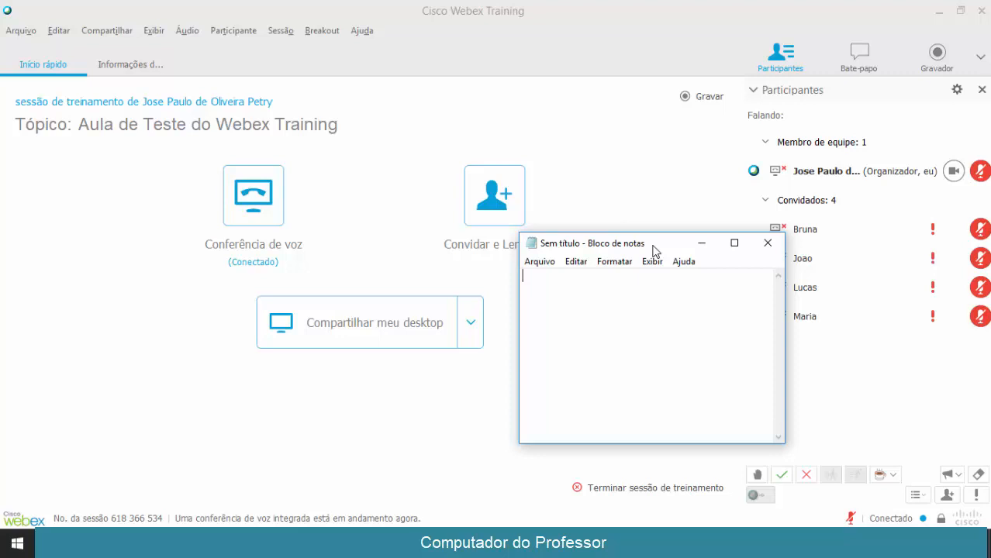
type("lsdkjdslkjf")
key("BackSpace")
key("BackSpace")
key("BackSpace")
key("BackSpace")
key("BackSpace")
key("BackSpace")
key("BackSpace")
key("BackSpace")
key("BackSpace")
key("BackSpace")
left_click(767, 243)
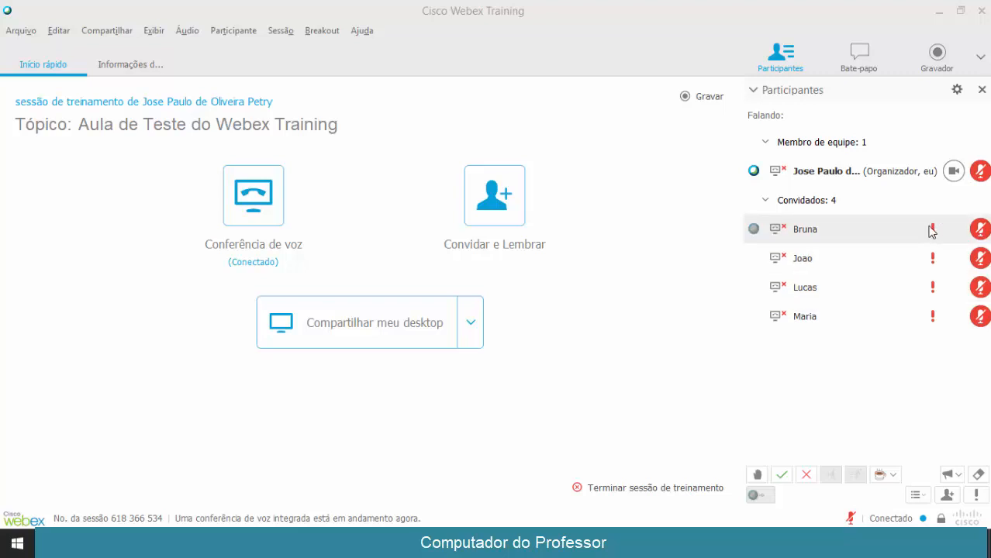
Change the first guest's role to Apresentador
left_click(982, 231)
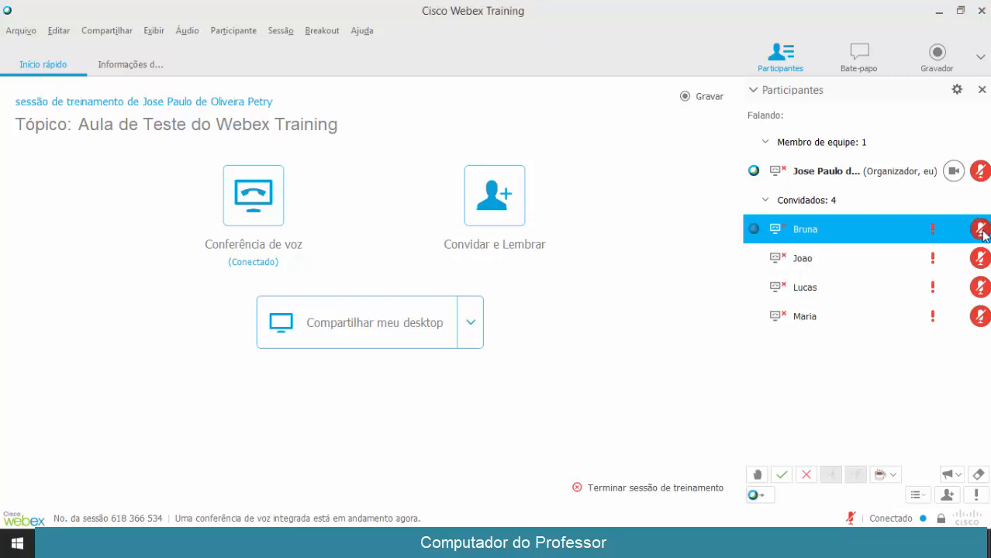
right_click(826, 245)
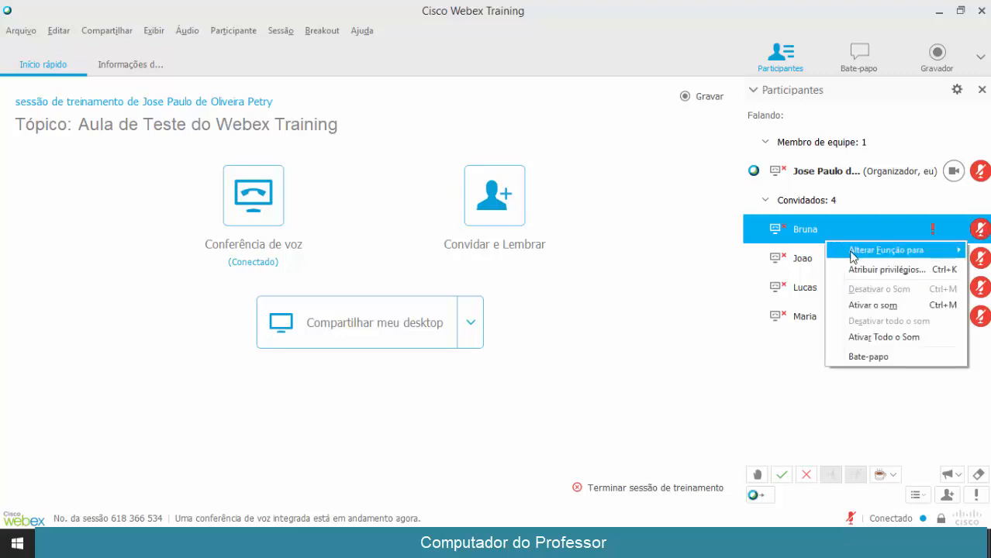
mouse_move(852, 257)
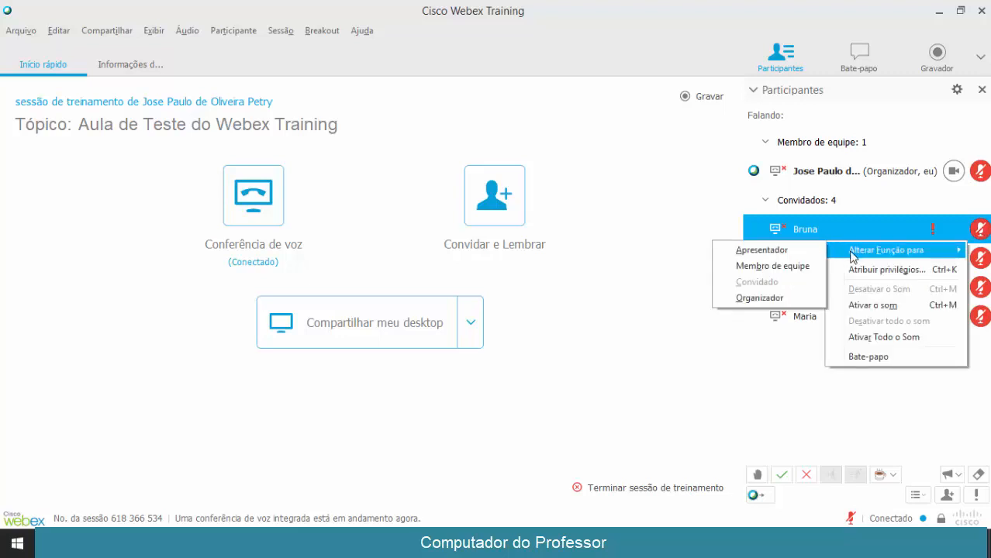
left_click(781, 345)
left_click(797, 245)
right_click(802, 231)
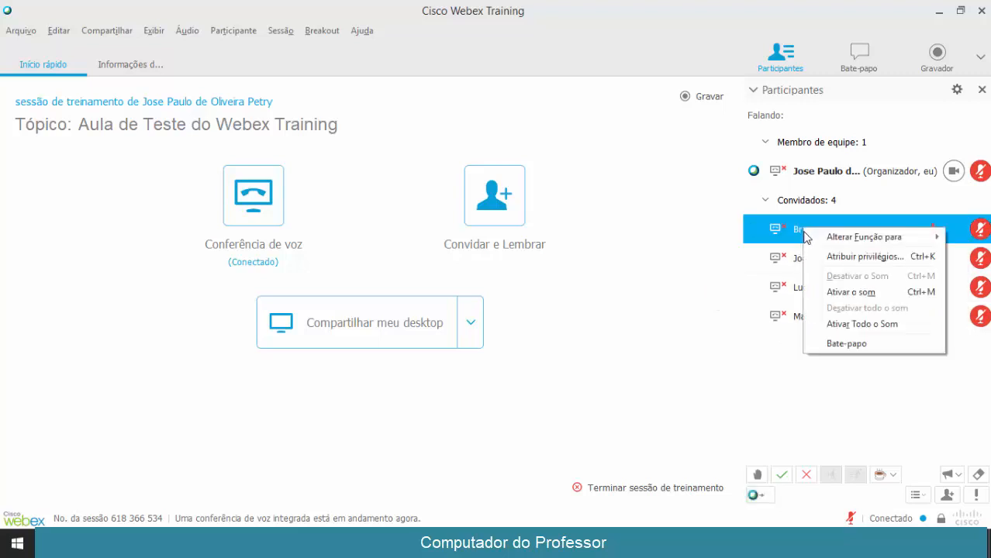
mouse_move(838, 244)
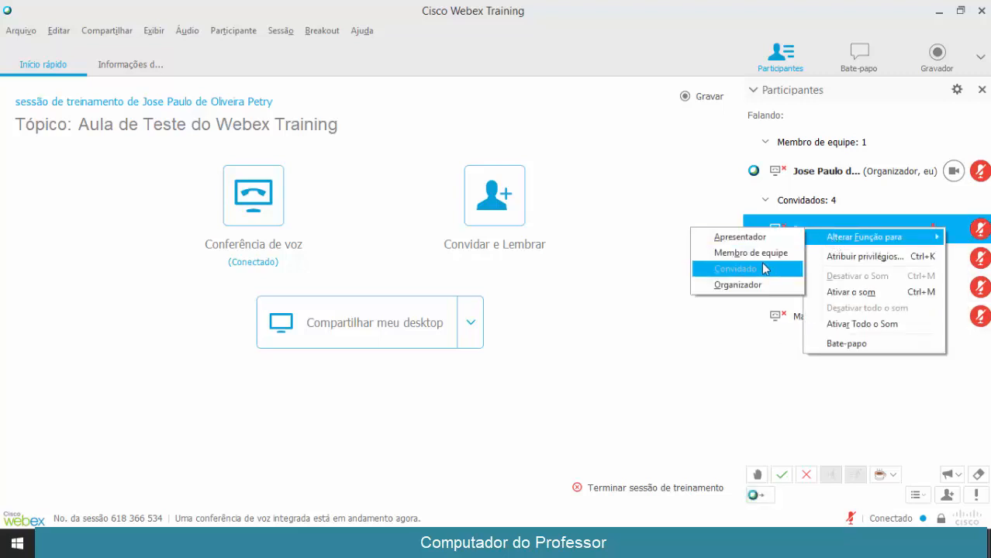
left_click(756, 238)
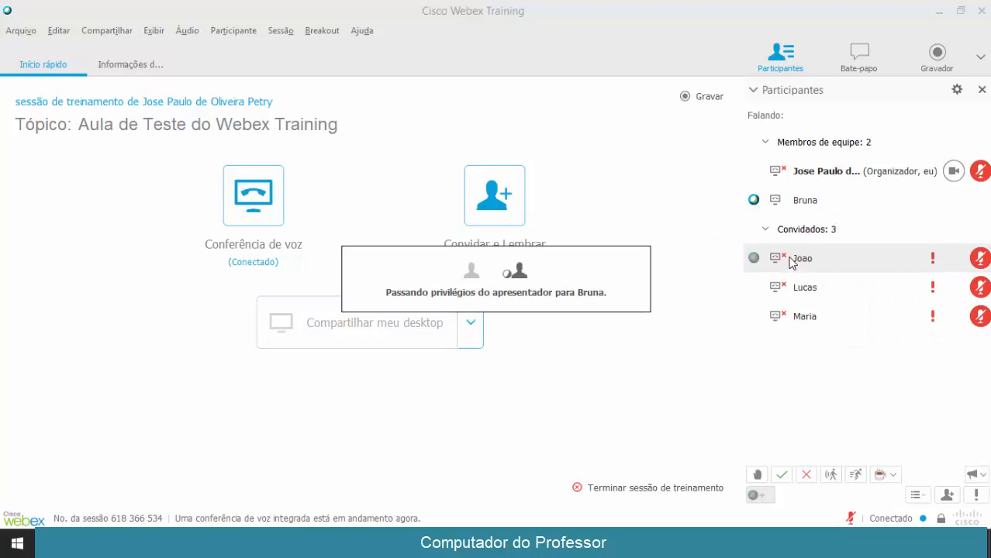
Drag the presenter ball back to the host and confirm taking back the presenter role
left_click(792, 206)
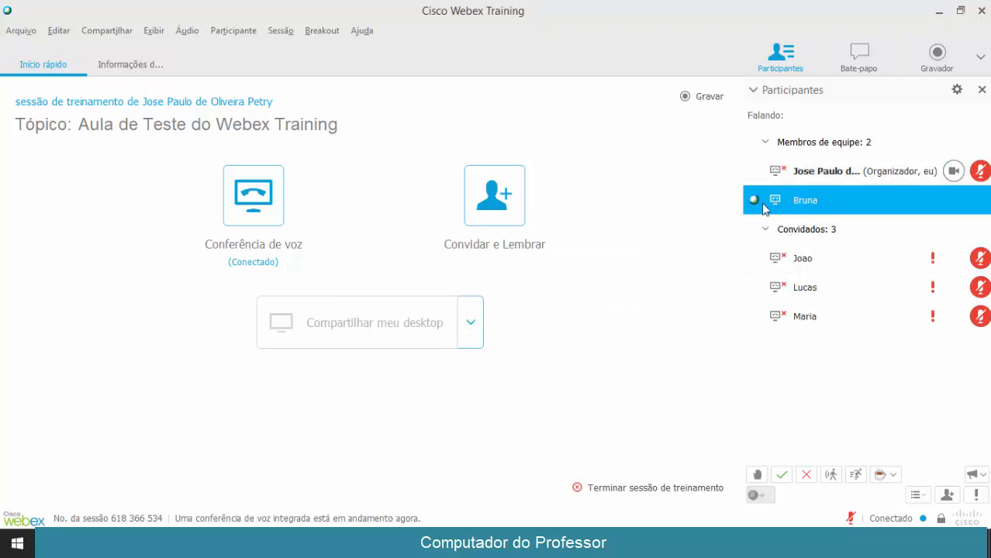
left_click_drag(754, 199, 754, 174)
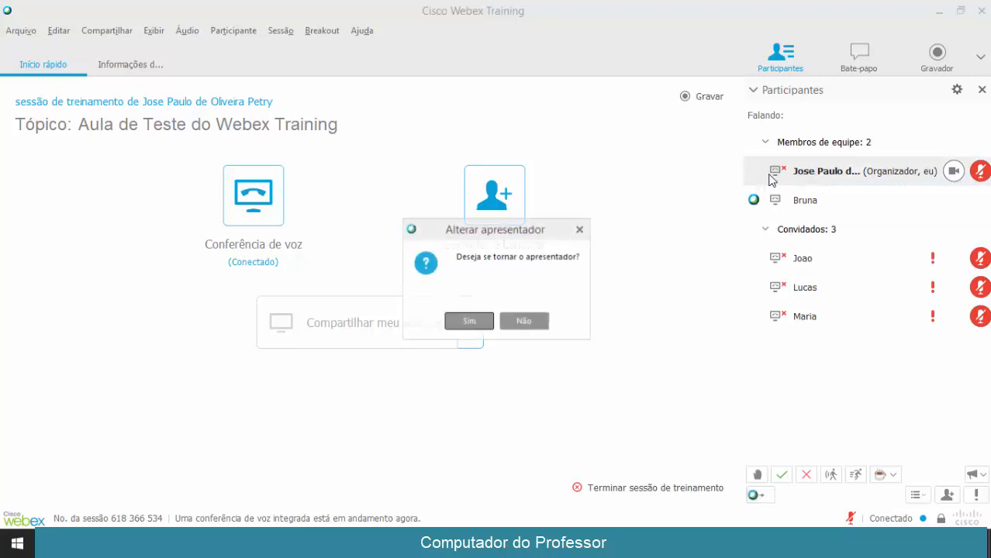
left_click(480, 319)
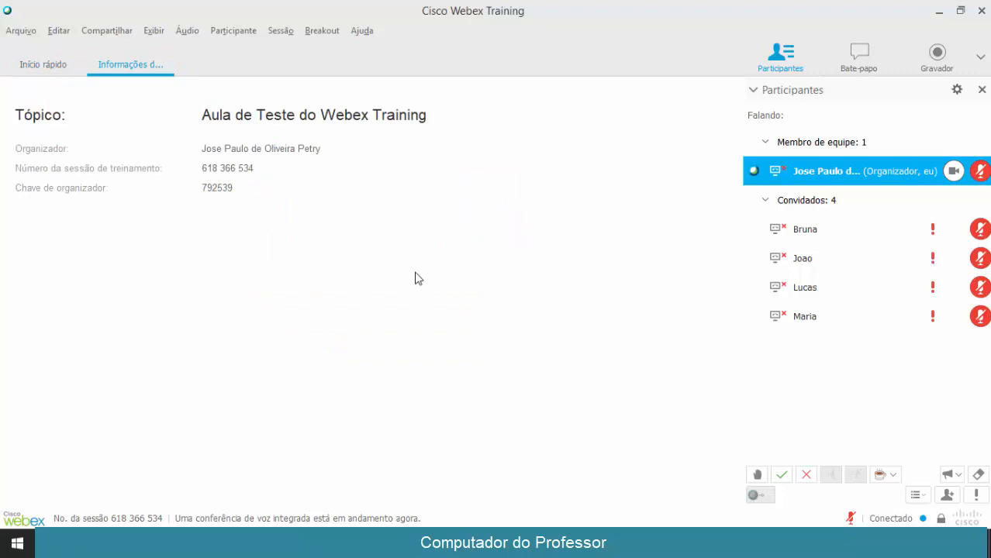
Share the file 'Apresentação de Videoconf - Infra e endpoints.pptx' with the session
left_click(105, 31)
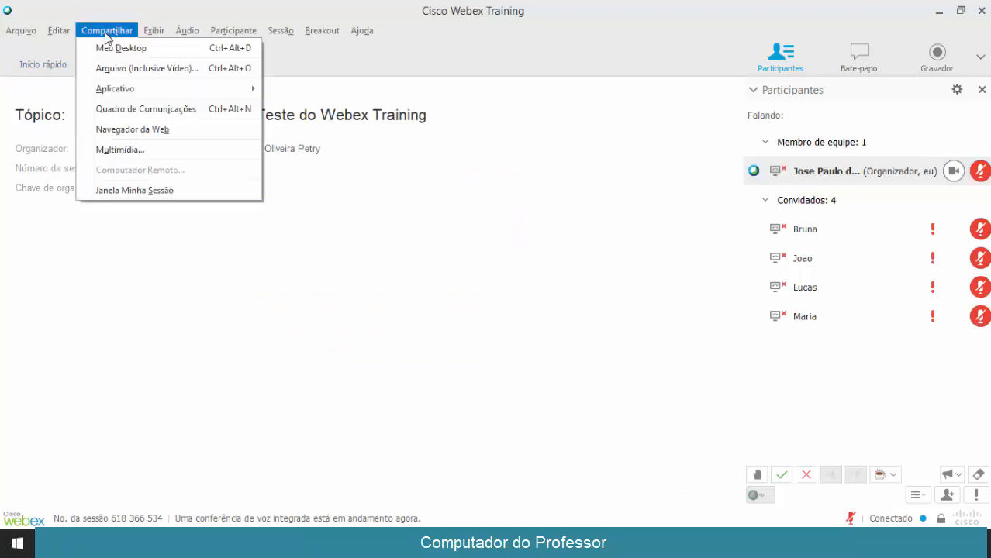
left_click(118, 69)
left_click(214, 166)
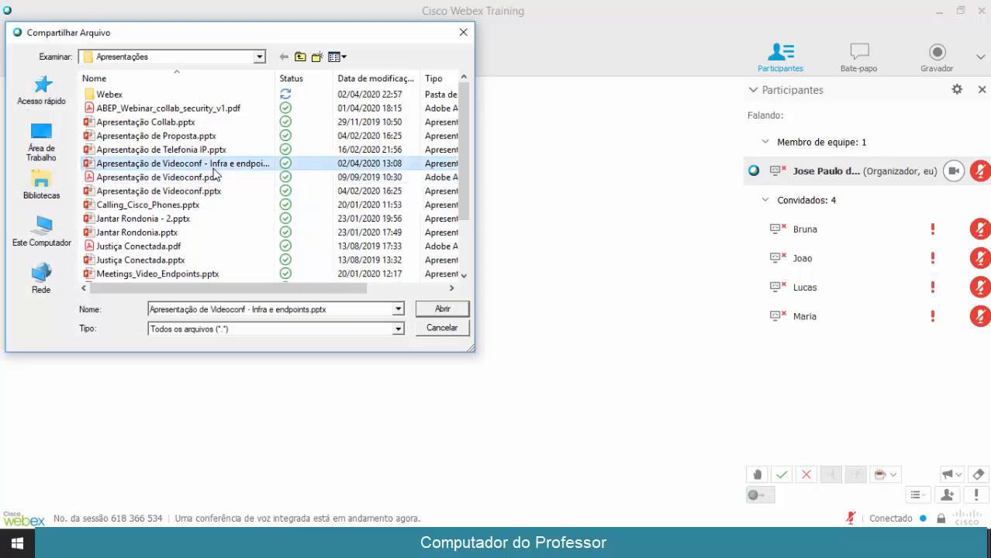
double_click(213, 169)
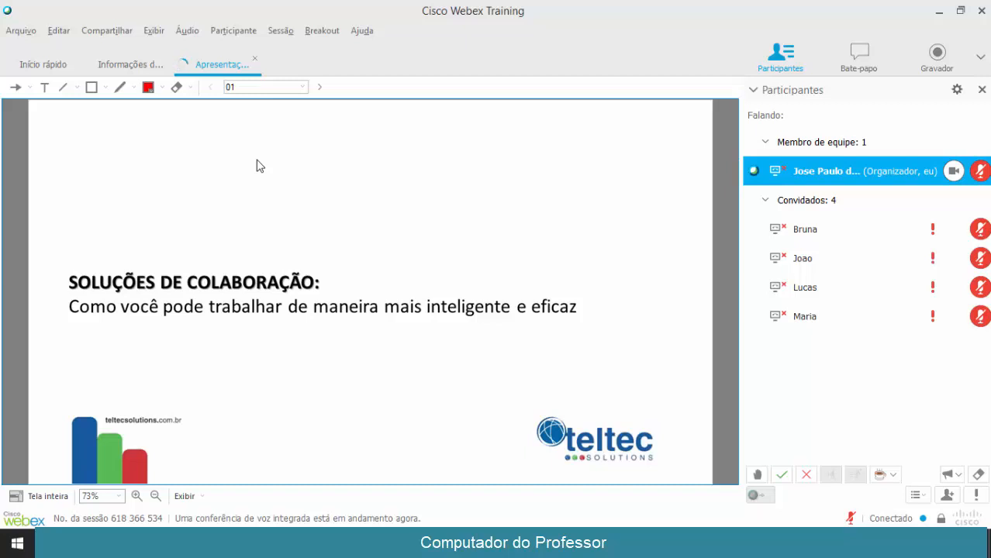
Advance to the 'Por que Cisco?' slide and place the arrow pointer below its title
left_click(319, 88)
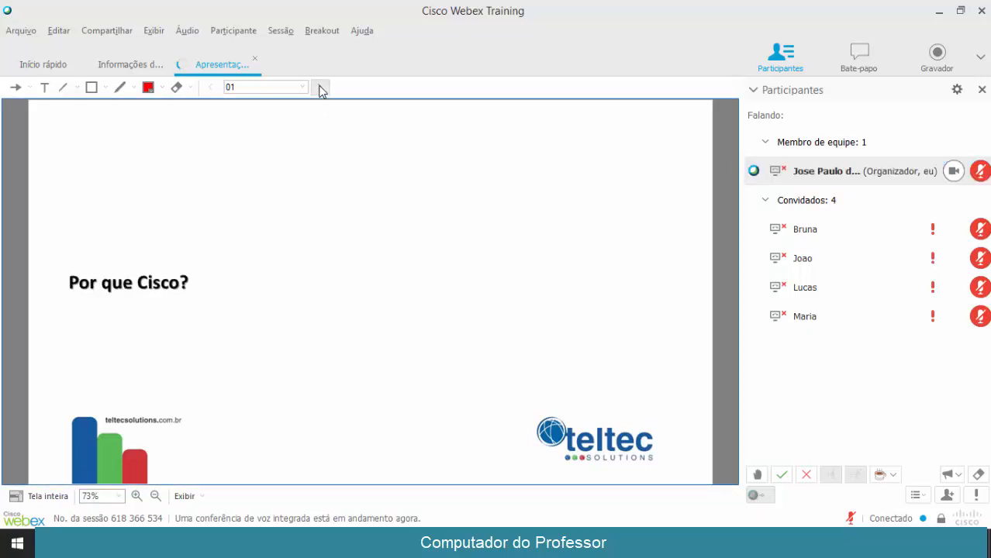
left_click(16, 88)
left_click(65, 284)
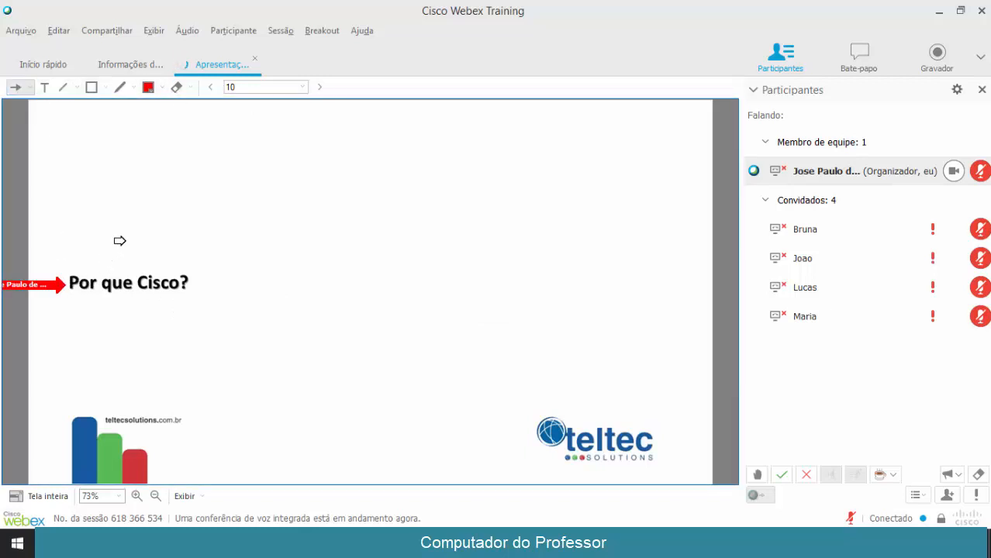
left_click(130, 238)
left_click(224, 318)
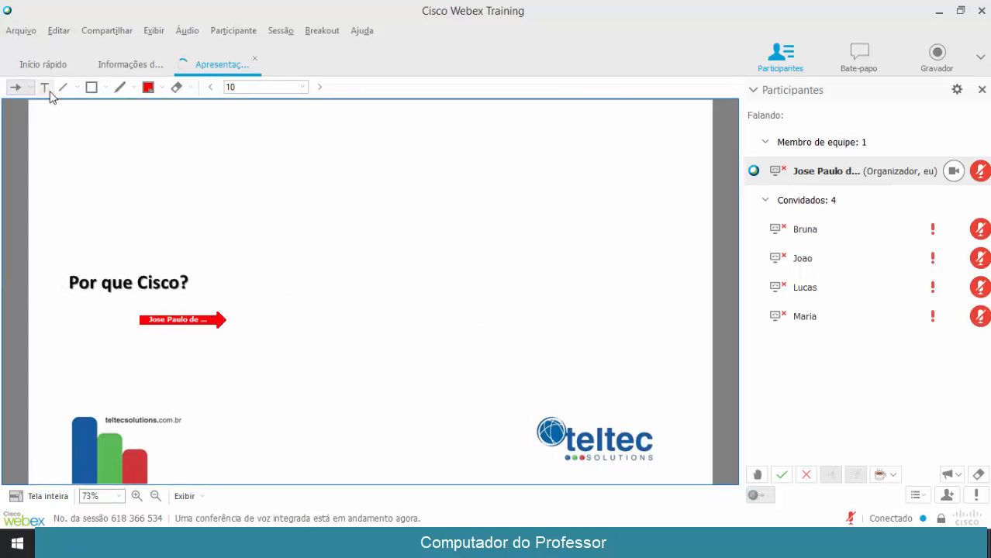
left_click(65, 87)
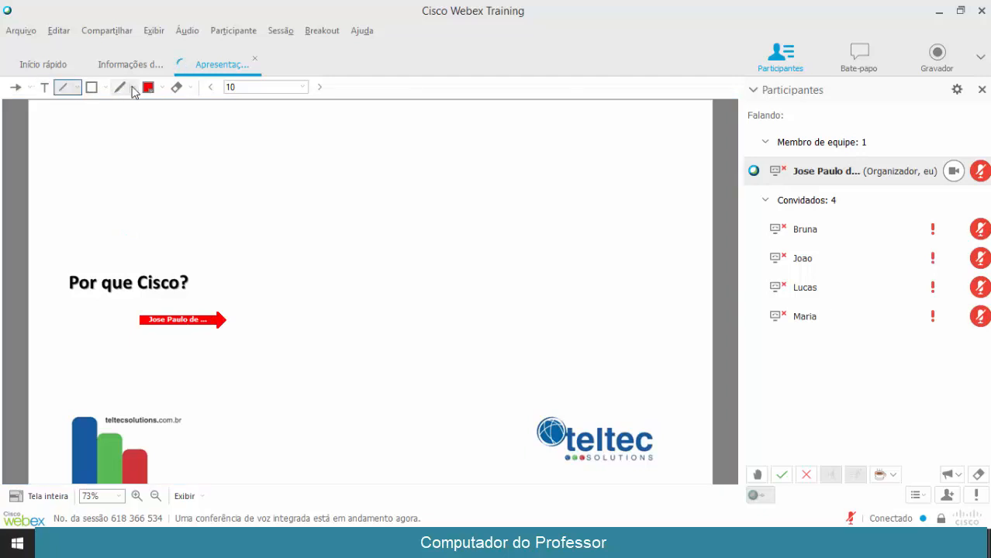
Advance to the Gartner slide and point the arrow at Cisco on the chart
left_click(321, 88)
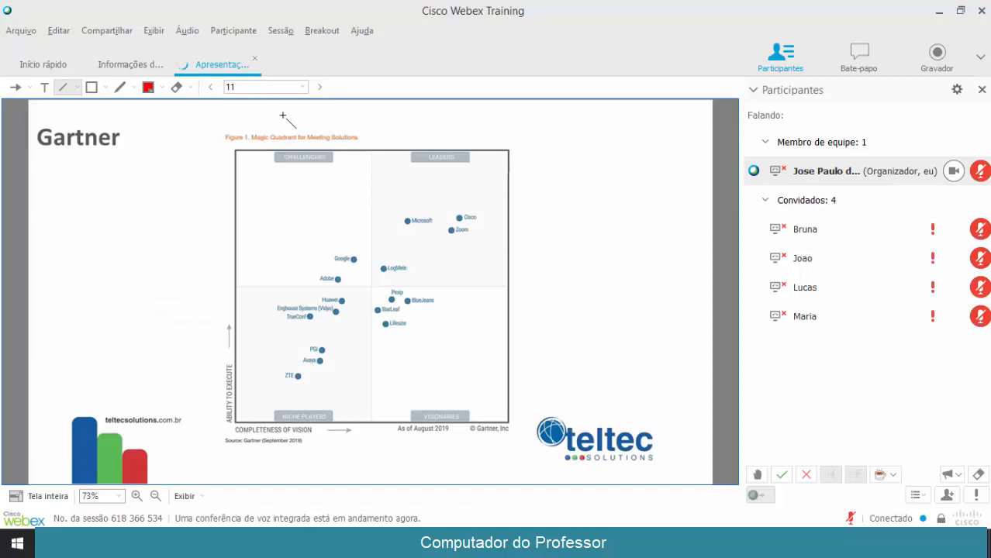
left_click(16, 87)
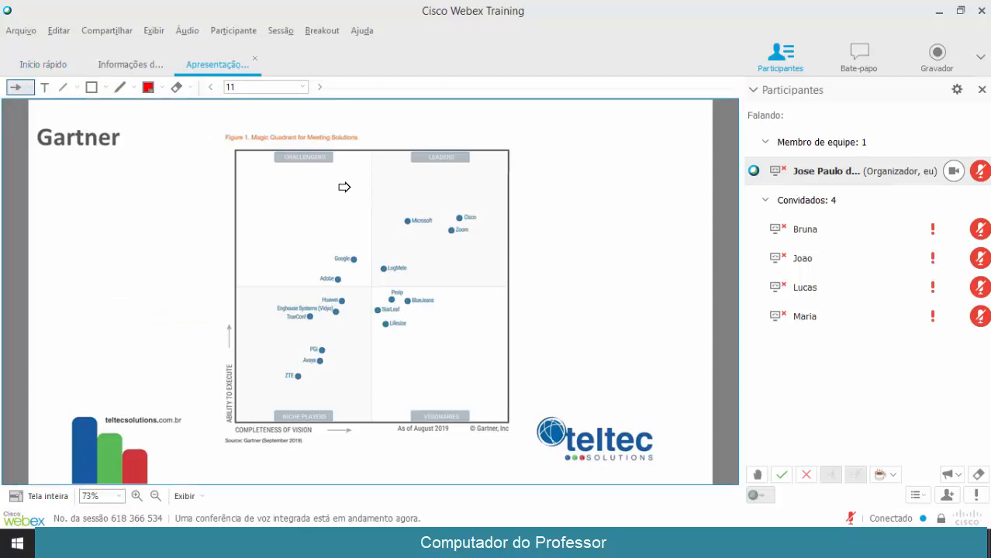
left_click(443, 215)
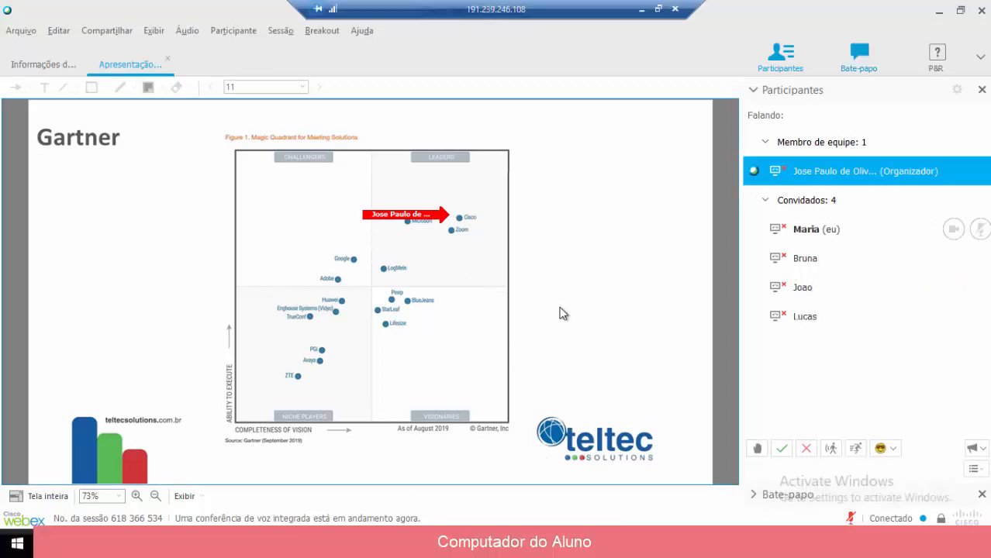
Select the student's own participant entry and raise her hand
left_click(814, 231)
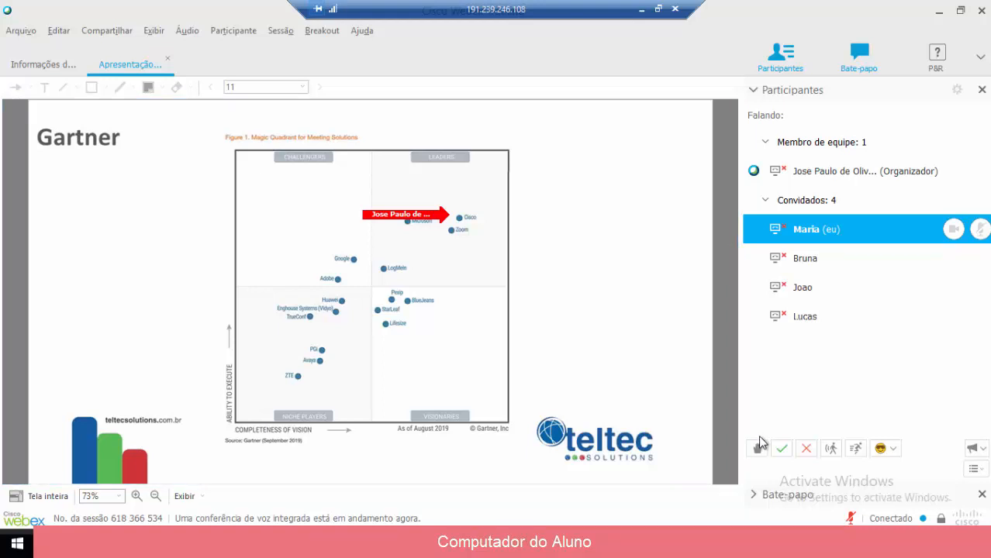
left_click(758, 450)
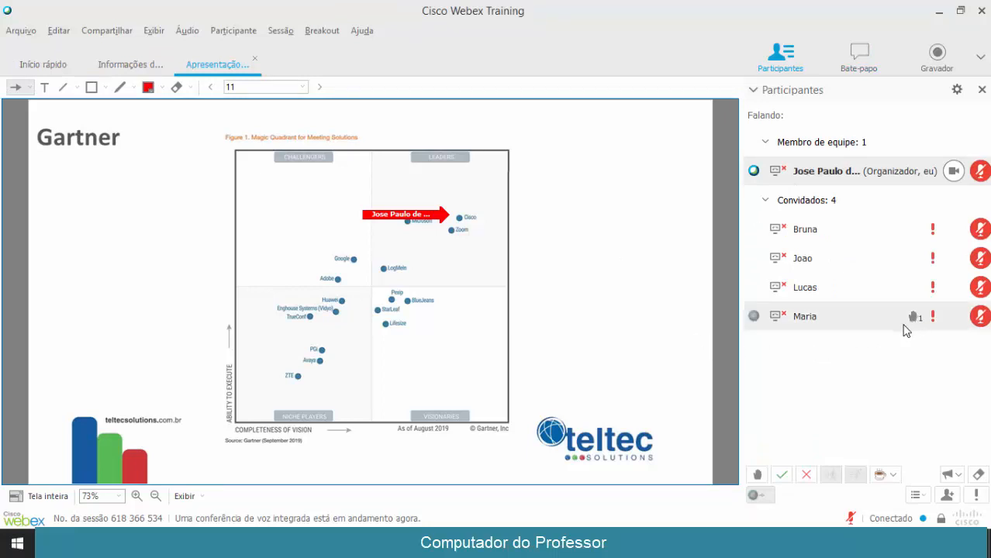
Unmute the student, move the arrow into the empty Challengers quadrant, and open her participant actions
left_click(978, 318)
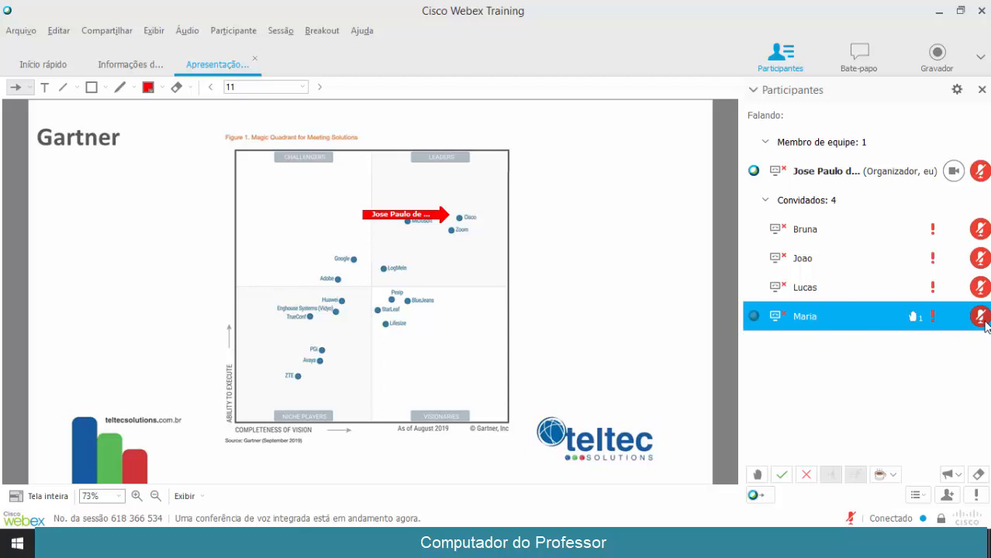
left_click(445, 219)
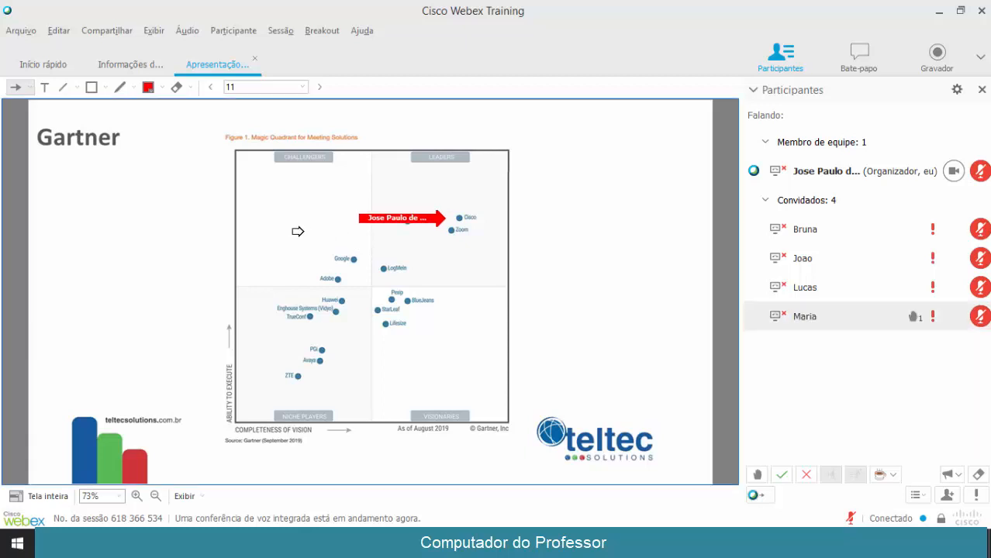
left_click(279, 226)
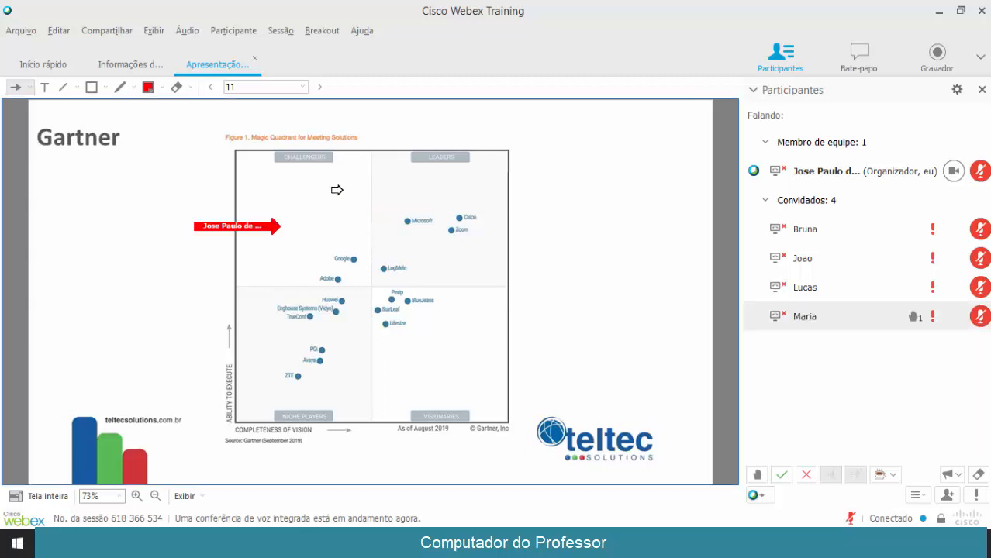
left_click(814, 320)
right_click(814, 320)
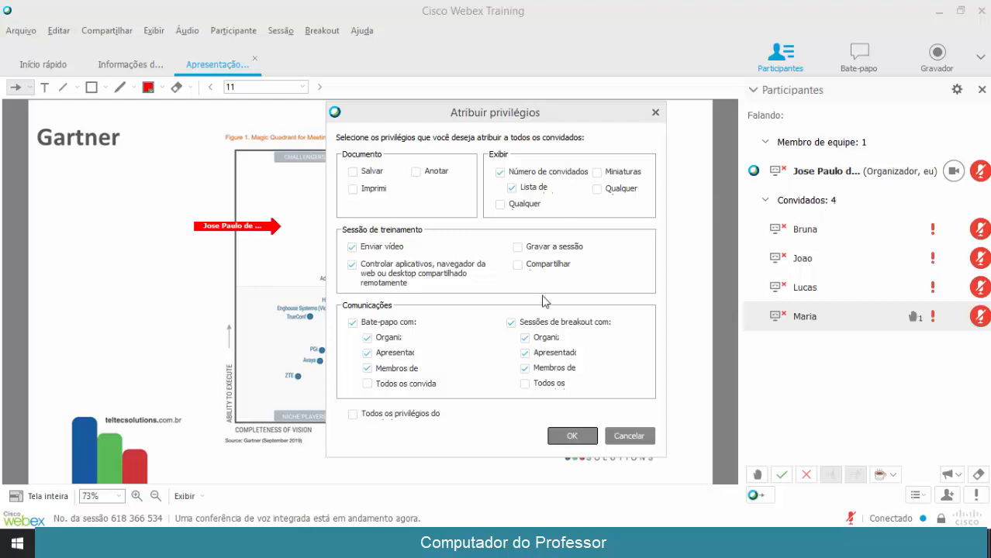
Uncheck the Número de convidados guest privilege via Atribuir privilégios, then close the shared presentation
left_click(629, 436)
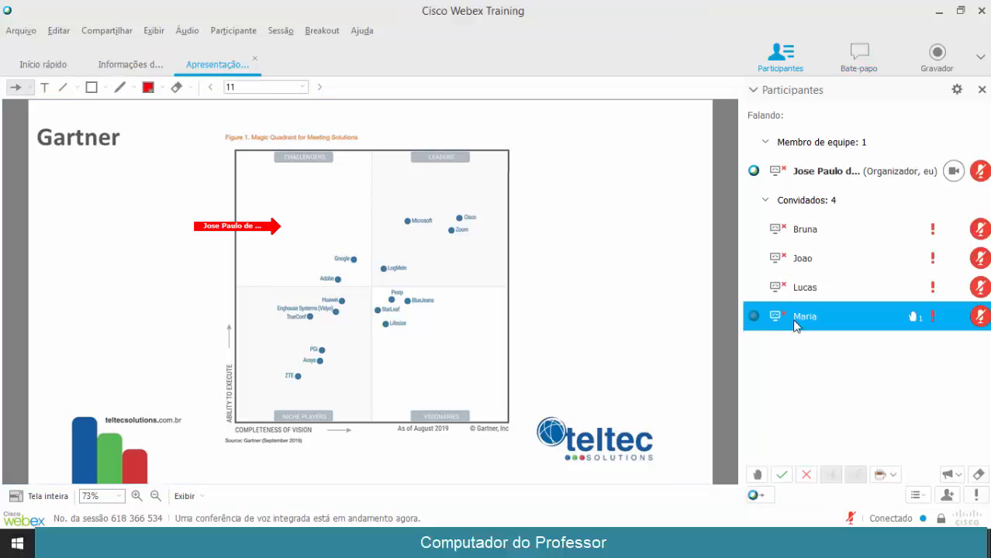
right_click(794, 324)
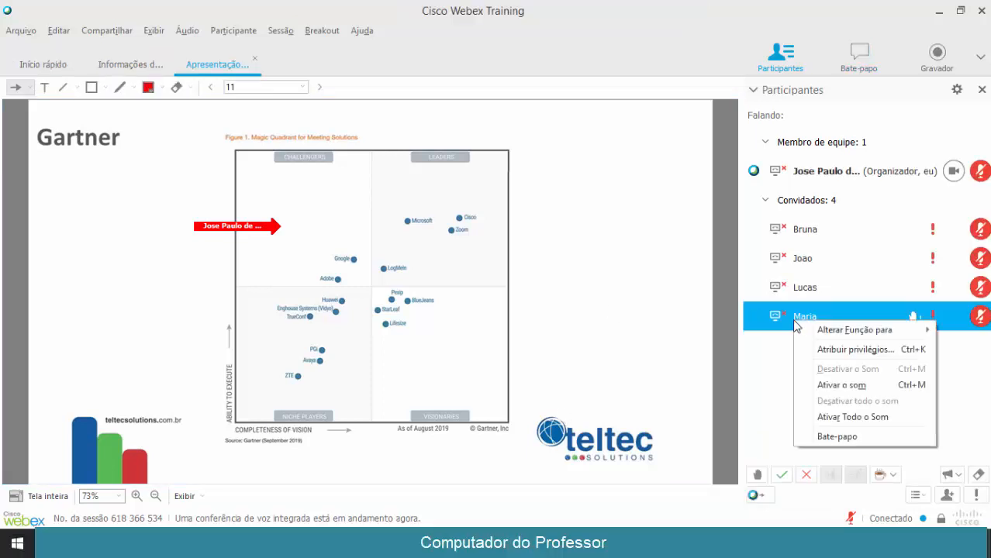
left_click(818, 351)
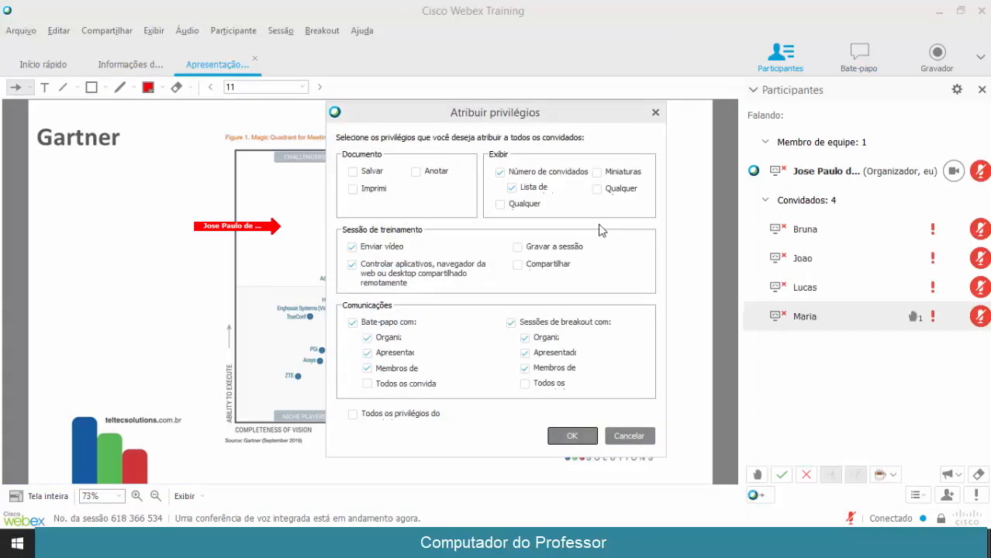
left_click(526, 176)
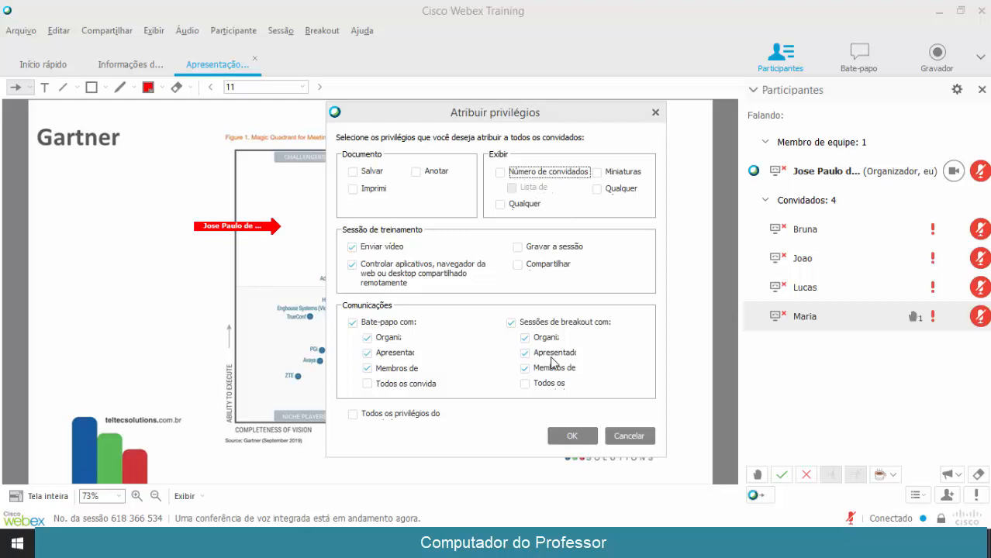
left_click(566, 438)
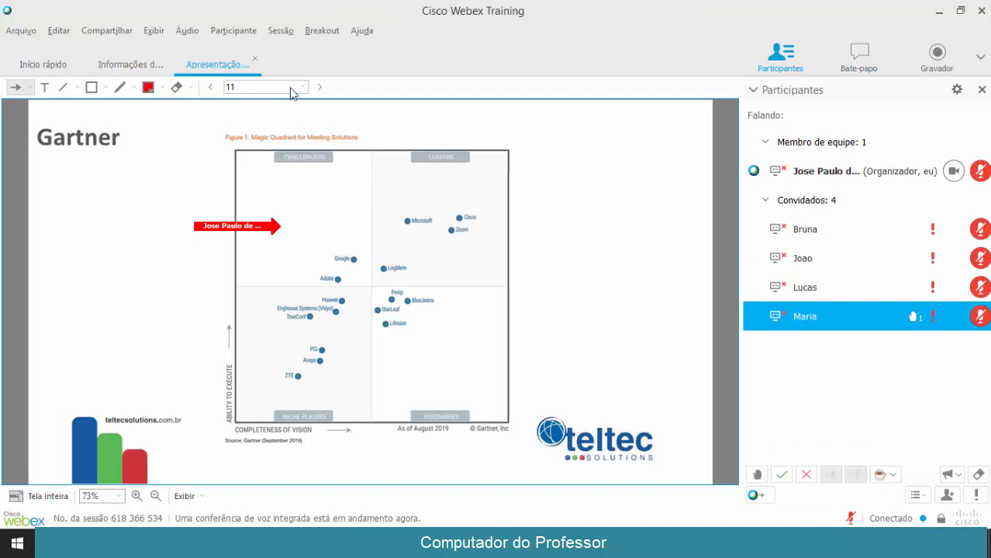
left_click(255, 58)
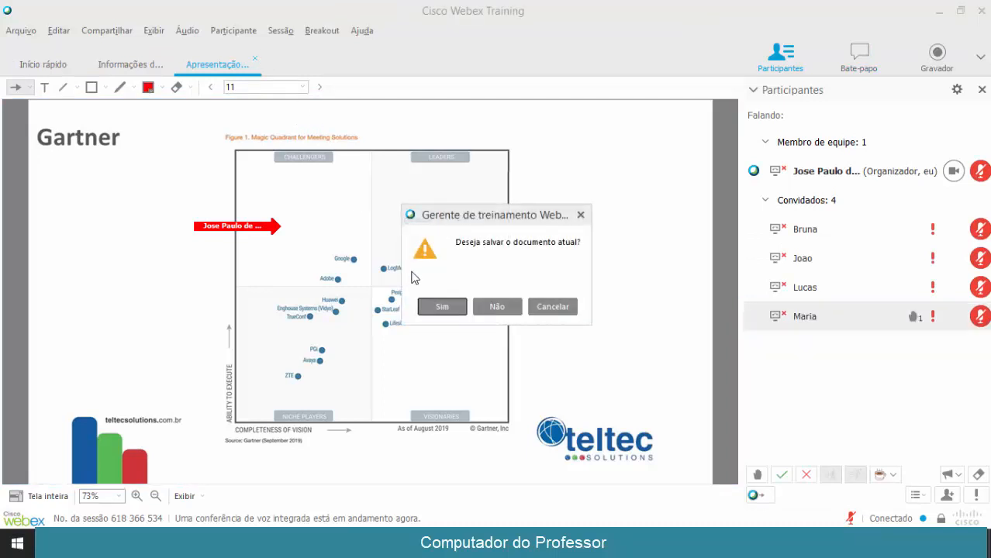
Answer Não to discard the presentation's changes, then bring up the Breakout menu
left_click(487, 308)
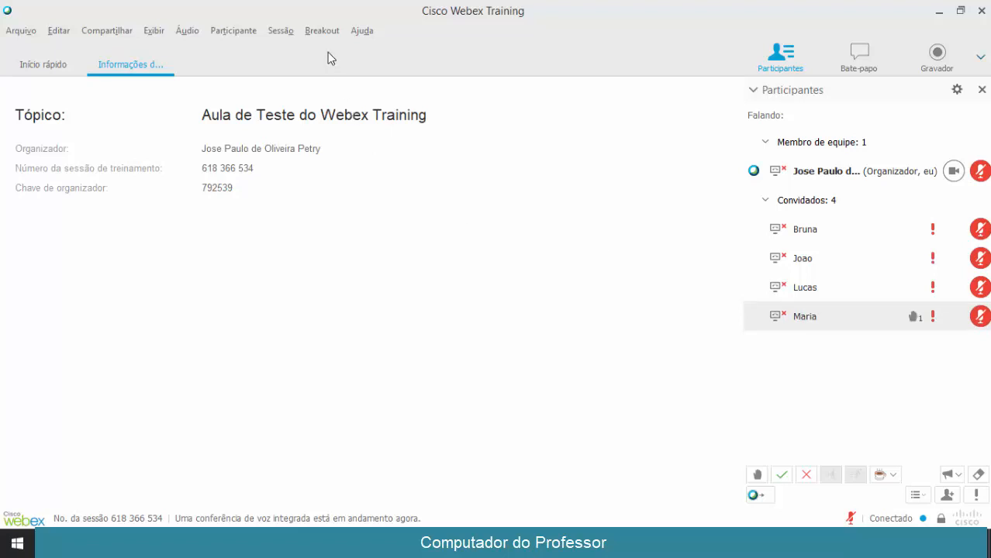
left_click(321, 33)
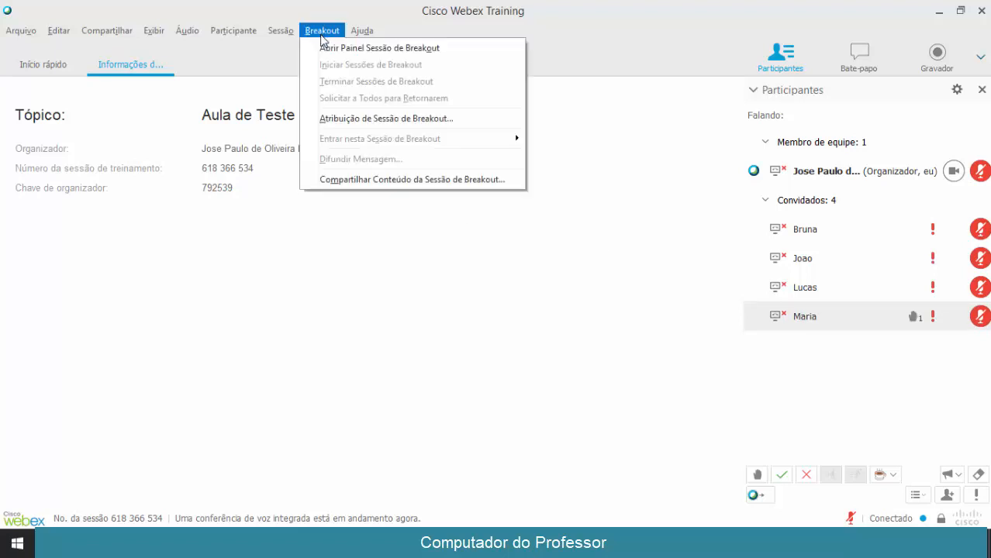
Create two breakout sessions named 'Turma 1' and 'Turma 2' in the assignment dialog
left_click(339, 119)
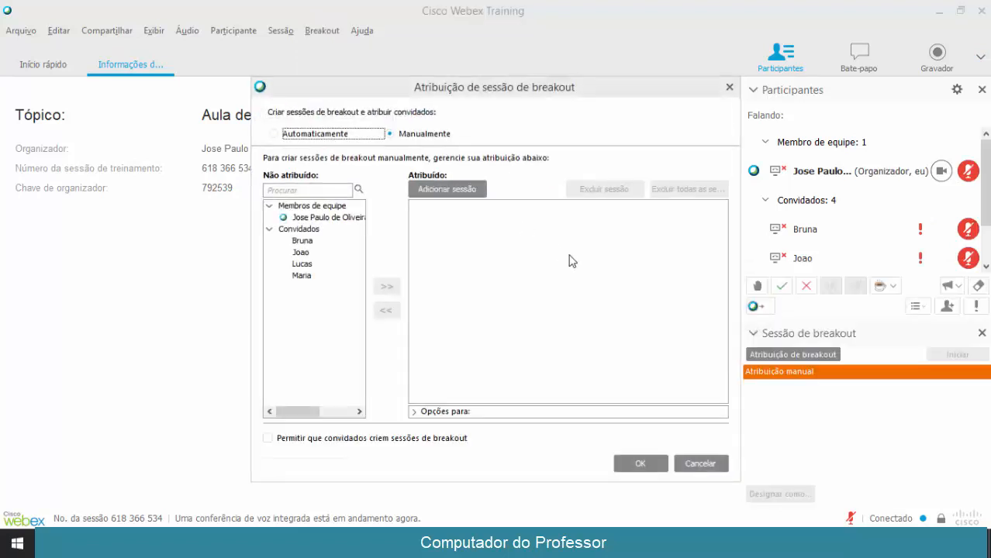
left_click_drag(548, 91, 456, 118)
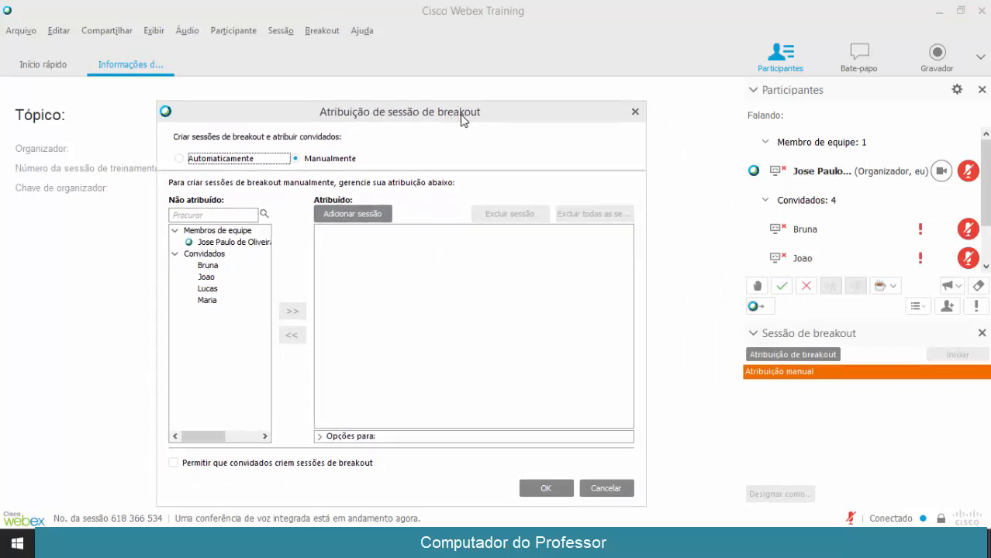
left_click(352, 214)
type("Turma")
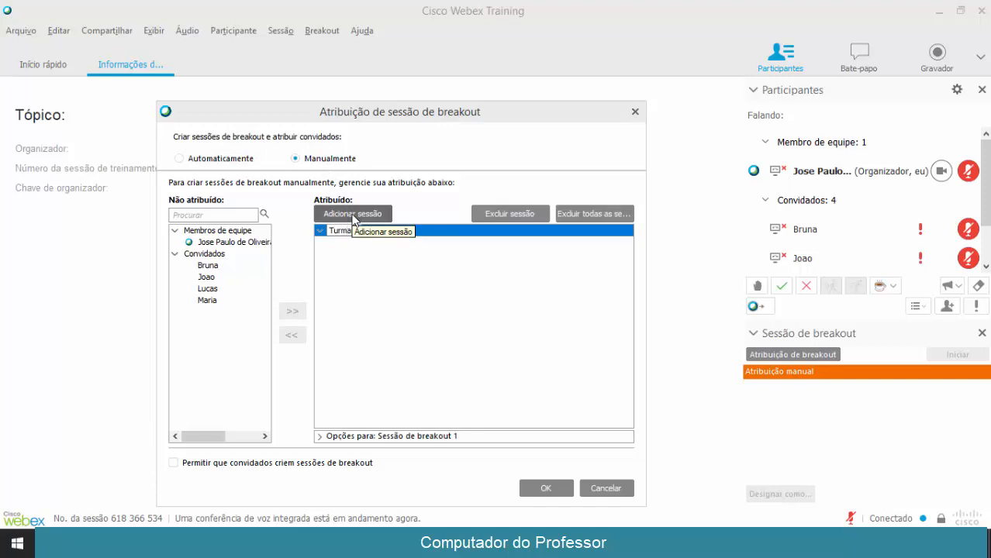
type(" 1")
key("Return")
left_click(358, 213)
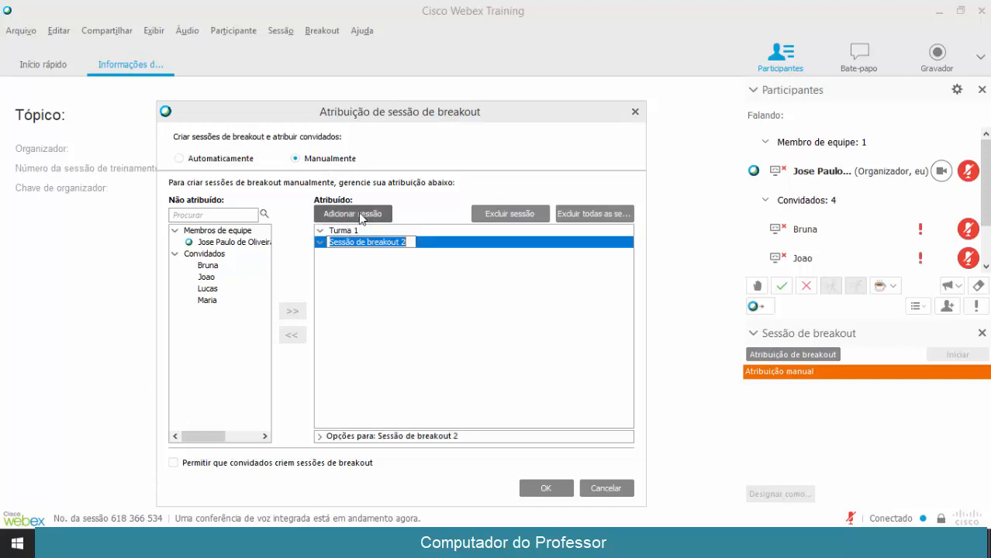
type("Turma 2")
key("Return")
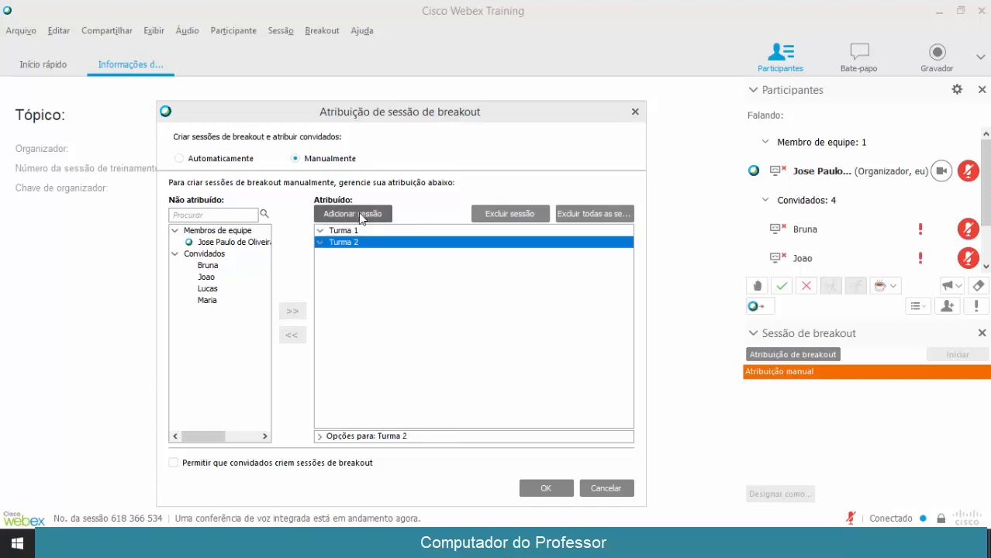
Assign one unassigned guest to Turma 2 and another to Turma 1
left_click(209, 265)
left_click(292, 311)
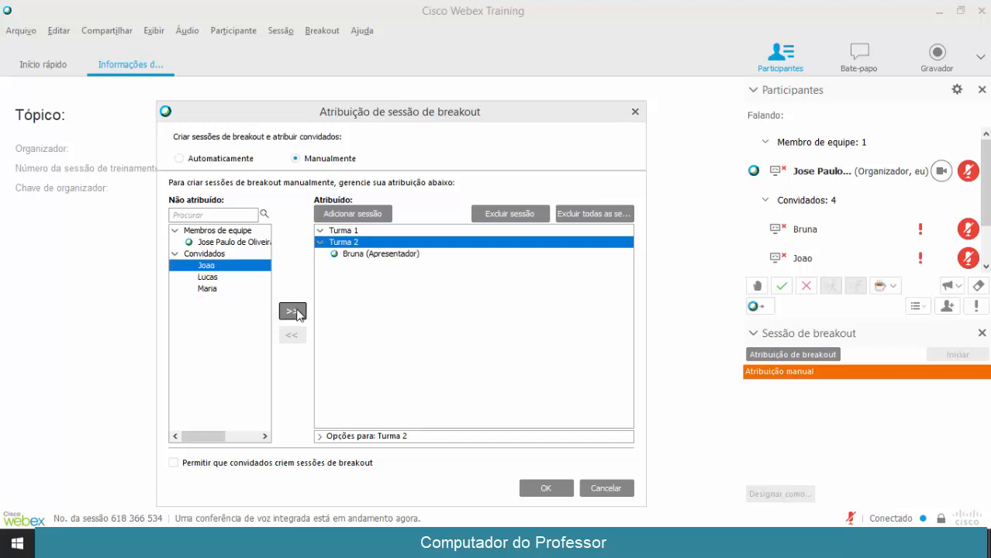
left_click(354, 231)
left_click(223, 277)
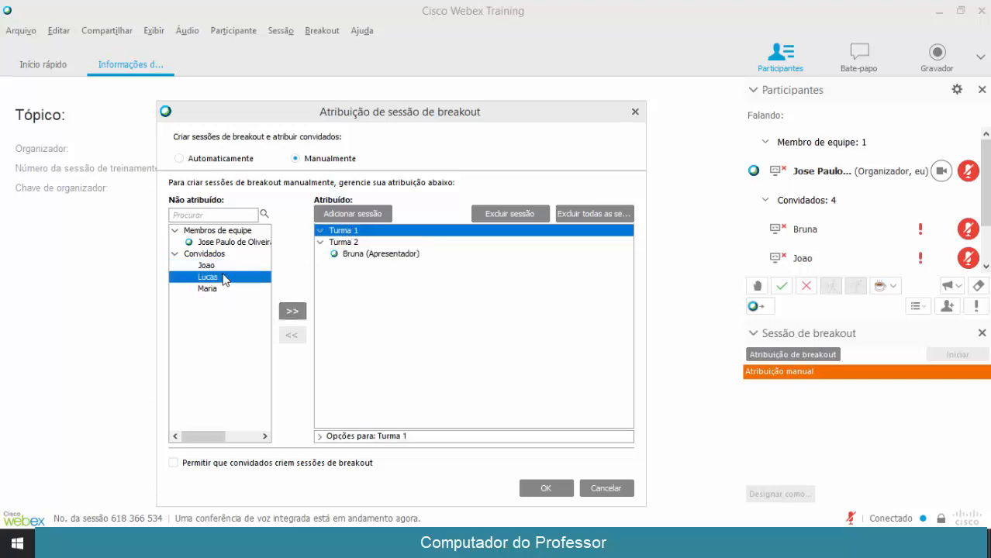
left_click(293, 311)
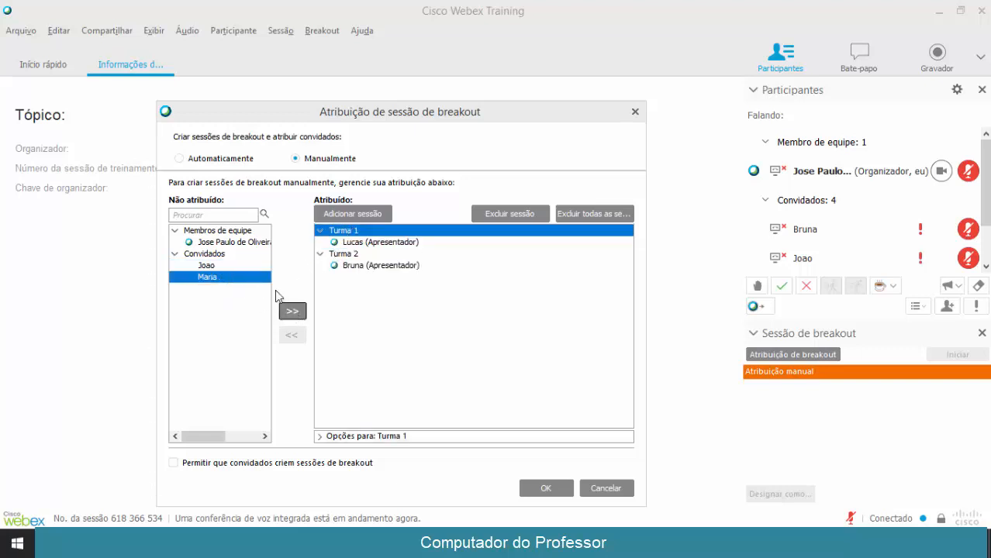
left_click(228, 266)
Add and delete an extra Sessão de breakout 3, then place the last guests in Turma 2 and Turma 1
left_click(348, 212)
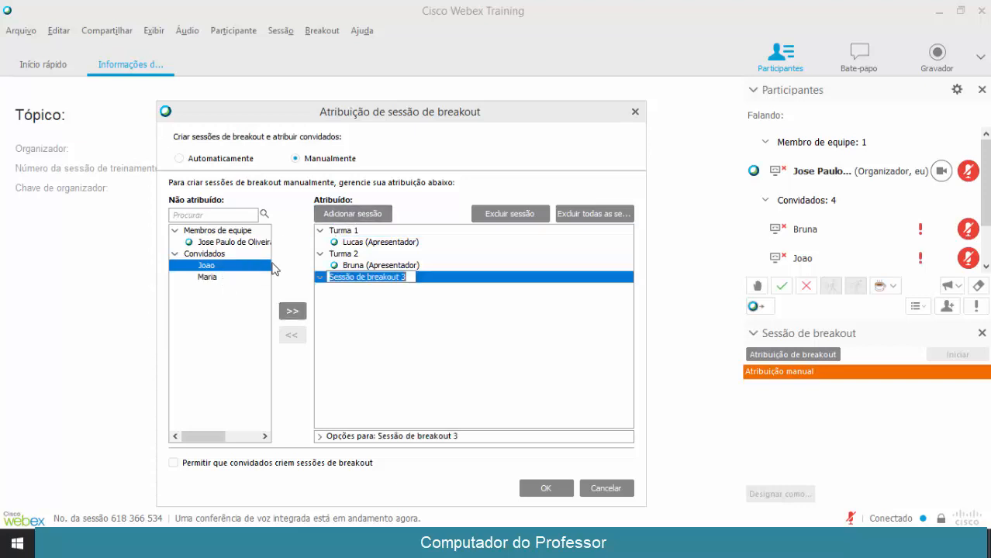
left_click(485, 218)
left_click(197, 176)
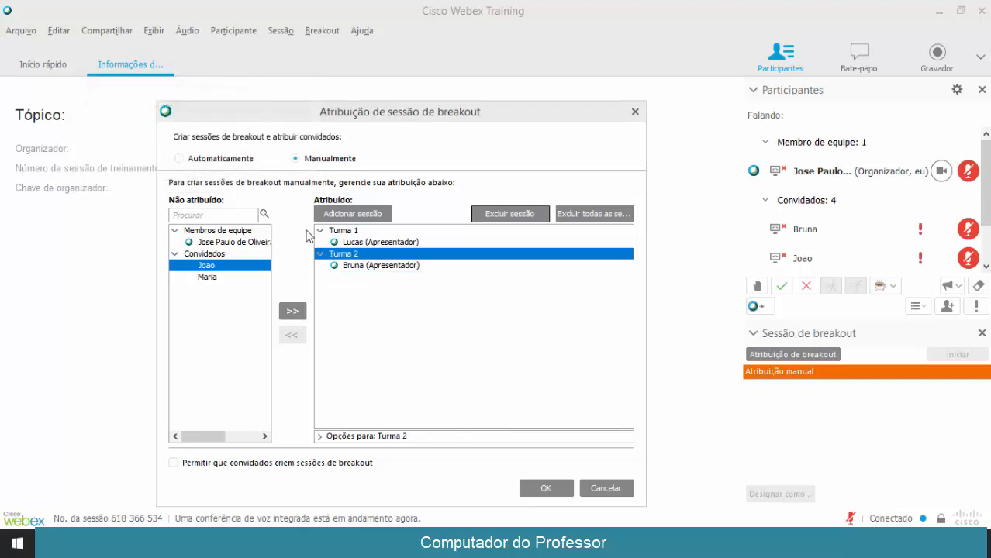
left_click(292, 311)
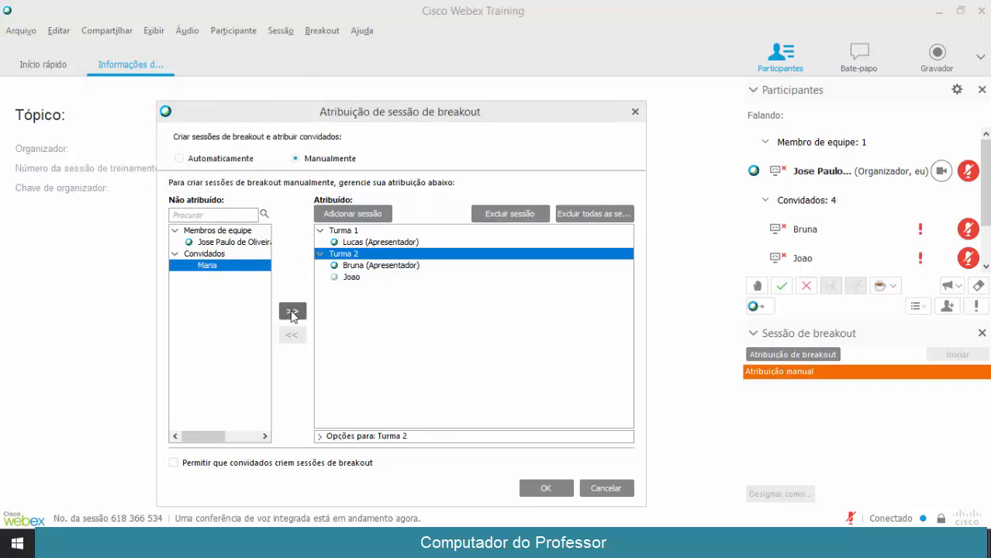
left_click(344, 231)
left_click(292, 311)
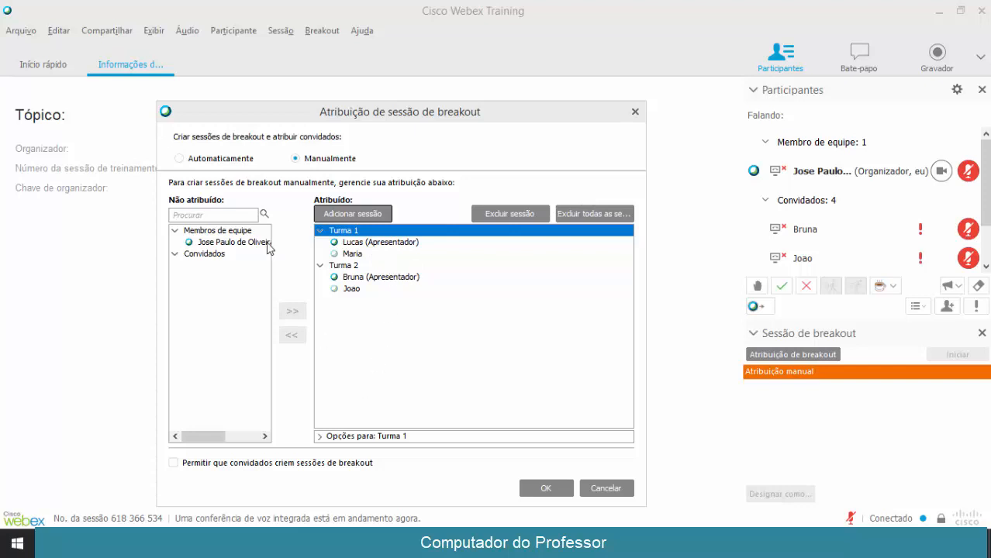
left_click(184, 158)
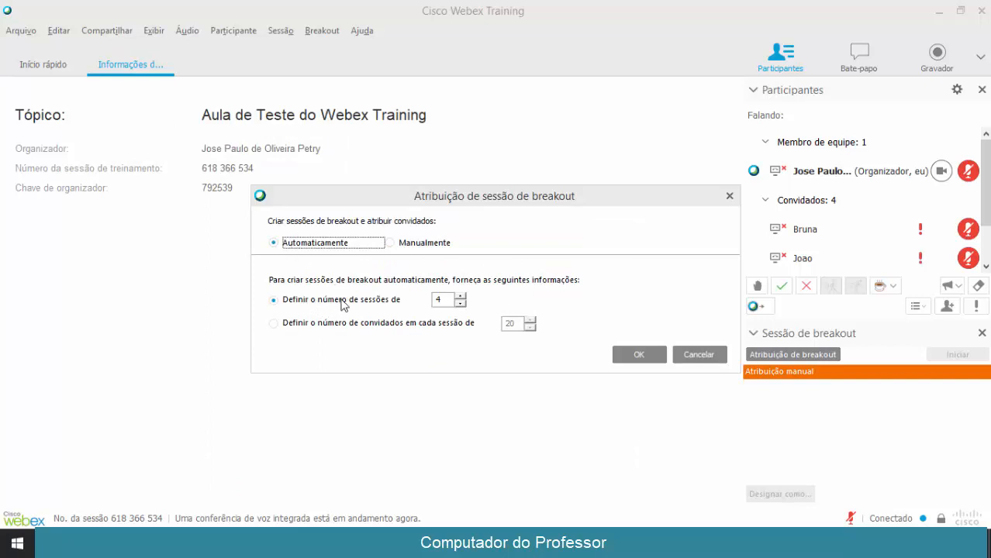
Set automatic assignment by number of sessions to 2 breakout sessions and confirm with OK
left_click(459, 304)
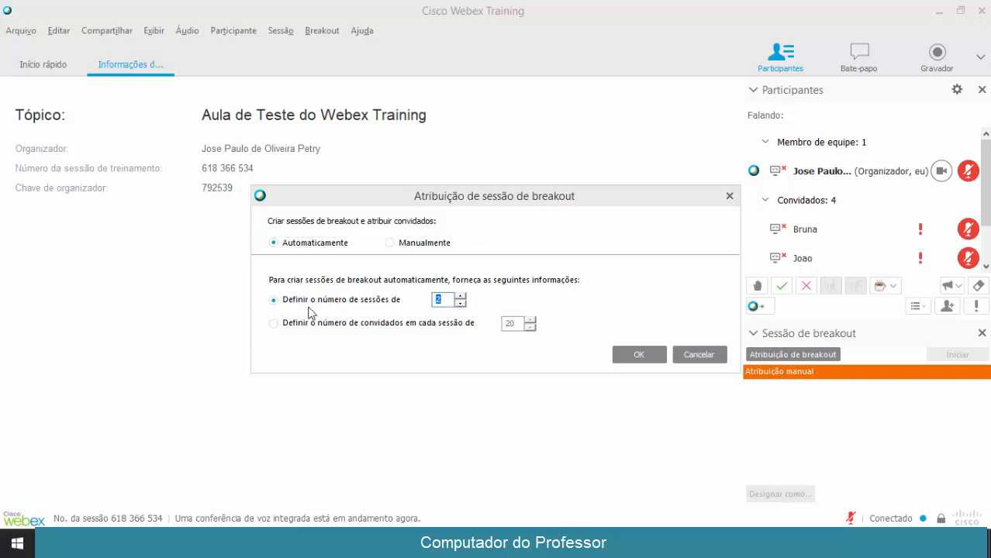
left_click(278, 325)
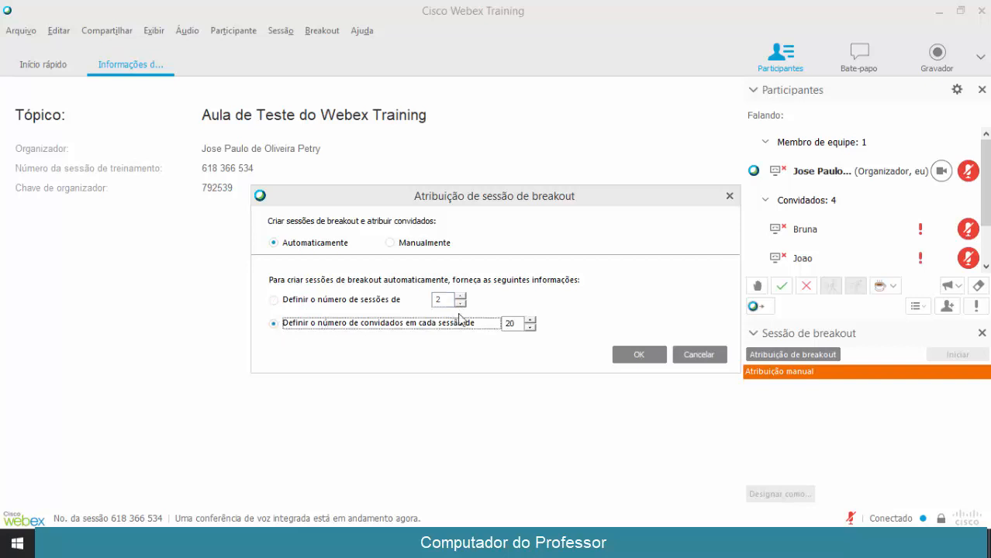
left_click(530, 329)
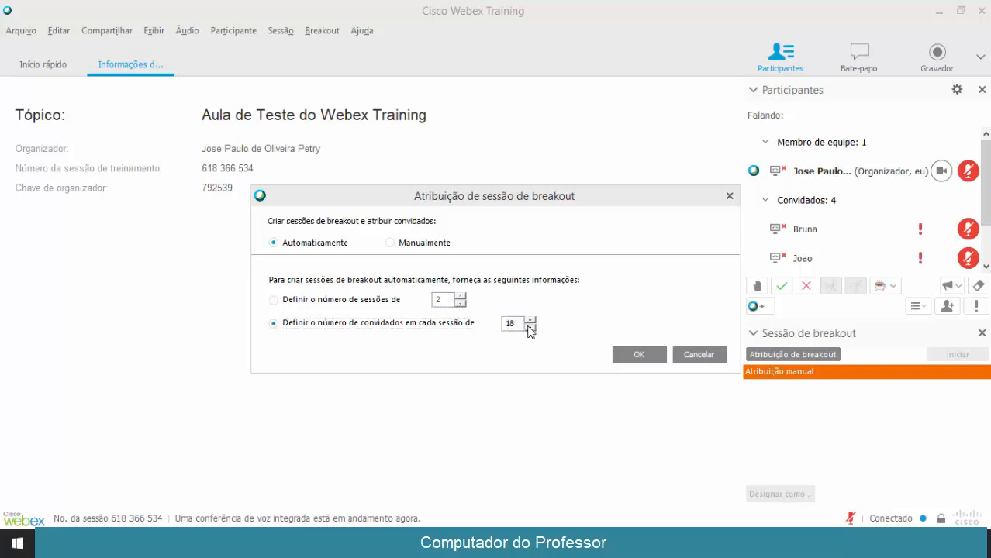
left_click(530, 329)
left_click(530, 328)
left_click(531, 329)
left_click(273, 302)
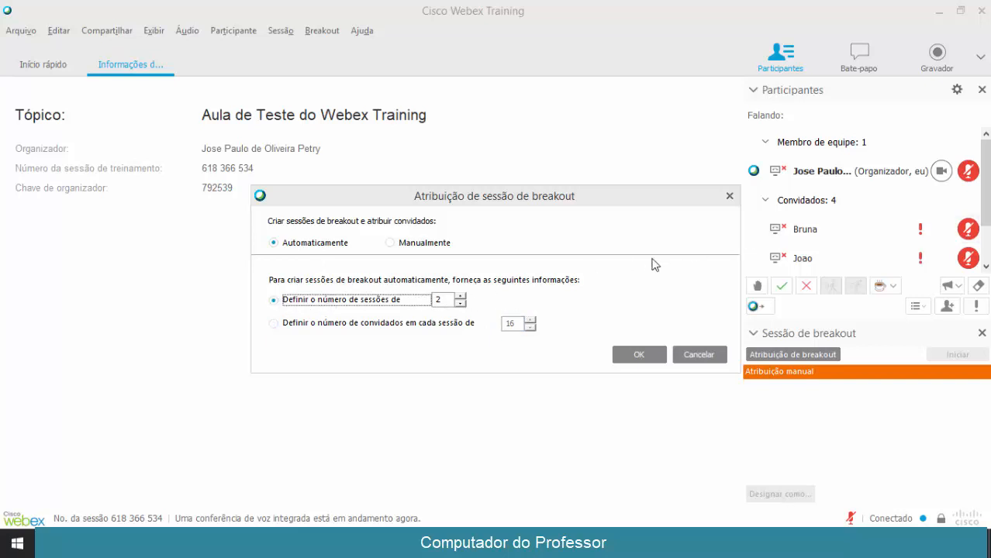
left_click(637, 355)
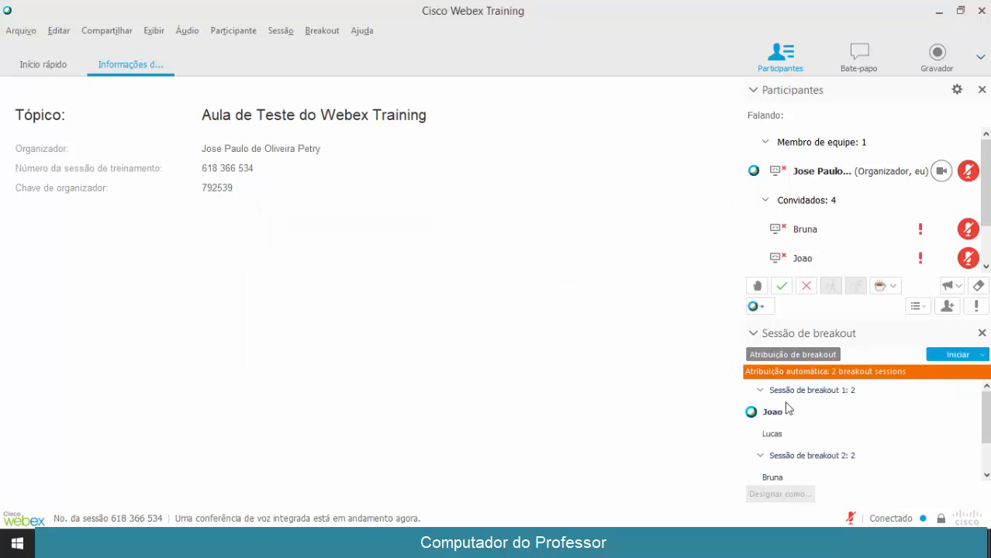
Designate one guest as presenter in each of the two breakout sessions, then start them with Iniciar
mouse_move(985, 421)
left_mouse_down()
mouse_move(985, 431)
mouse_move(986, 415)
left_mouse_up()
left_click(752, 90)
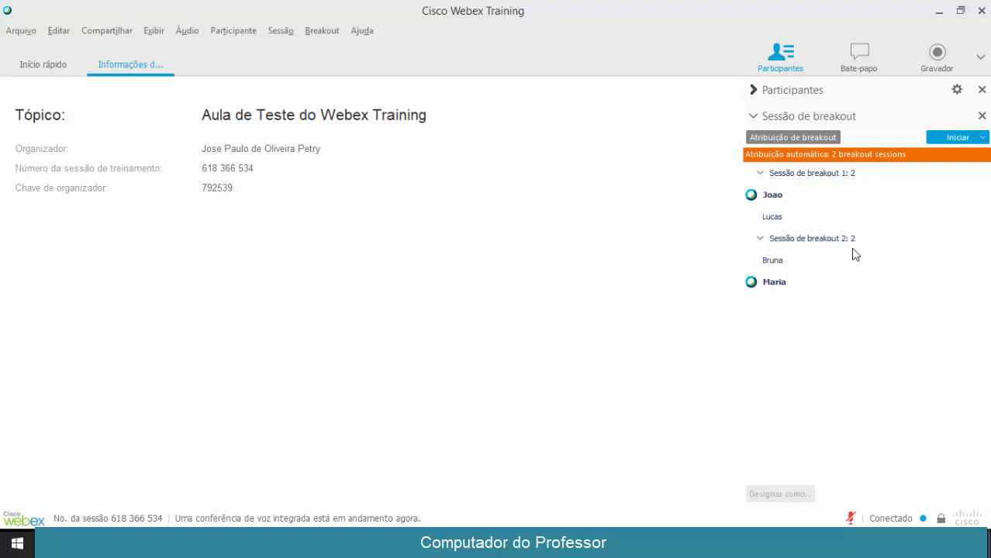
left_click(767, 199)
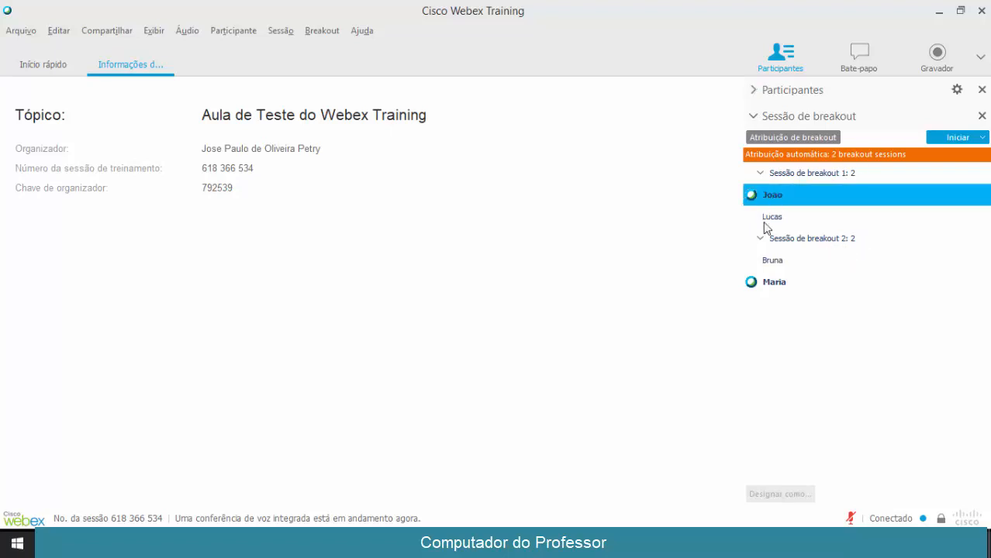
left_click(773, 285)
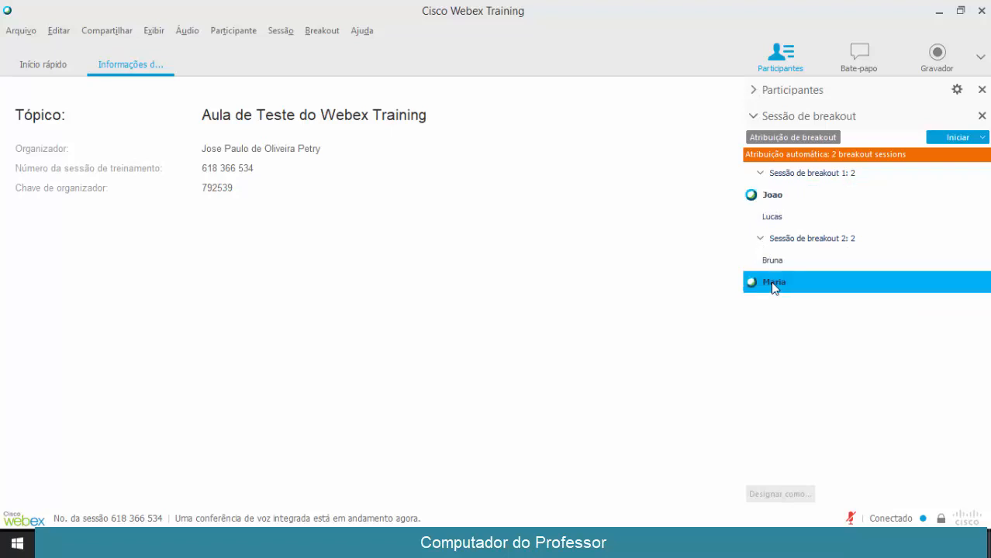
left_click(775, 260)
left_click(796, 259)
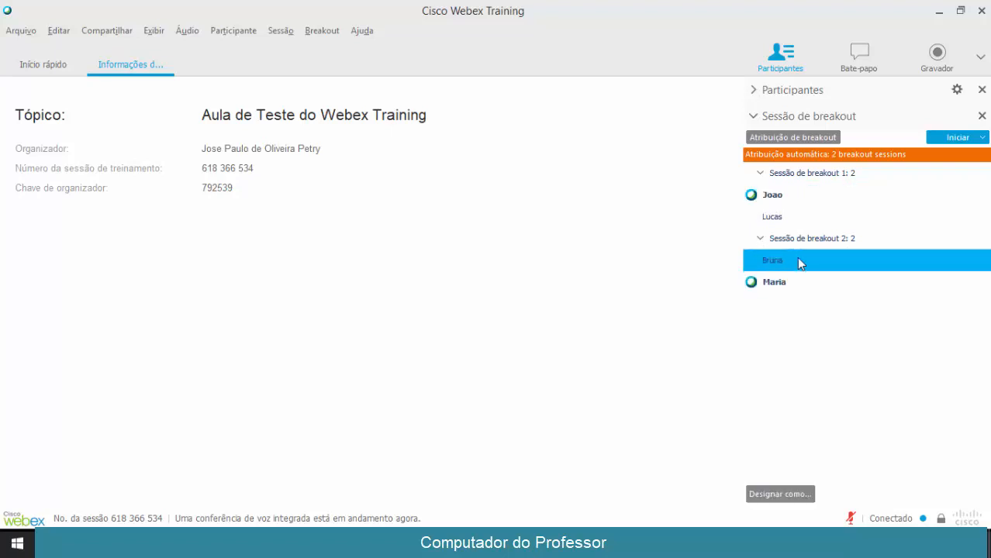
left_click(777, 494)
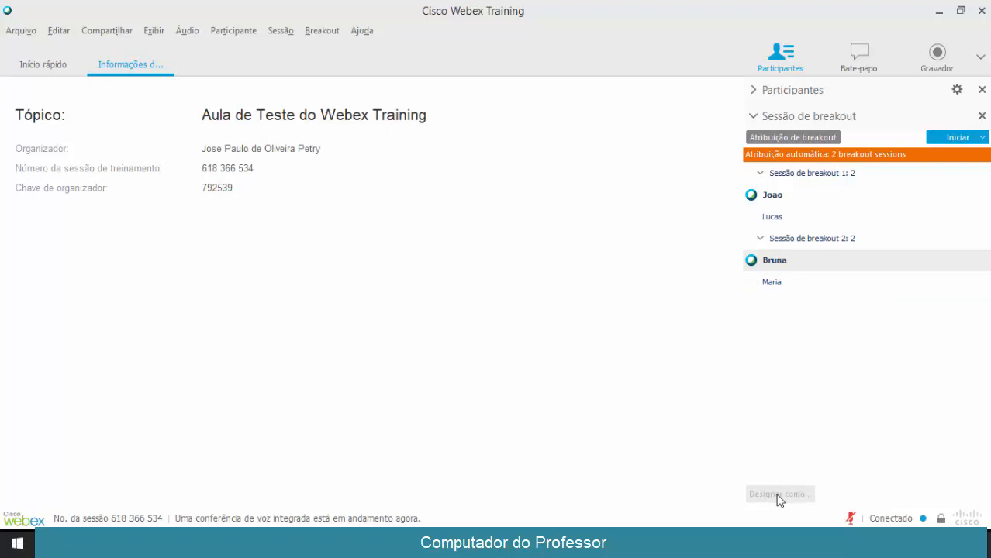
left_click(787, 219)
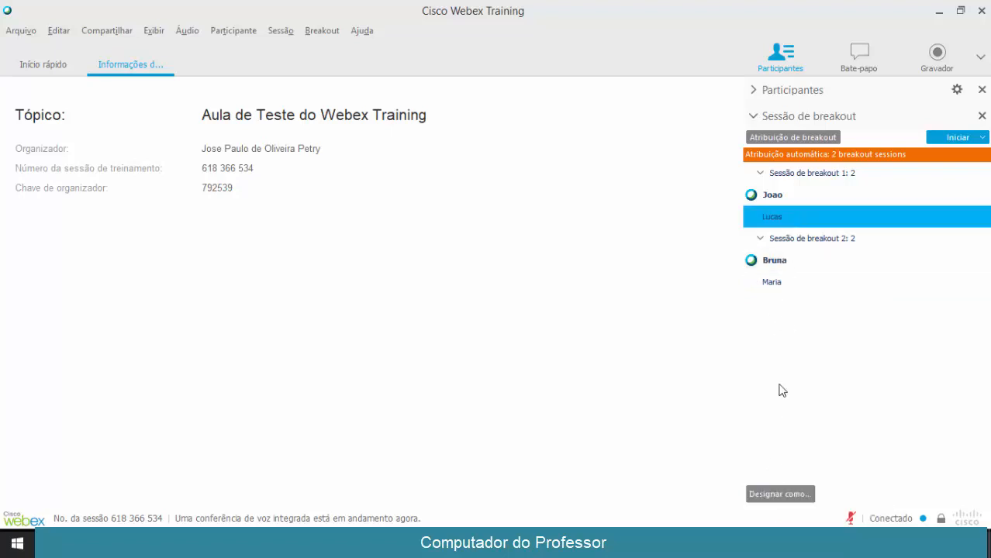
left_click(777, 494)
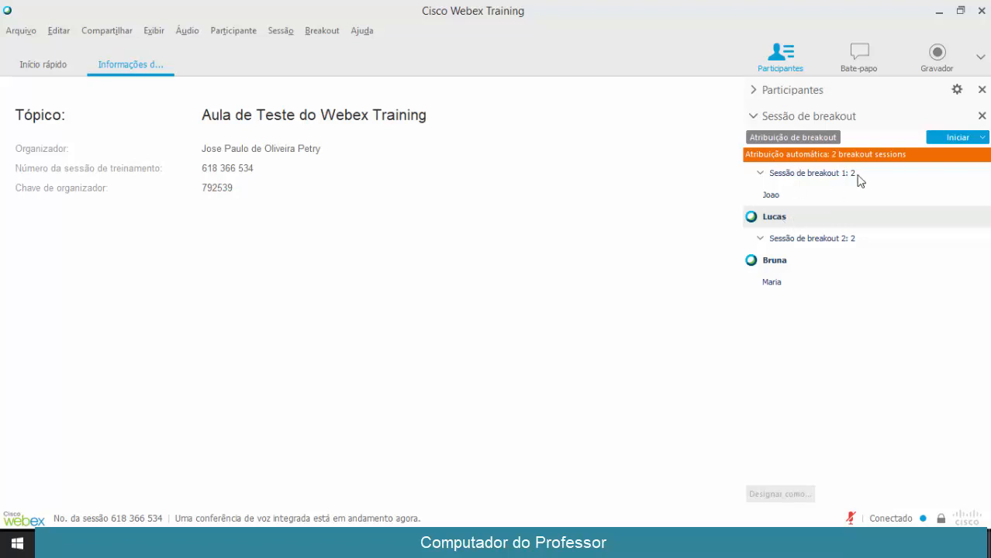
left_click(956, 139)
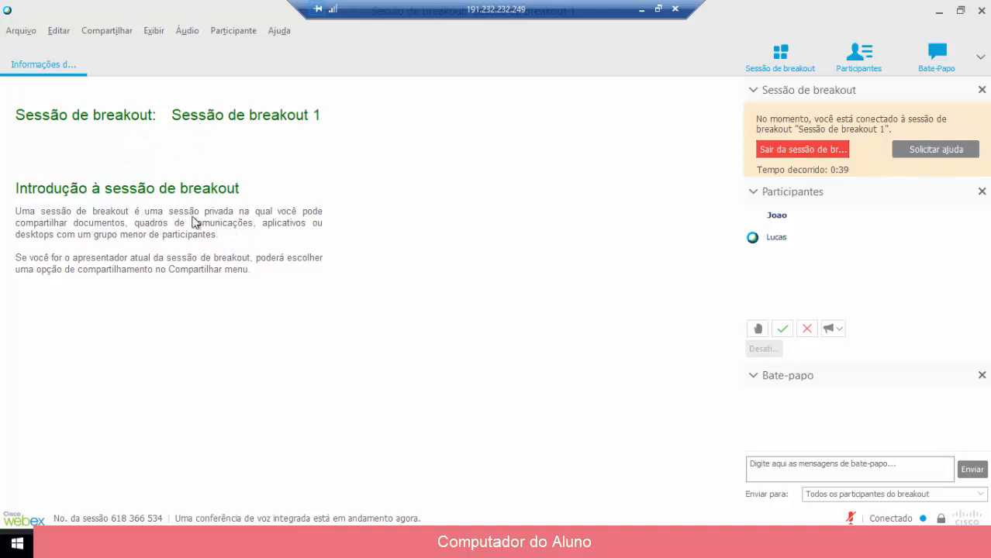
As the student in Sessão de breakout 1, send the host a Solicitar ajuda request
left_click(781, 241)
left_click(799, 217)
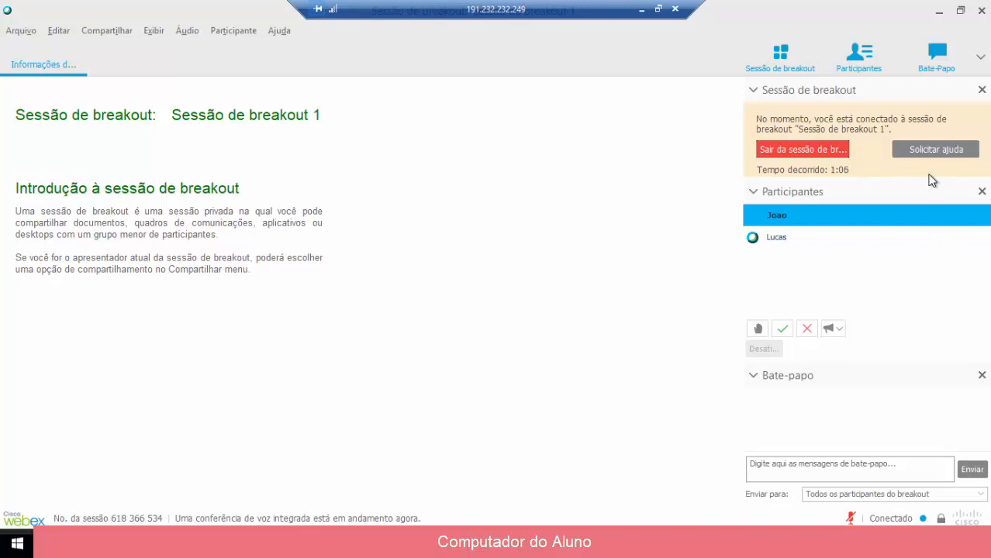
left_click(931, 149)
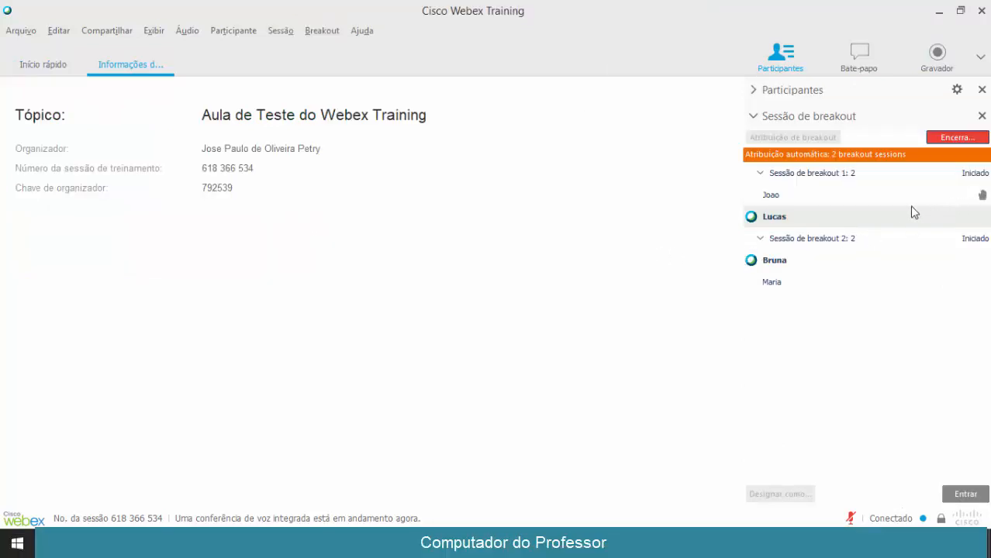
Join Sessão de breakout 1 as host, then leave it with Sair da Sessão
left_click(880, 179)
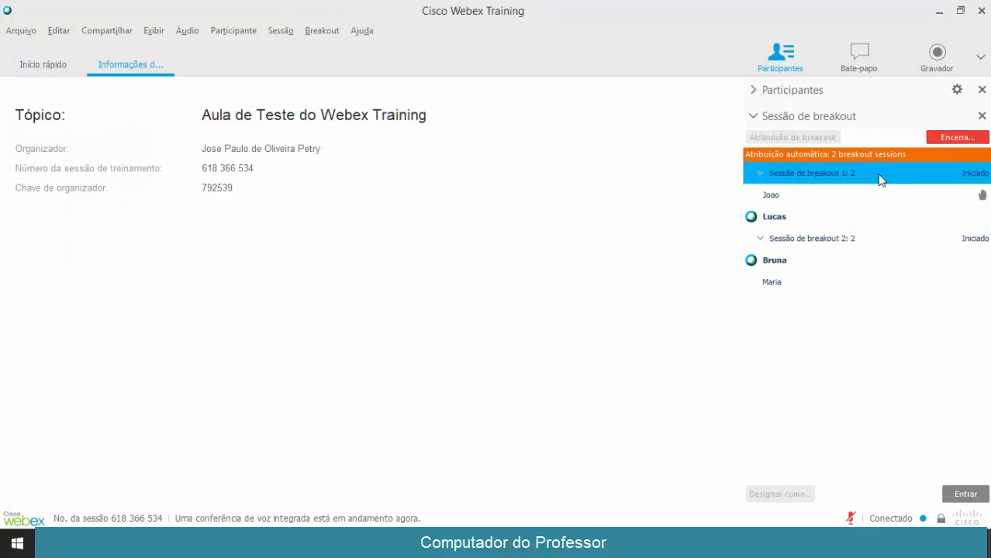
left_click(964, 495)
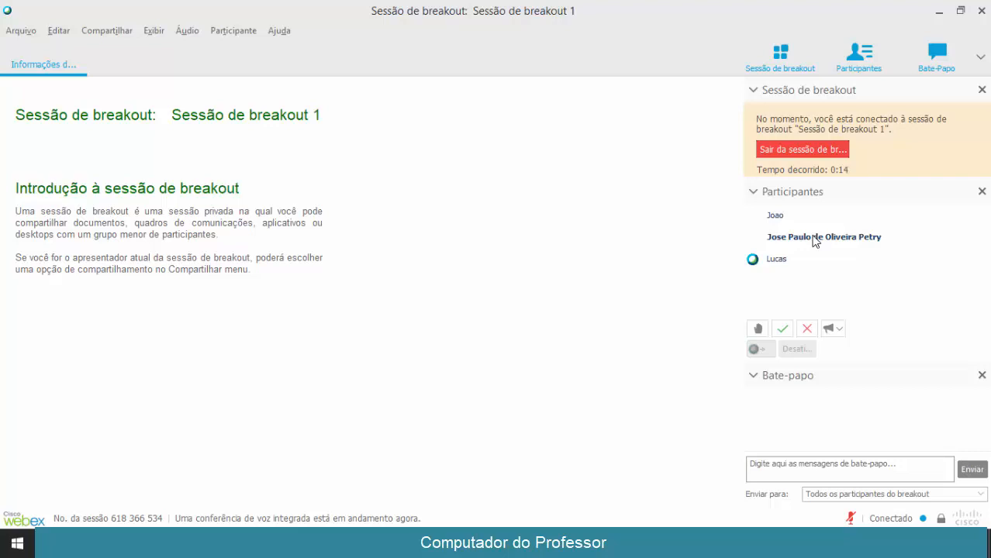
left_click(789, 151)
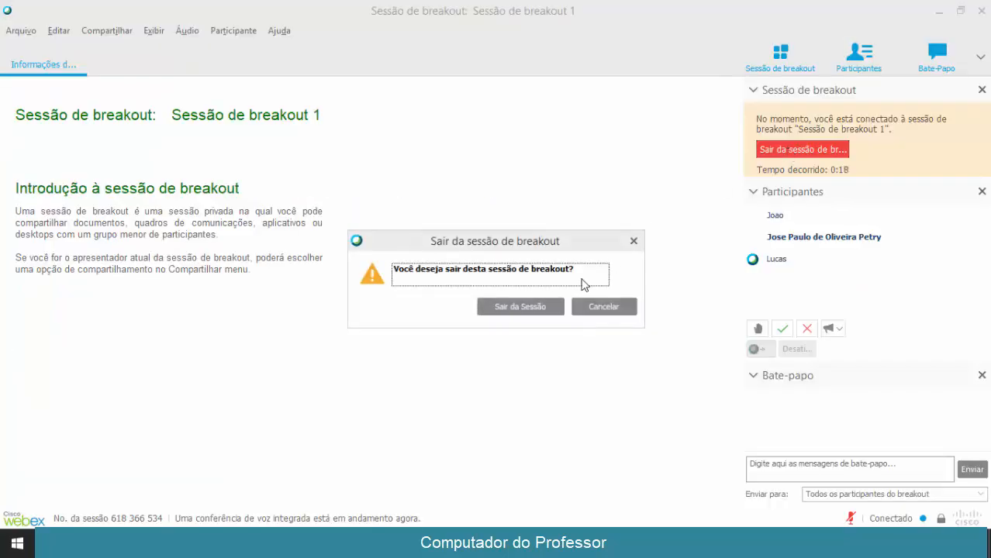
left_click(535, 307)
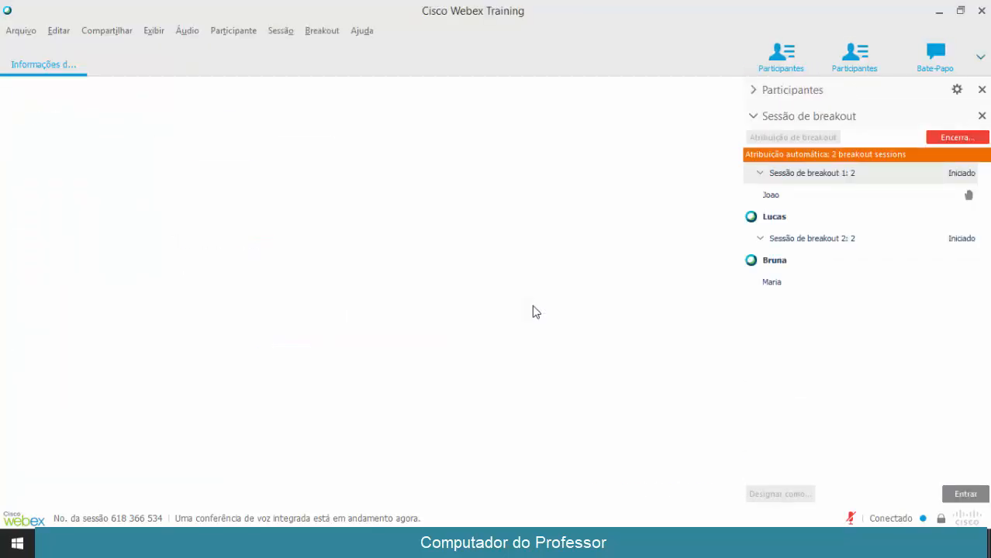
End all breakout sessions, then collapse the Sessão de breakout section and expand Participantes
left_click(809, 240)
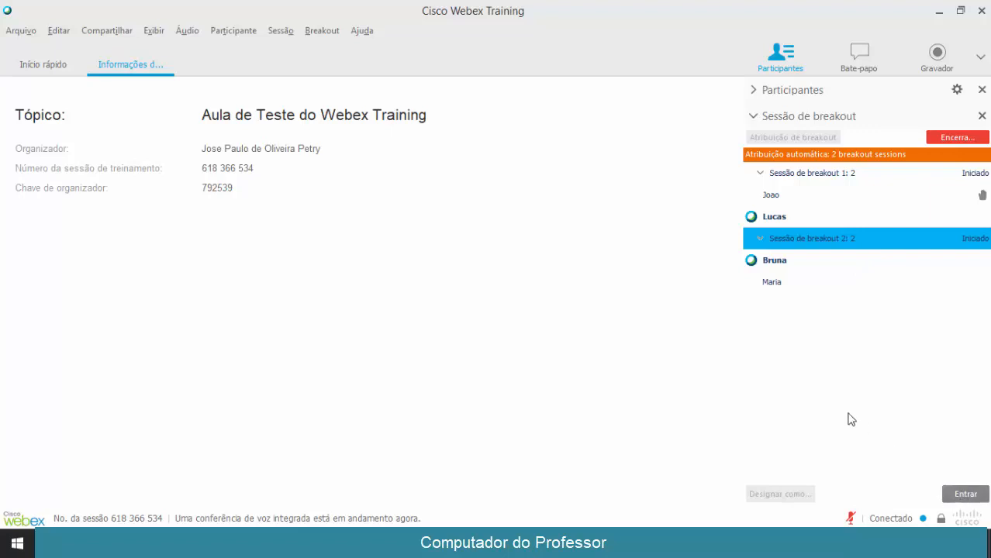
left_click(956, 138)
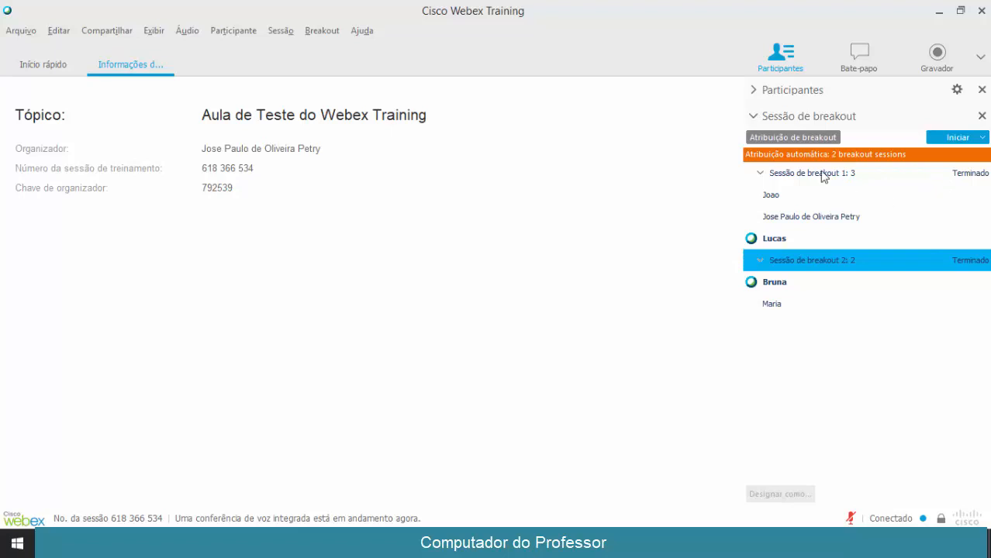
left_click(752, 117)
left_click(752, 92)
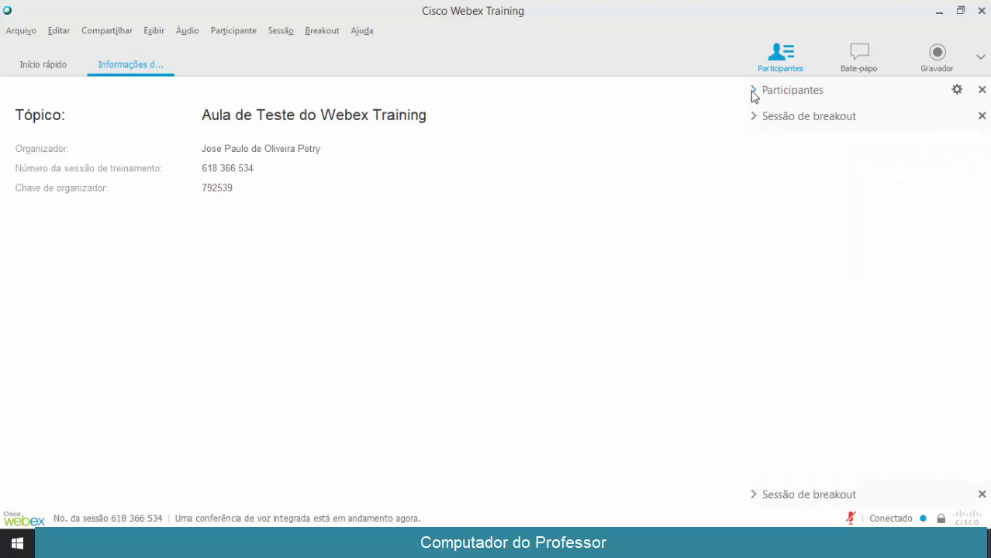